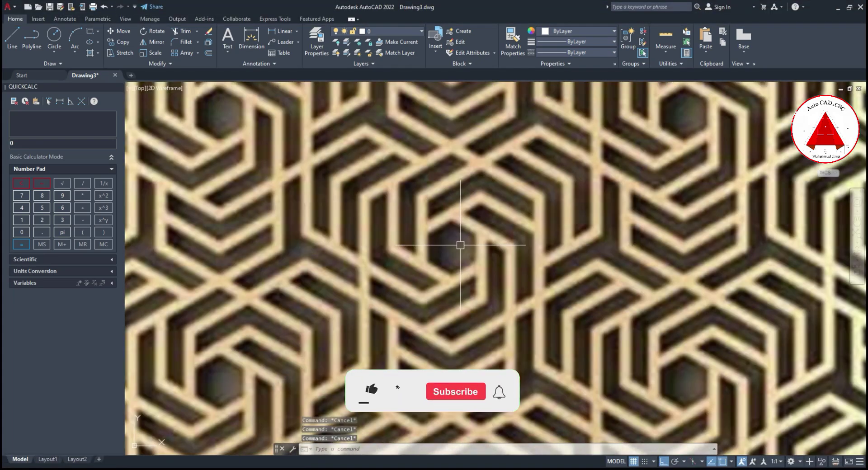
Start the POLYGON command with 6 sides.
key(Return)
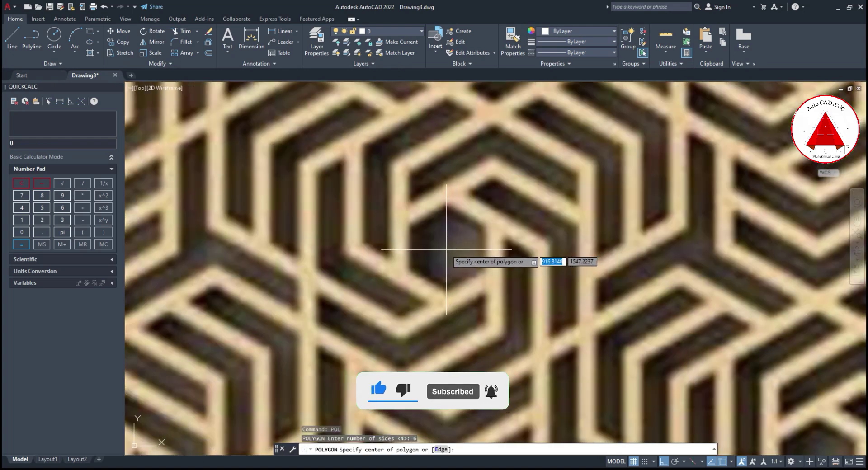
Draw an inscribed hexagon sized to the lattice's central opening.
click(446, 249)
key(Return)
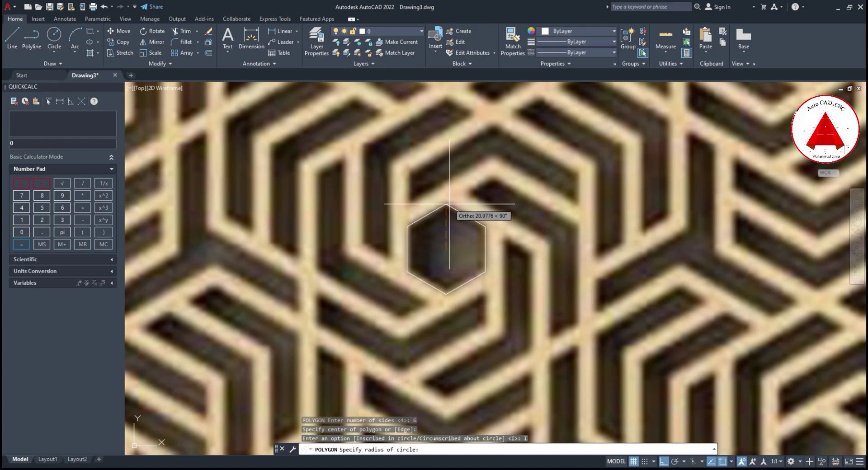
click(447, 205)
Move the hexagon to align with the image's central opening.
click(451, 222)
scroll(451, 222, up, 4)
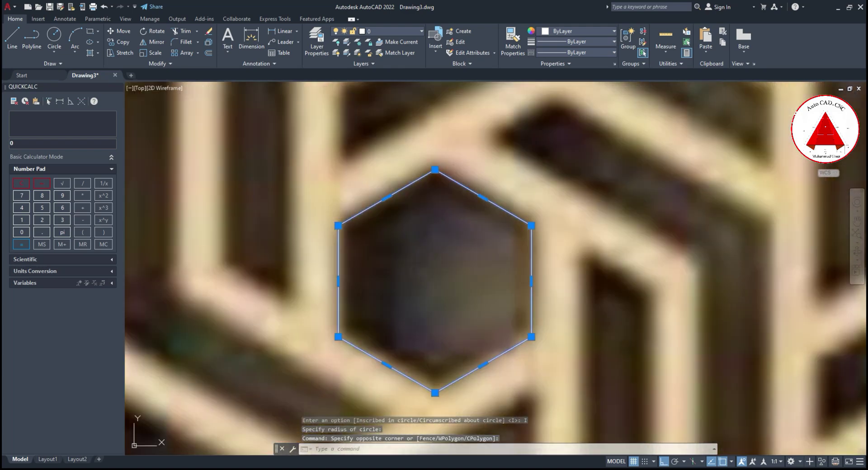
text(M)
key(Return)
click(451, 228)
key(Escape)
text(M)
key(Return)
click(481, 265)
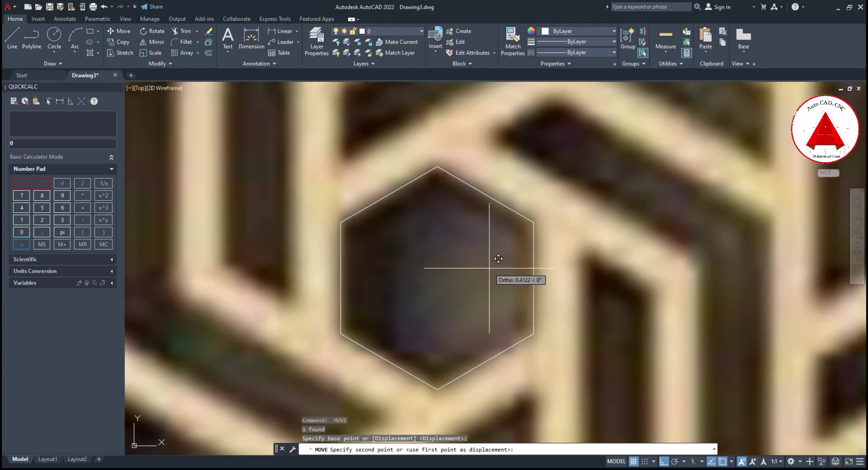
click(499, 253)
scroll(473, 244, down, 7)
key(Escape)
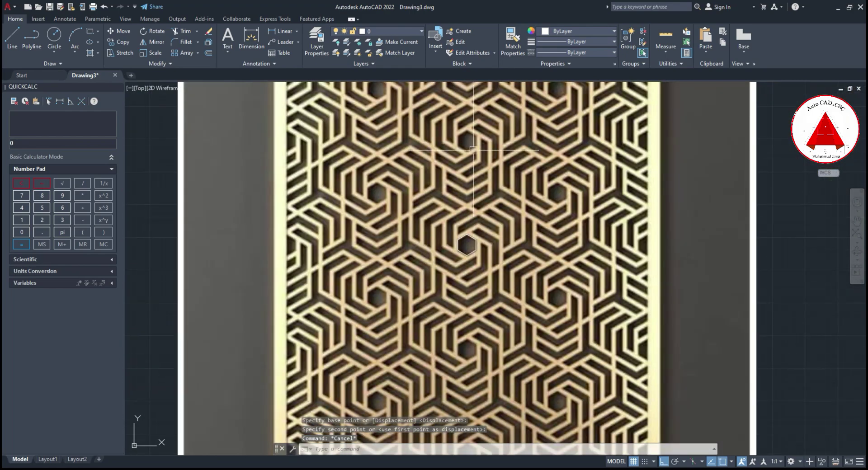
Draw a vertical line down from the hexagon's centre.
text(L)
key(Return)
click(473, 248)
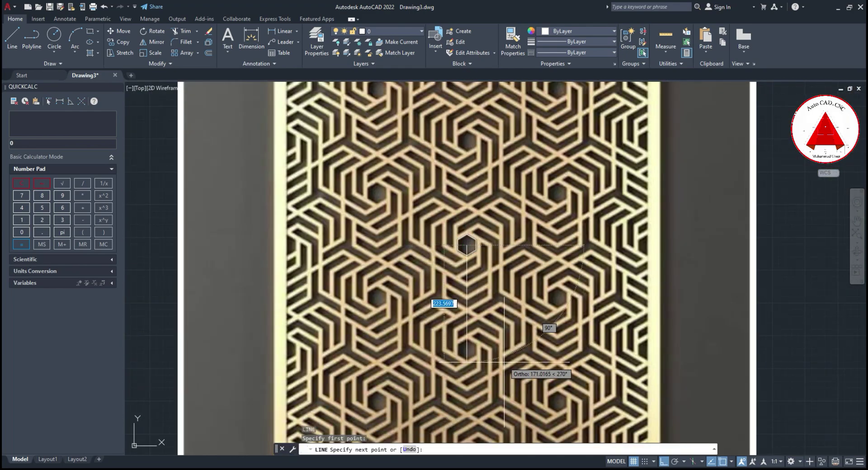
scroll(460, 290, up, 4)
scroll(460, 289, up, 2)
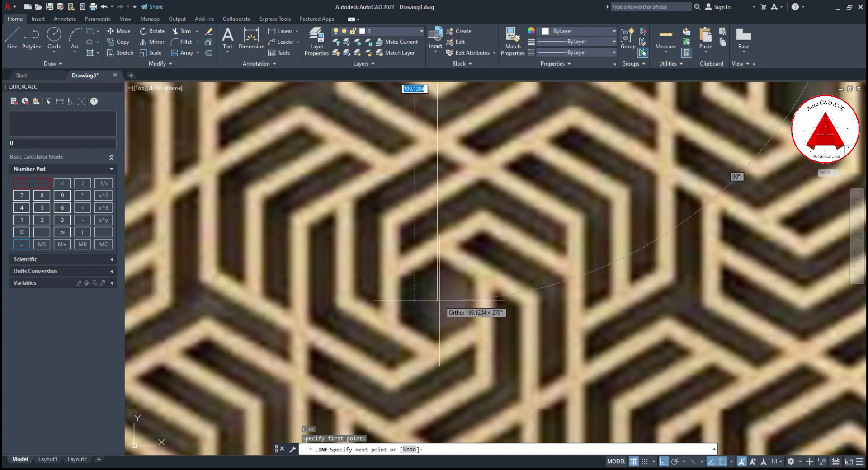
click(439, 300)
key(Escape)
scroll(438, 301, down, 5)
Polar-array the vertical line six times around the hexagon's centre.
click(465, 271)
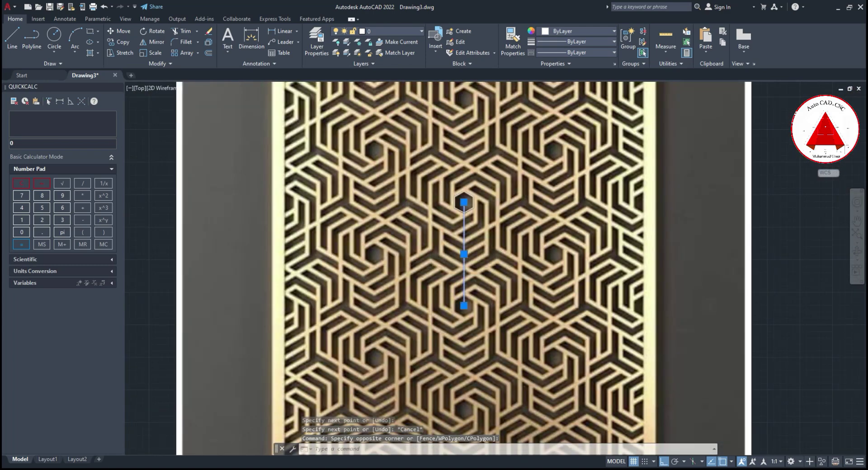
scroll(459, 256, up, 5)
text(r)
key(Return)
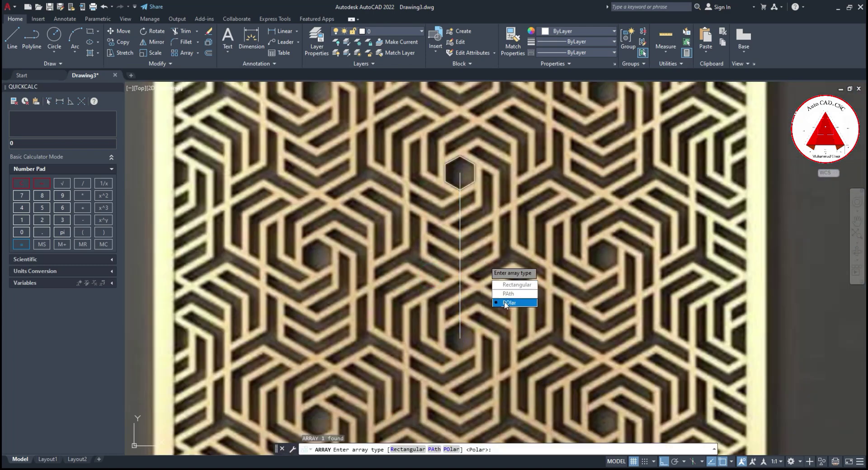
click(504, 302)
click(460, 173)
middle_drag(497, 211, 497, 240)
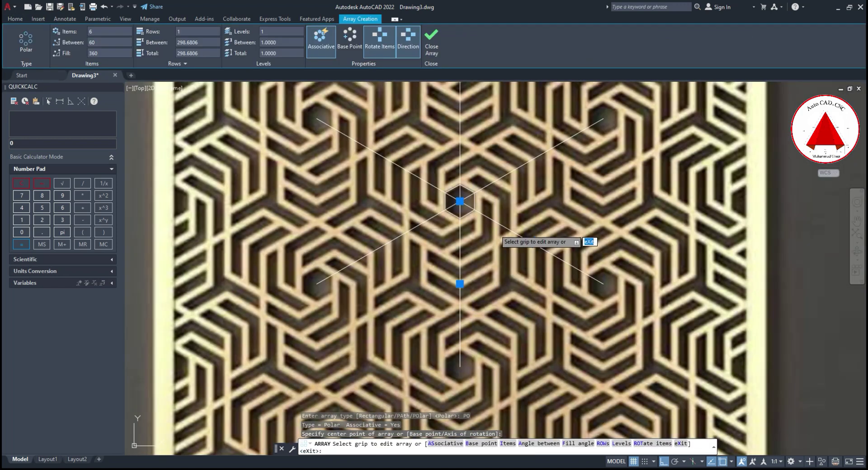
key(Escape)
Explode the polar array into six separate radial lines.
click(405, 241)
click(339, 243)
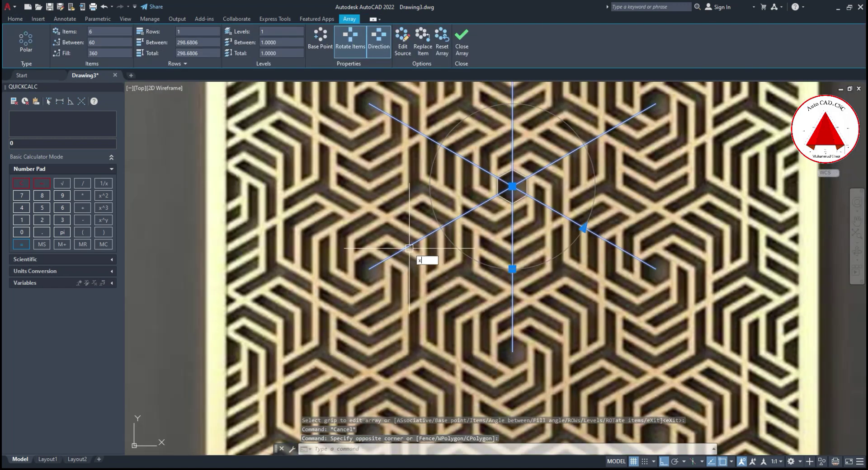
scroll(474, 203, down, 2)
text(x)
key(Return)
key(Escape)
key(Escape)
scroll(475, 203, up, 4)
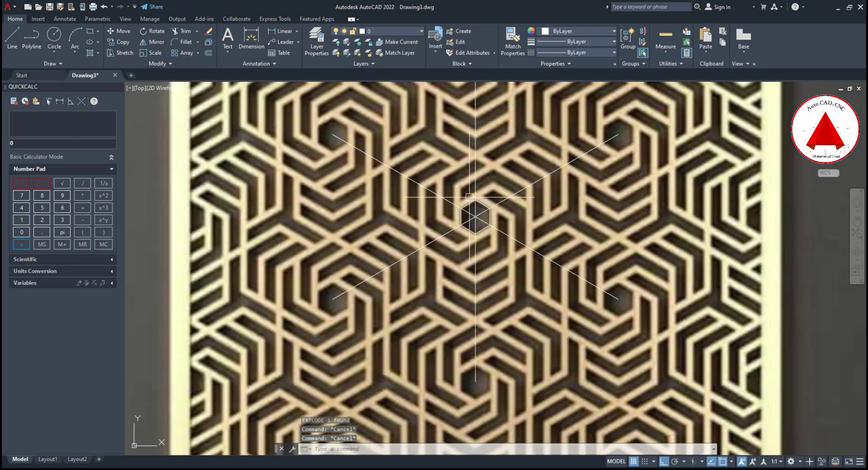
scroll(474, 203, up, 4)
With ortho off, offset the central hexagon outward to the band edge.
key(Escape)
text(o)
key(Return)
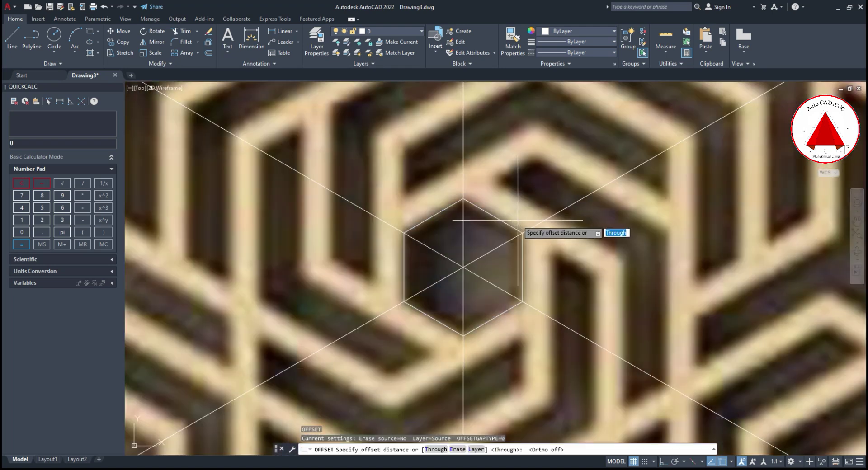
key(F8)
click(463, 266)
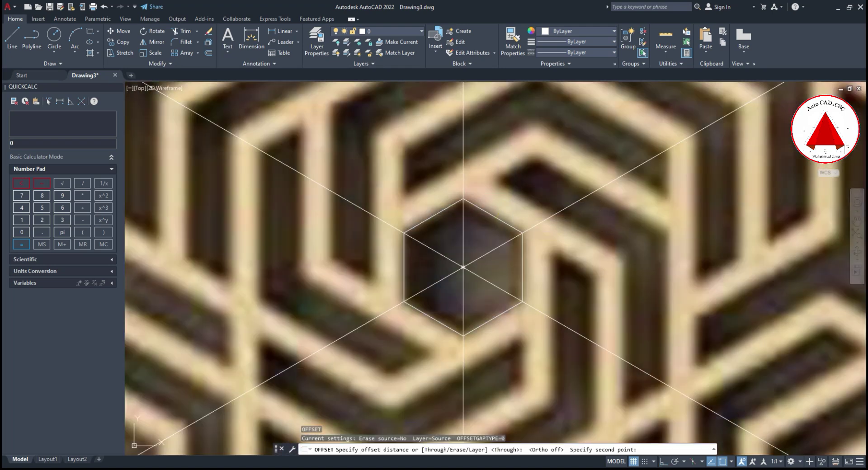
click(492, 253)
click(522, 267)
click(547, 244)
key(Escape)
key(Escape)
scroll(461, 222, down, 2)
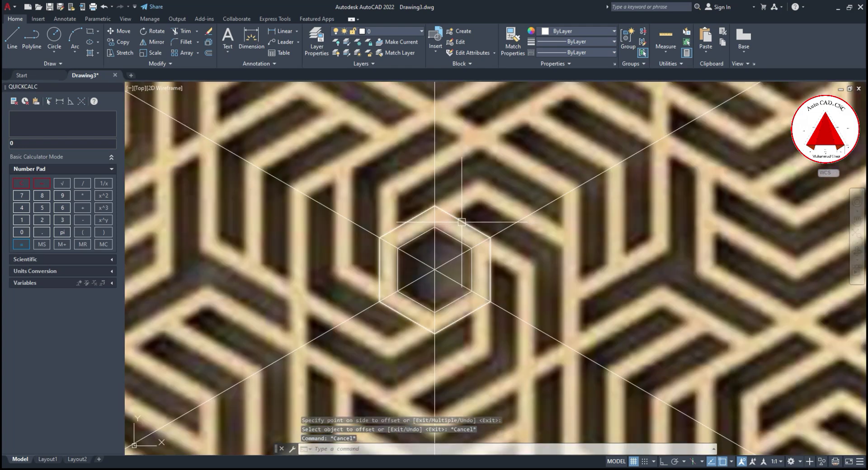
Offset the outer hexagon again by a picked distance and select the oversized result.
click(447, 212)
text(o)
key(Return)
click(462, 219)
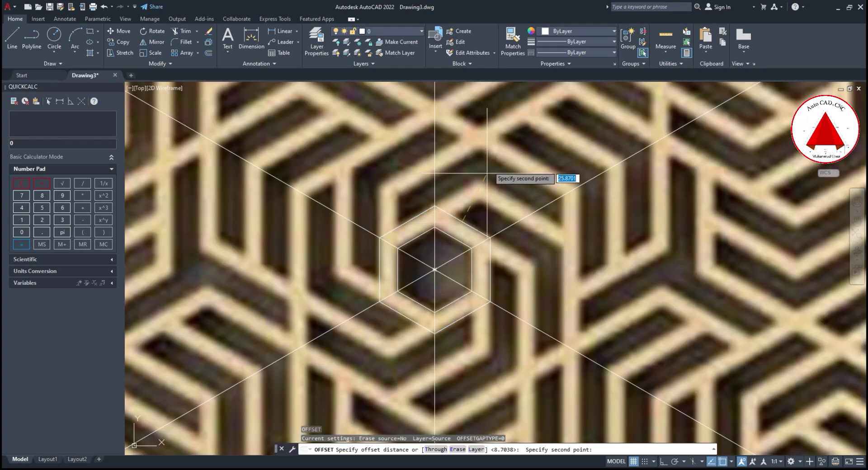
click(497, 157)
click(470, 224)
click(484, 190)
key(Escape)
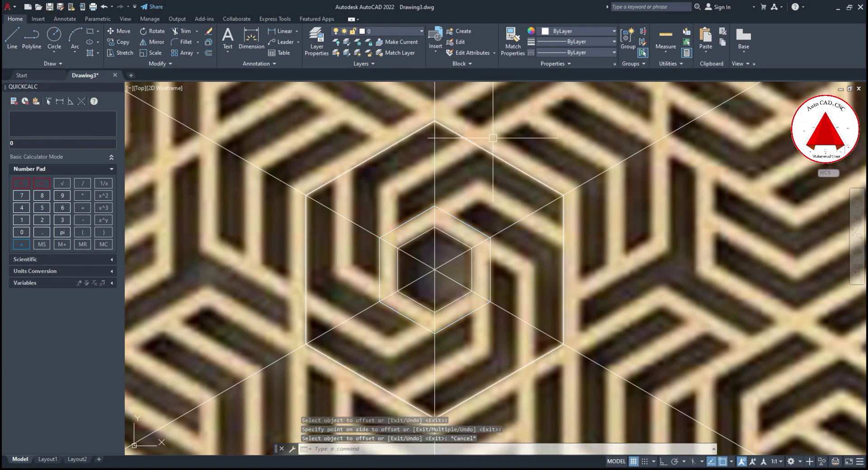
drag(483, 131, 463, 177)
Offset hexagons outward by a distance of 12.42.
text(o)
key(Return)
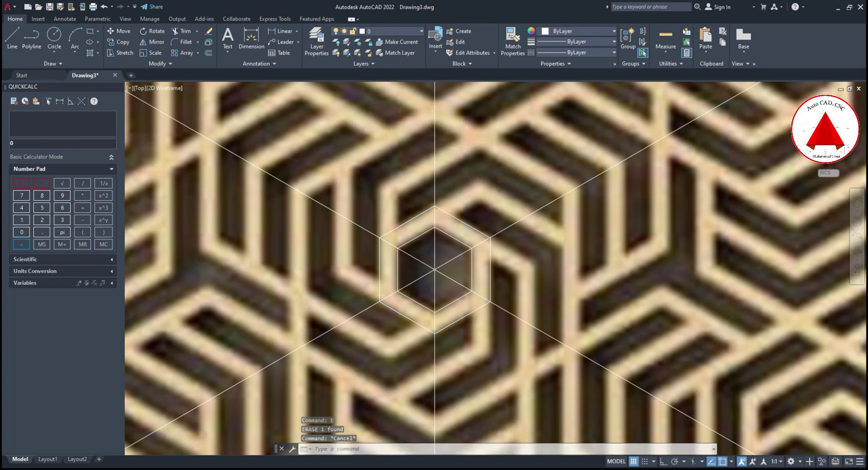
scroll(416, 228, up, 2)
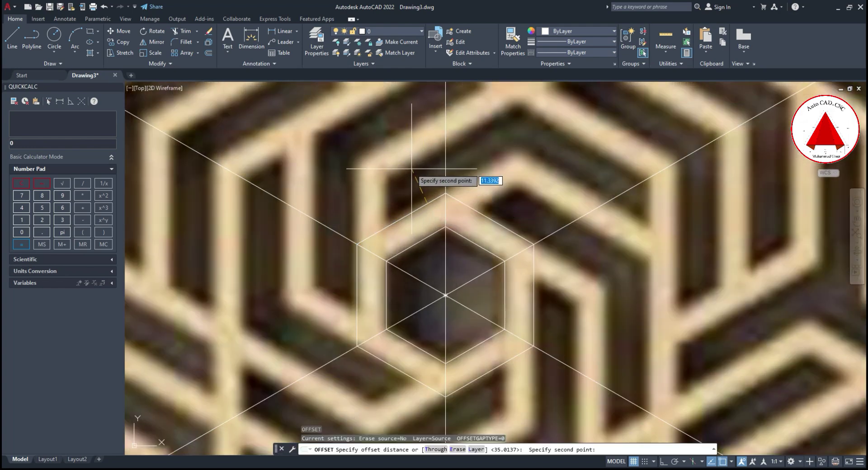
click(433, 212)
key(Return)
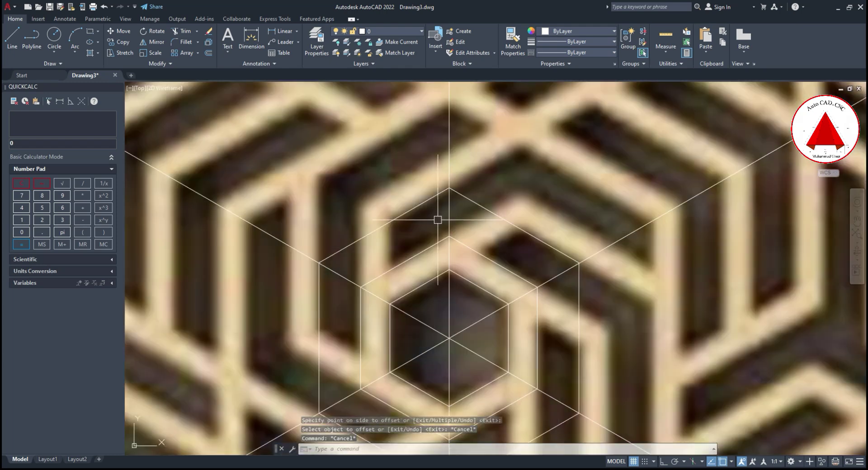
key(Return)
click(439, 271)
click(416, 207)
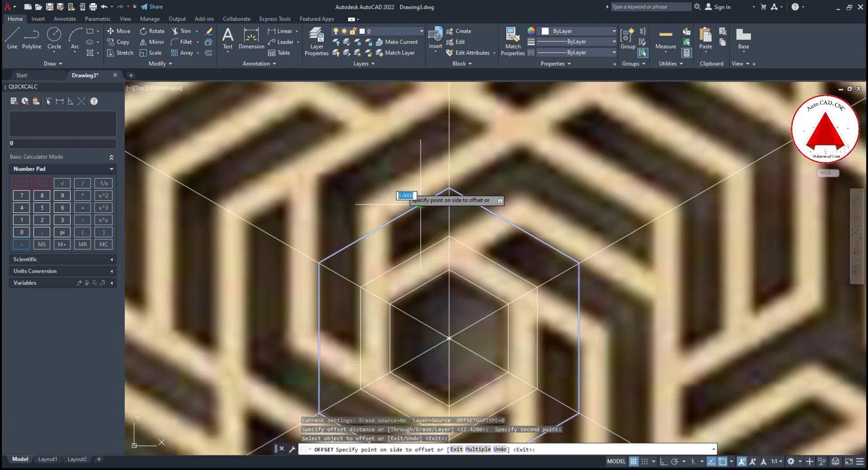
click(416, 180)
key(Escape)
key(Escape)
middle_drag(424, 202, 431, 251)
Offset two more hexagons outward by a distance of 8.7038.
key(Return)
click(456, 318)
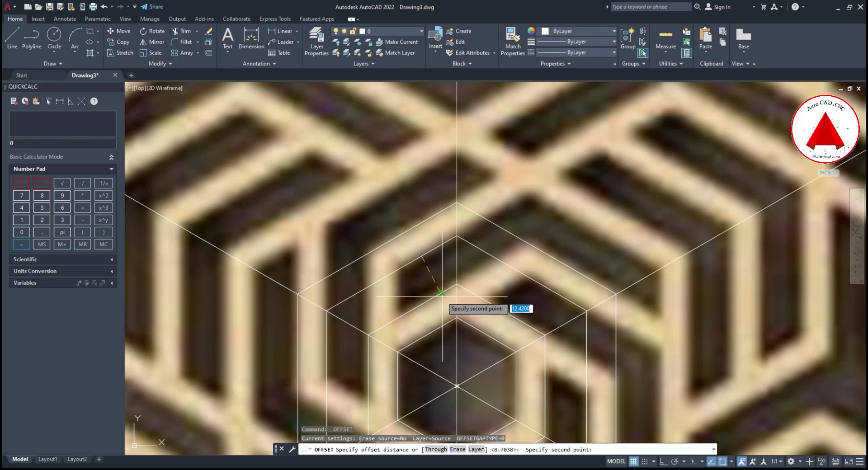
click(442, 293)
key(Escape)
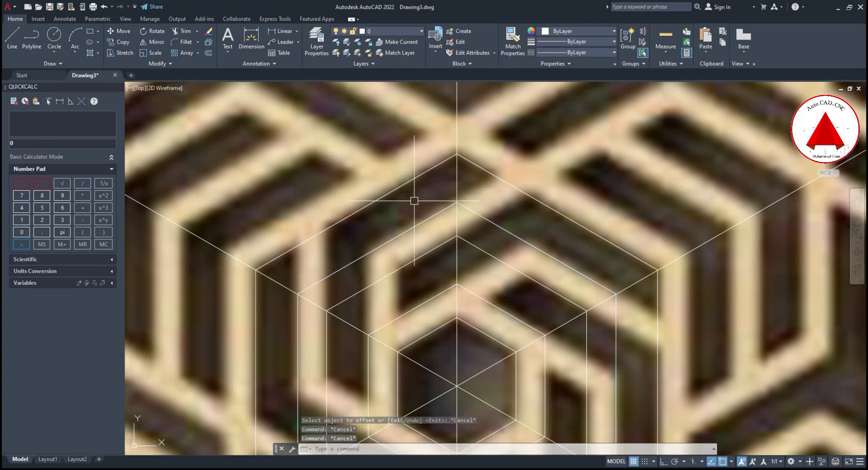
key(Return)
click(424, 254)
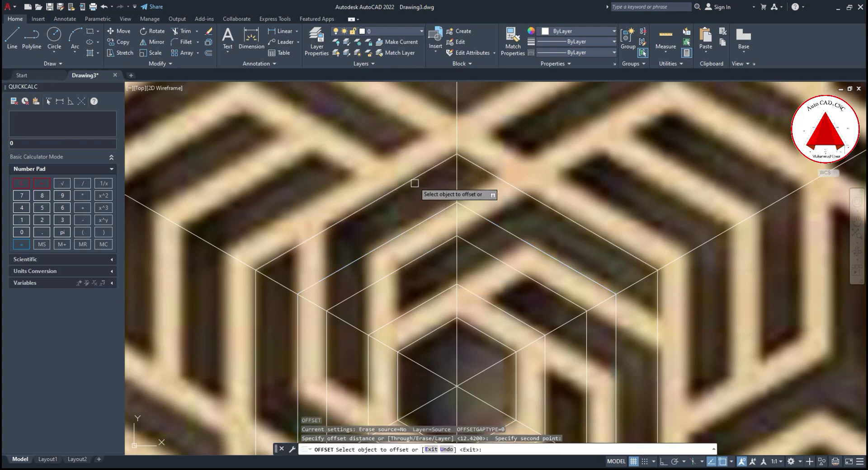
click(424, 180)
click(407, 167)
key(Escape)
scroll(371, 228, down, 5)
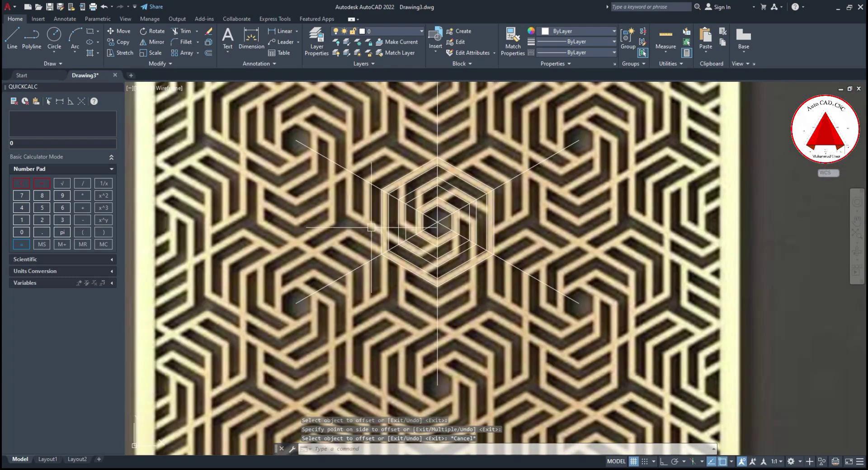
Explode two of the offset hexagons into separate lines.
click(380, 151)
key(Escape)
scroll(461, 181, up, 4)
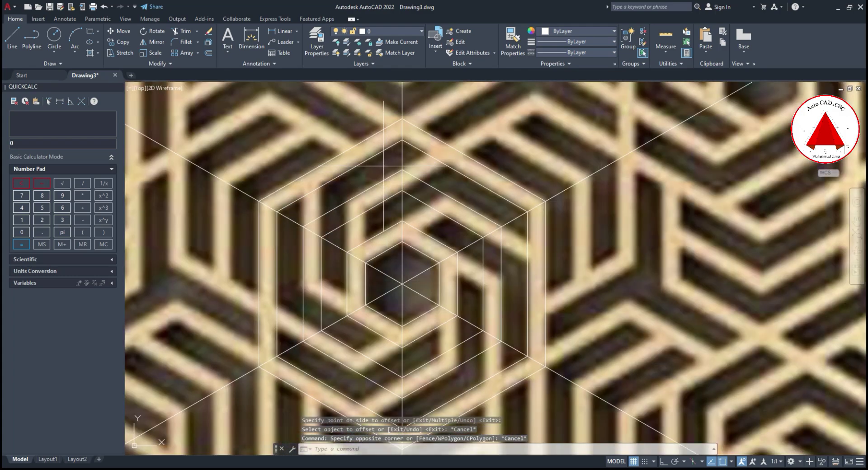
click(384, 166)
text(x)
key(Return)
key(Escape)
key(Escape)
scroll(392, 207, up, 2)
Try extending and filleting the inner hexagon's edges, then cancel both.
text(e)
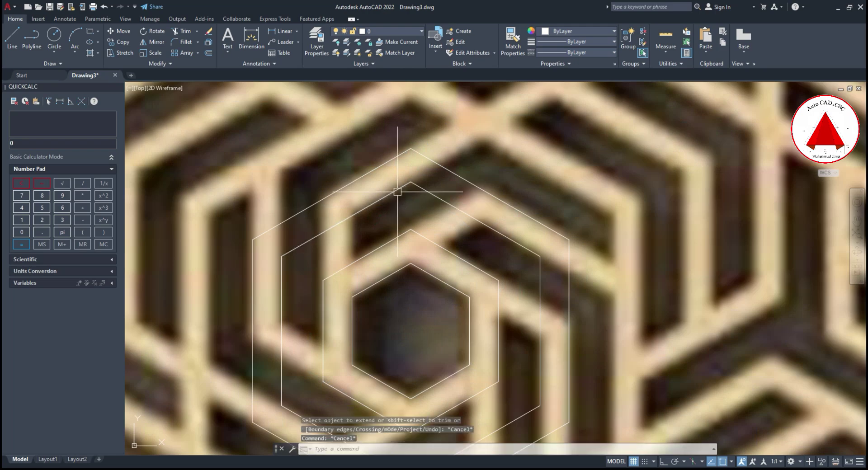
text(e)
key(Return)
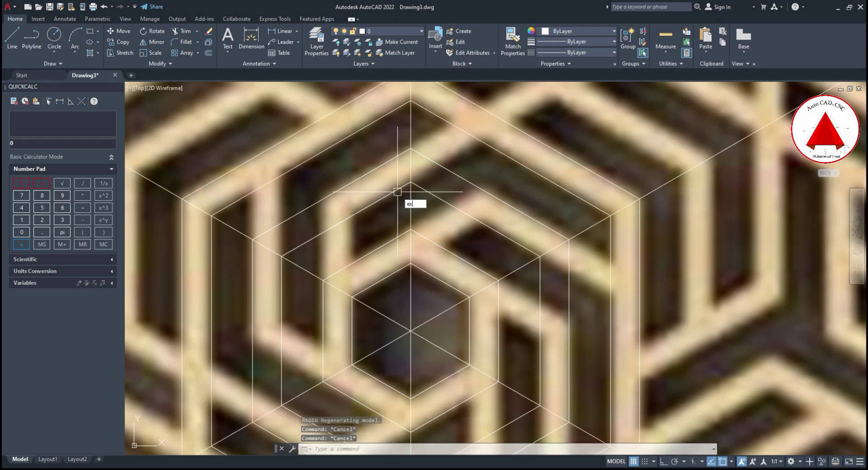
key(Return)
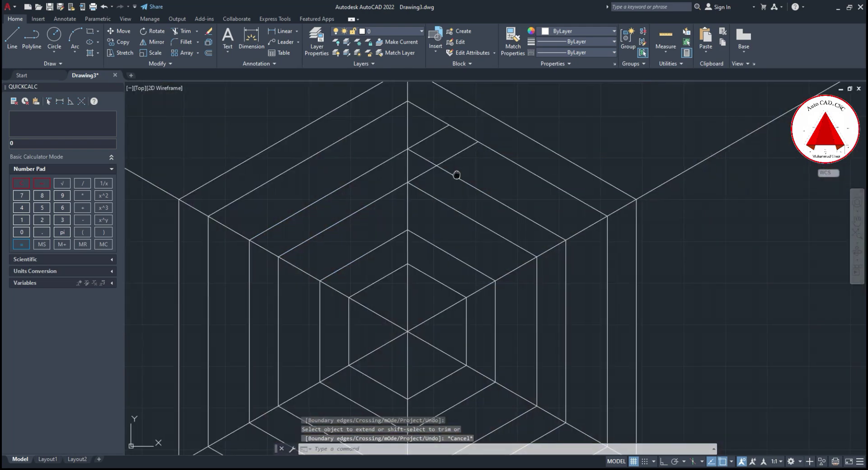
key(Escape)
middle_drag(452, 172, 438, 169)
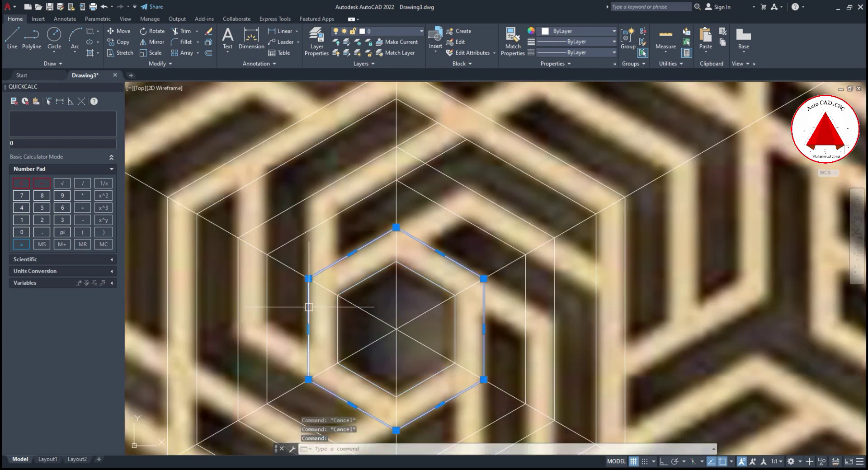
text(Xf)
key(Return)
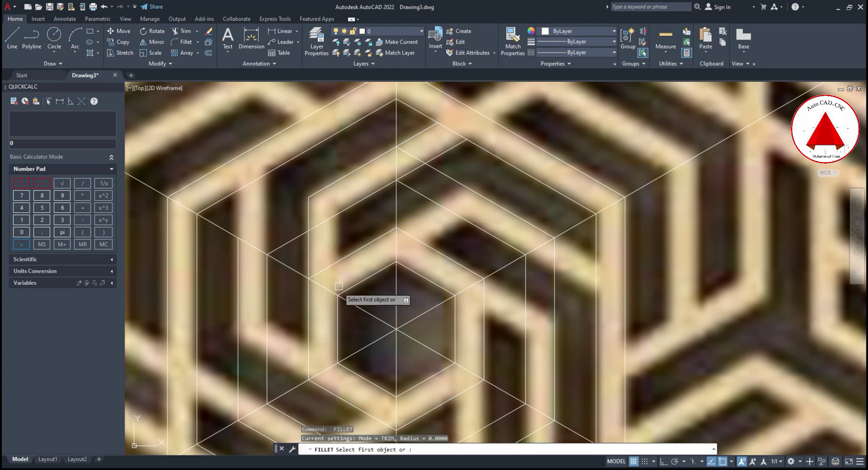
click(339, 308)
key(Escape)
key(Escape)
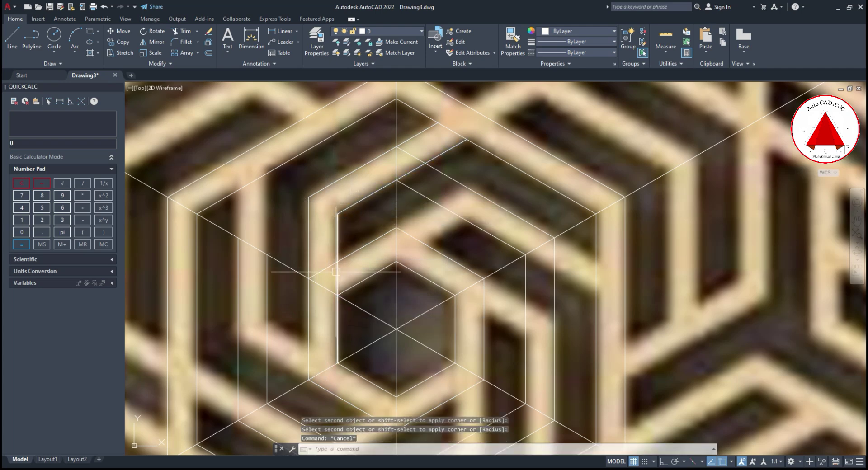
Abandon the trim and delete a stray line near the central hexagon.
middle_drag(336, 265, 349, 236)
text(tr)
key(Return)
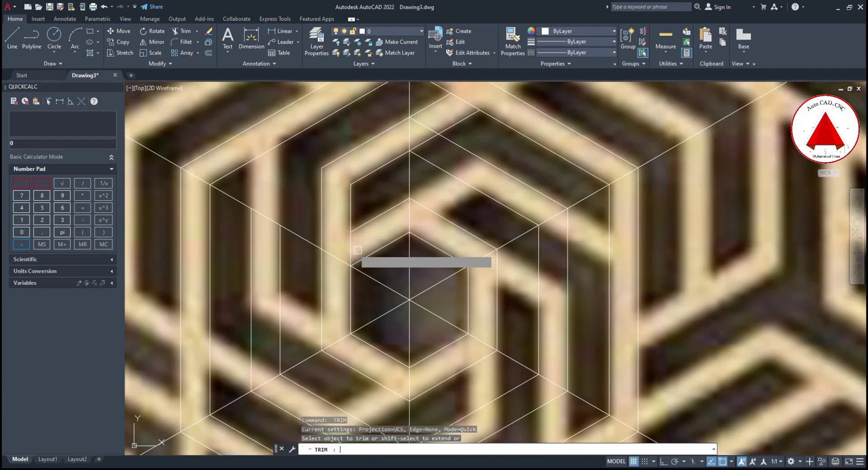
key(Escape)
middle_drag(445, 202, 430, 197)
click(506, 154)
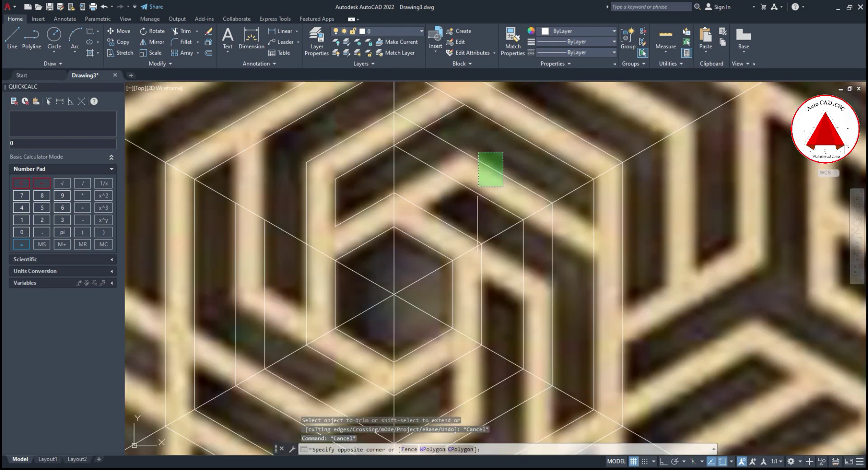
click(475, 199)
key(Delete)
Delete the vertical construction line, its neighbour, and the two lower-left diagonals.
middle_drag(536, 282, 527, 242)
click(542, 233)
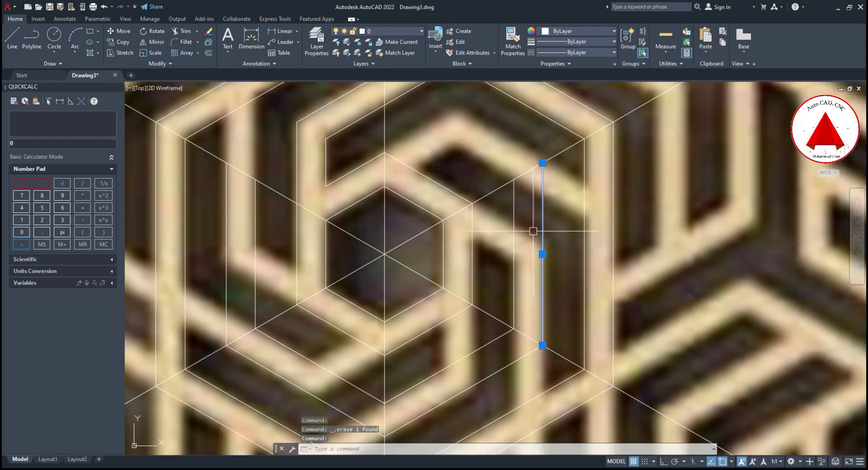
click(509, 247)
key(Delete)
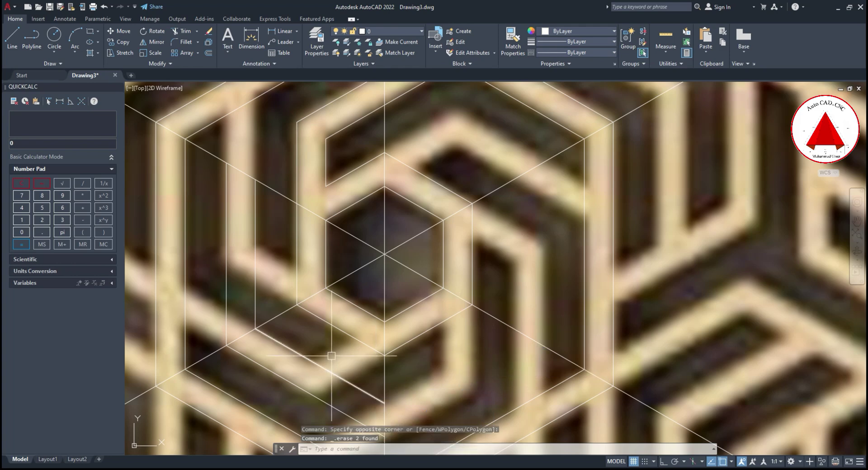
click(331, 355)
click(246, 384)
key(Delete)
middle_drag(352, 161, 362, 245)
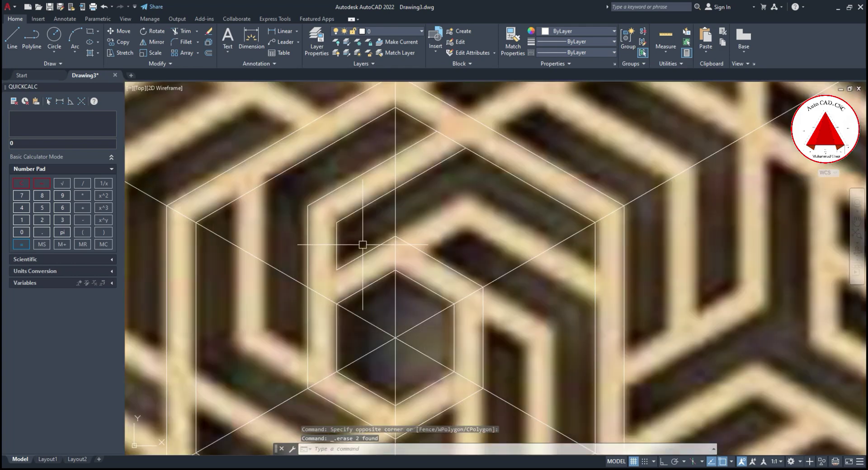
key(Escape)
key(Escape)
click(362, 245)
Polar-array both upper-left arm outlines around the hexagon's centre, then explode the array.
click(294, 194)
middle_drag(419, 249, 419, 227)
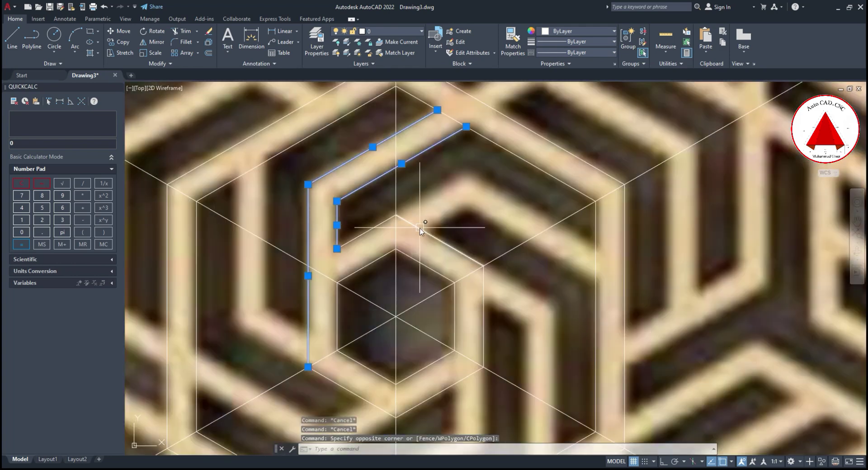
click(366, 206)
click(300, 171)
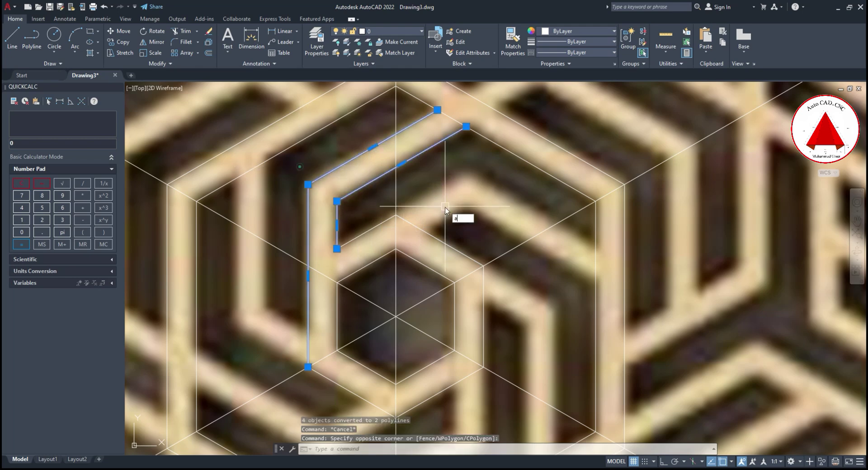
key(Return)
click(477, 249)
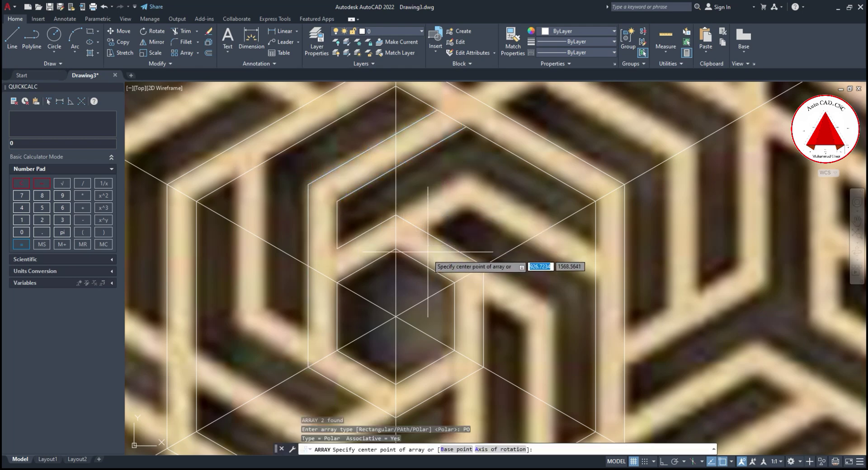
click(395, 316)
key(Escape)
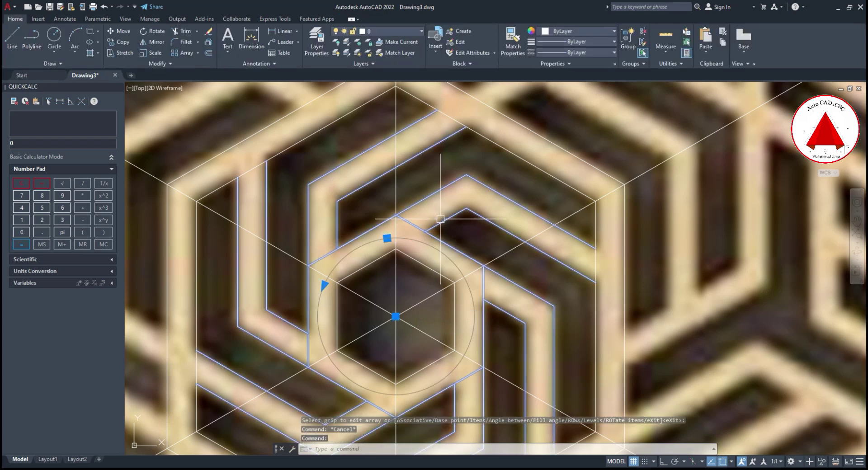
text(x)
key(Return)
click(418, 199)
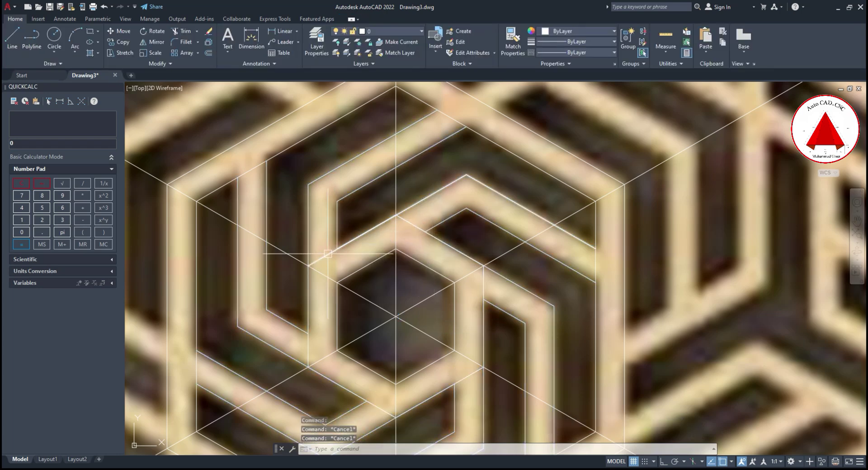
Try FILLET on the upper-left hexagon edge and then TRIM, cancelling both.
text(f)
key(Return)
middle_drag(379, 255, 371, 259)
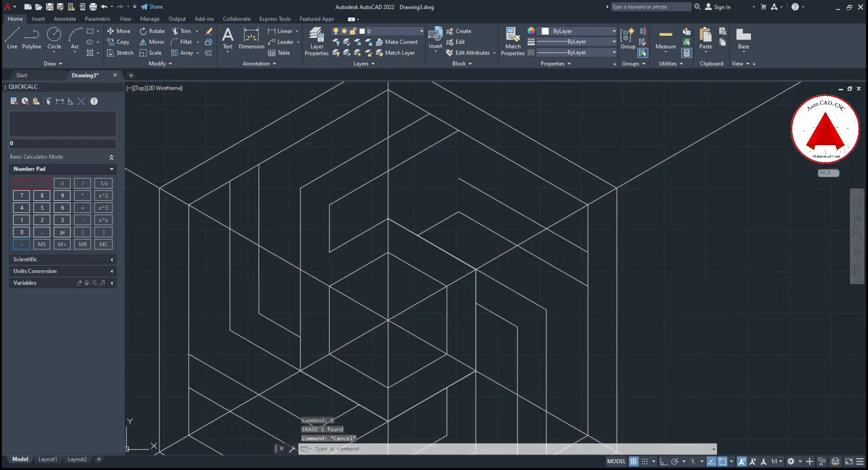
click(361, 233)
key(Escape)
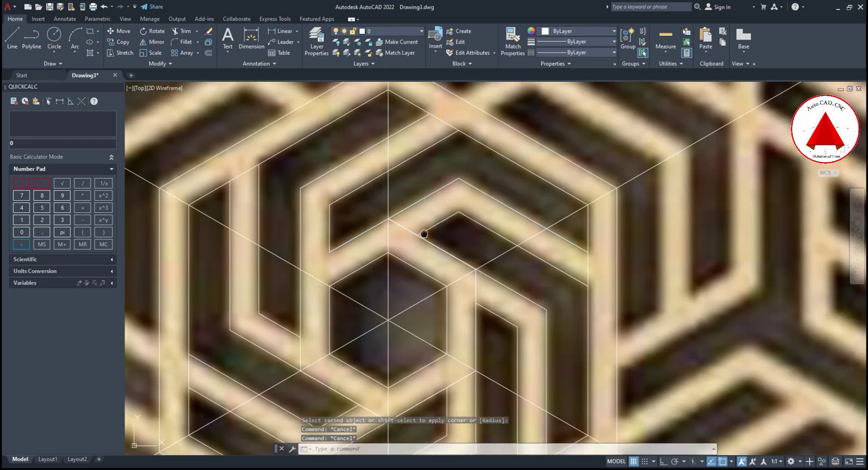
mouse_move(421, 234)
middle_down()
mouse_move(421, 214)
mouse_move(446, 199)
middle_up()
text(tr)
key(Return)
key(Escape)
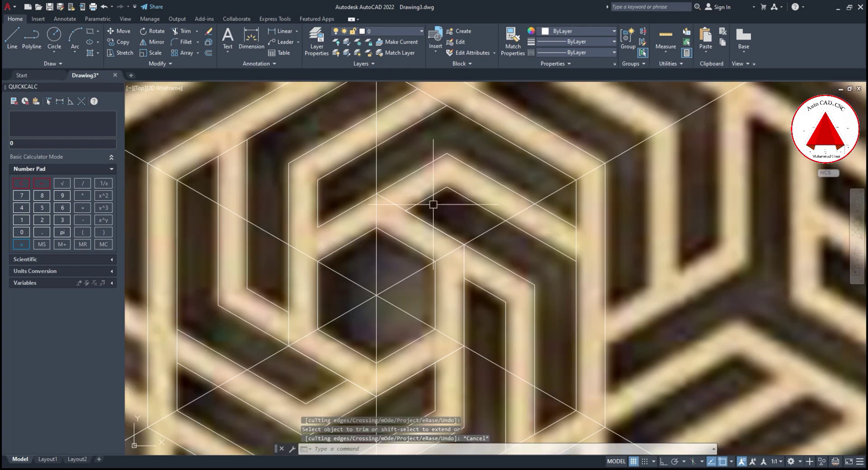
Window-select and delete the upper and left spiral arm copies.
click(452, 181)
click(440, 195)
middle_drag(449, 242, 448, 233)
key(Delete)
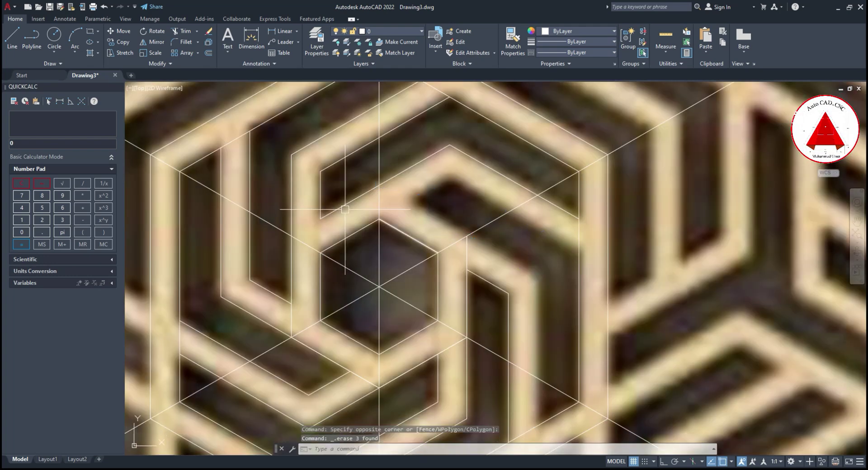
middle_drag(329, 194, 338, 195)
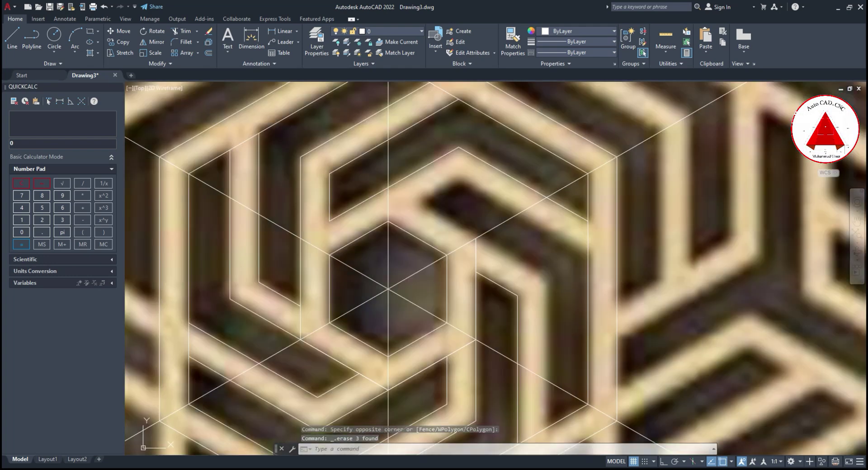
click(294, 194)
click(229, 271)
key(Delete)
Window-select and delete the right-side and lower arm copies.
middle_drag(452, 321, 442, 243)
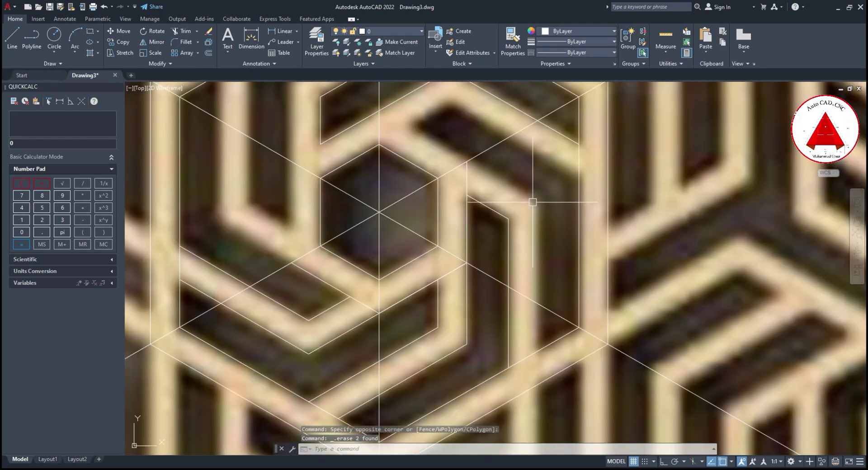
click(493, 213)
click(452, 235)
key(Delete)
click(456, 289)
click(422, 336)
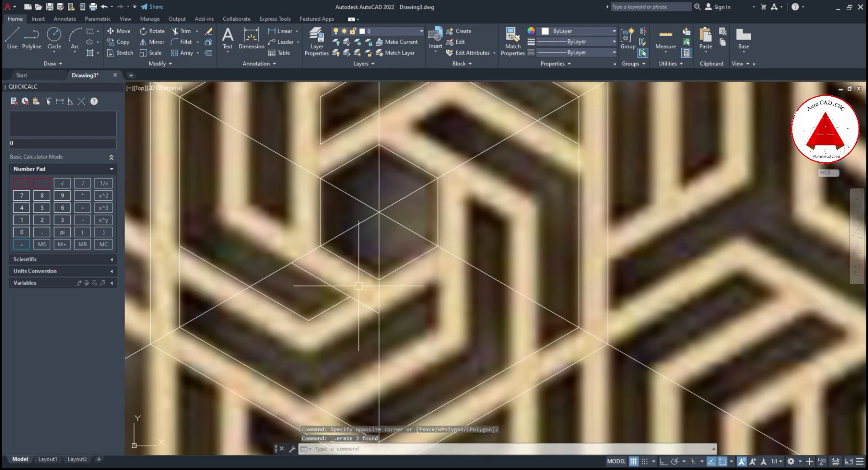
key(Delete)
middle_drag(398, 257, 422, 319)
middle_drag(470, 162, 470, 177)
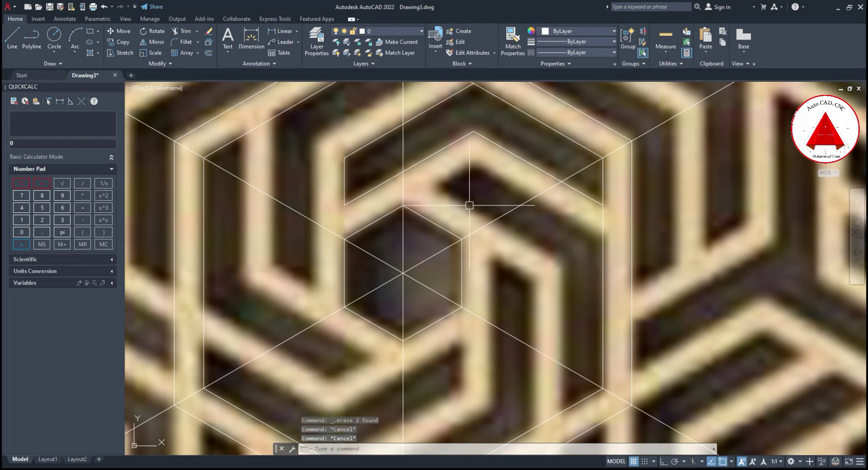
text(j)
key(Return)
Join the upper arm pieces into a single polyline outline.
click(471, 196)
click(446, 115)
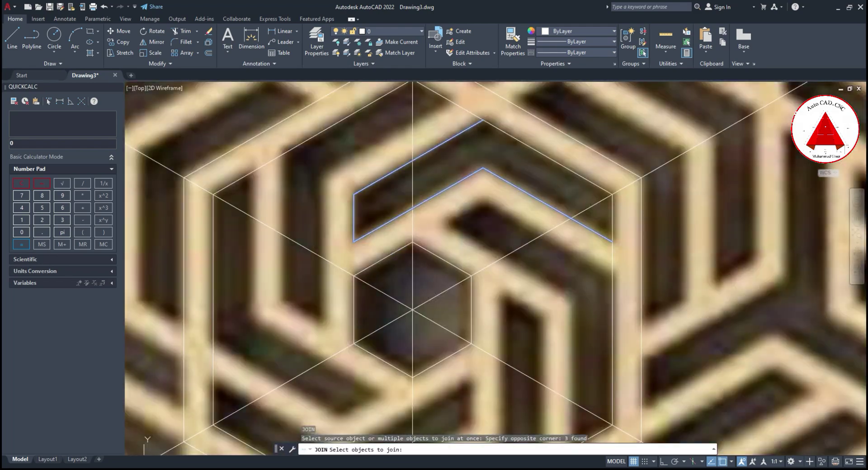
key(Return)
key(Escape)
Polar-array the joined arm as 6 items around the hexagon centre.
click(452, 159)
middle_drag(443, 210, 460, 208)
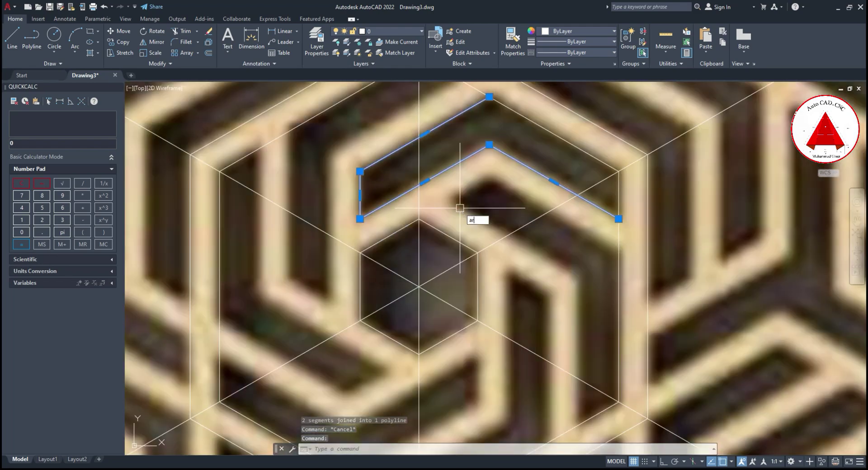
key(Return)
text(po)
key(Return)
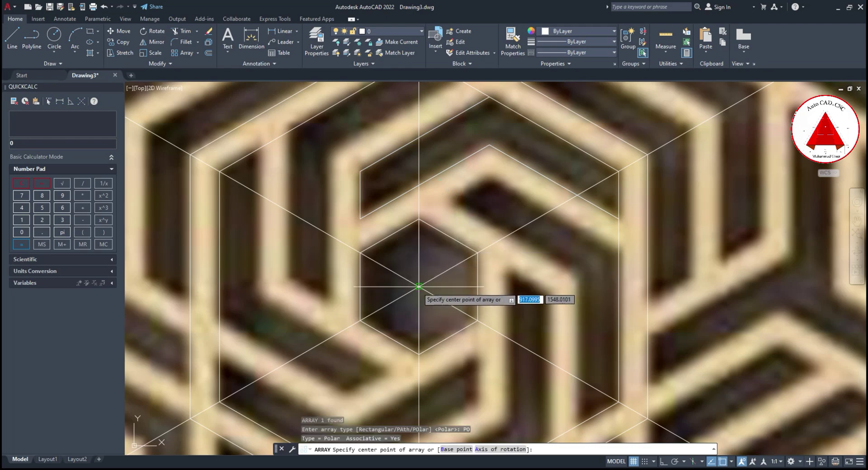
click(419, 286)
key(Escape)
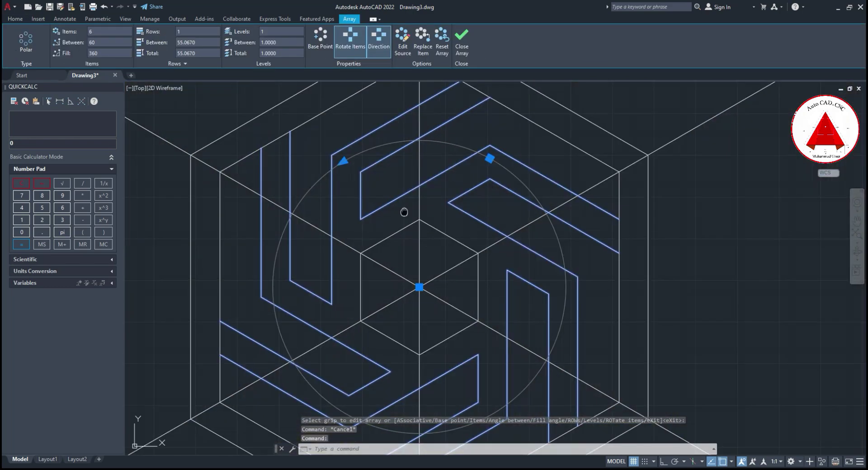
scroll(404, 212, down, 4)
key(Escape)
scroll(420, 163, up, 2)
click(420, 163)
Trim the overlapping lines where the six pinwheel arms cross, starting from the upper arms.
key(Escape)
click(401, 164)
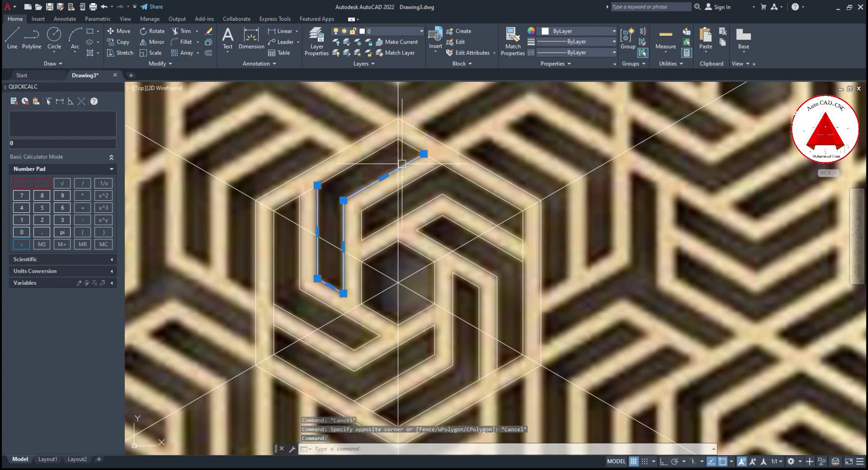
text(tr)
key(Return)
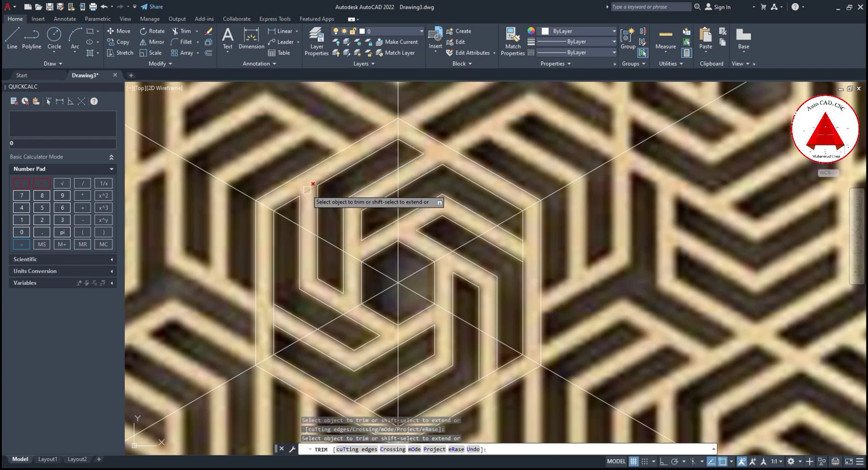
middle_drag(307, 190, 315, 143)
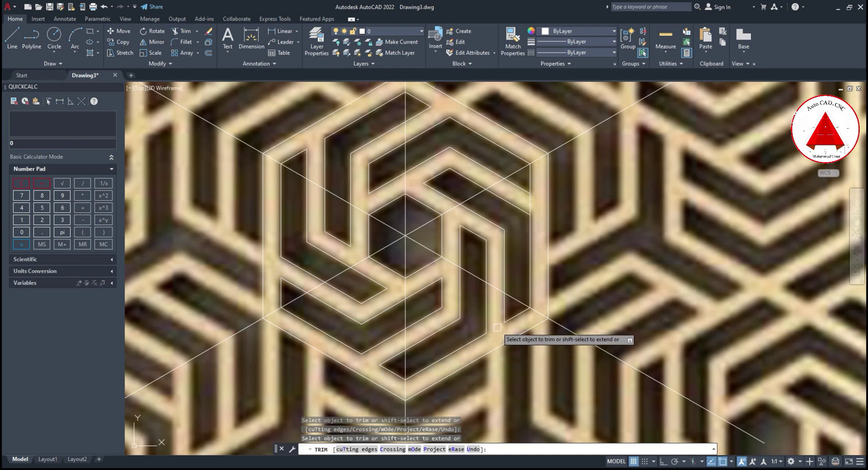
key(Escape)
key(Escape)
scroll(511, 281, down, 2)
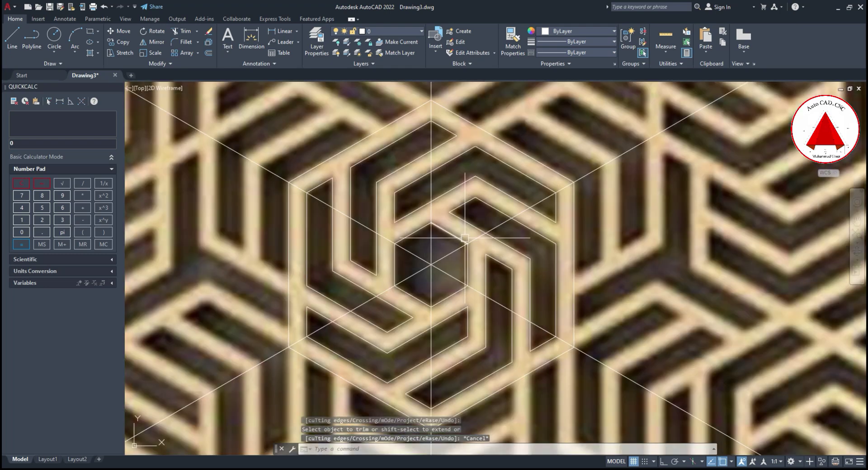
click(329, 137)
Join the central pinwheel's lines into continuous outlines.
click(655, 438)
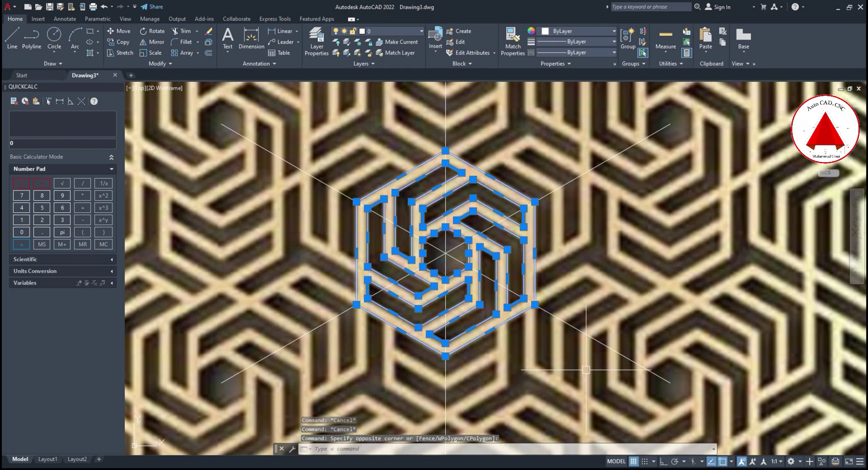
text(j)
key(Return)
click(327, 132)
click(664, 384)
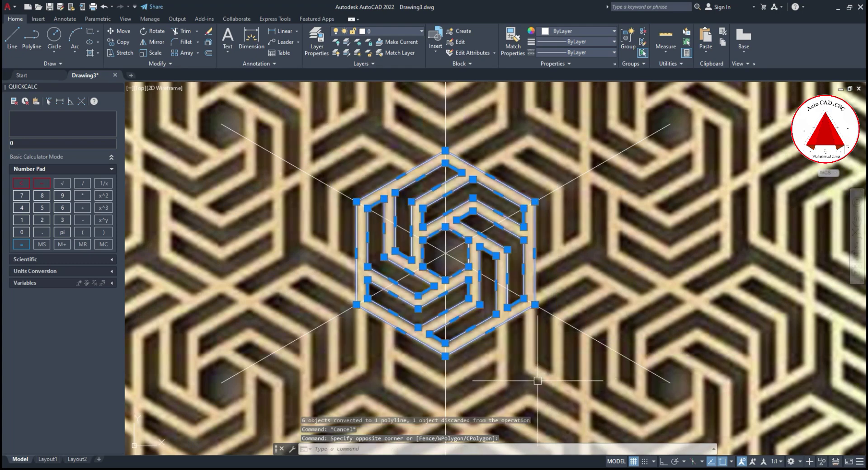
middle_drag(549, 382, 563, 330)
key(Escape)
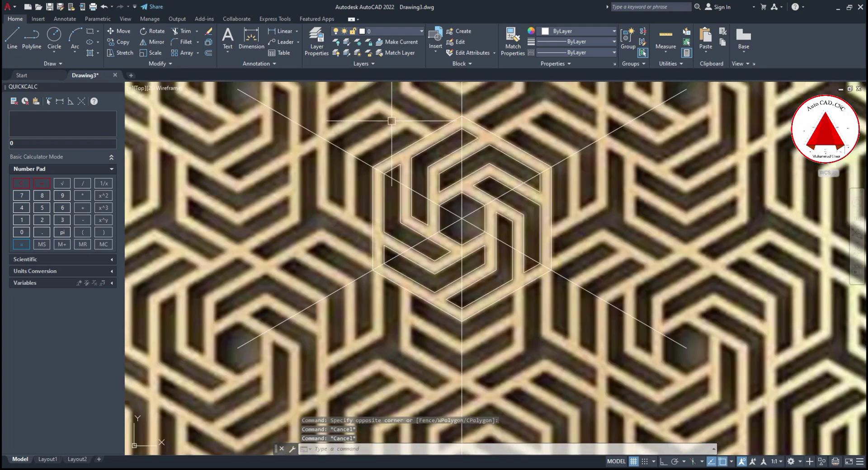
Copy the whole pinwheel tile to two neighbouring lattice positions.
click(365, 105)
click(579, 344)
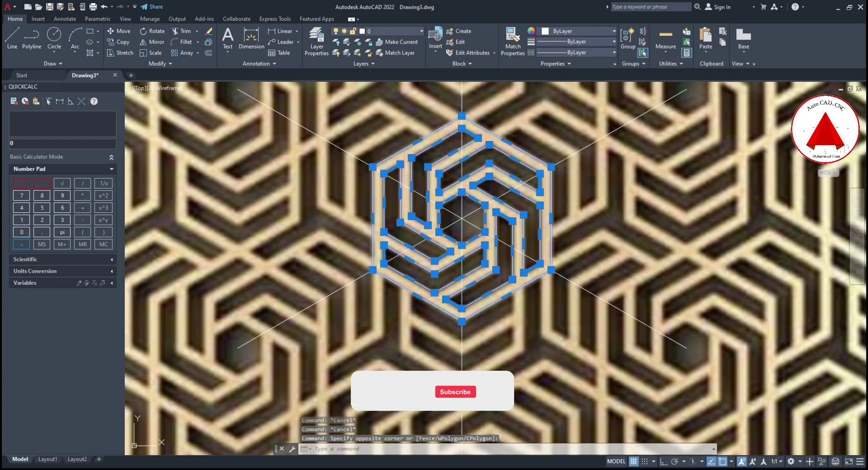
text(co)
key(Return)
click(461, 220)
middle_drag(239, 350, 292, 313)
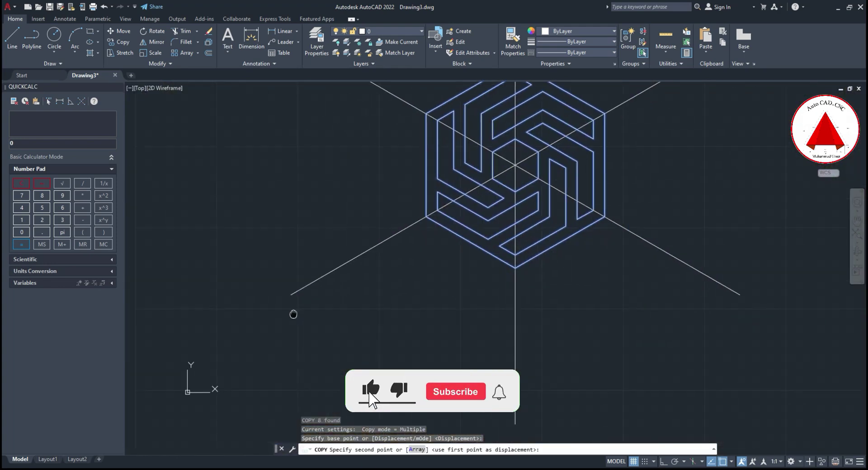
click(291, 294)
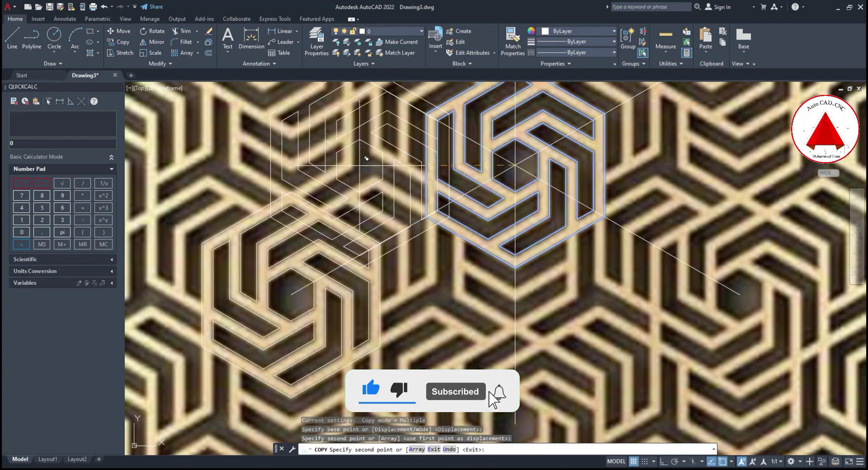
middle_drag(371, 149, 397, 321)
click(319, 223)
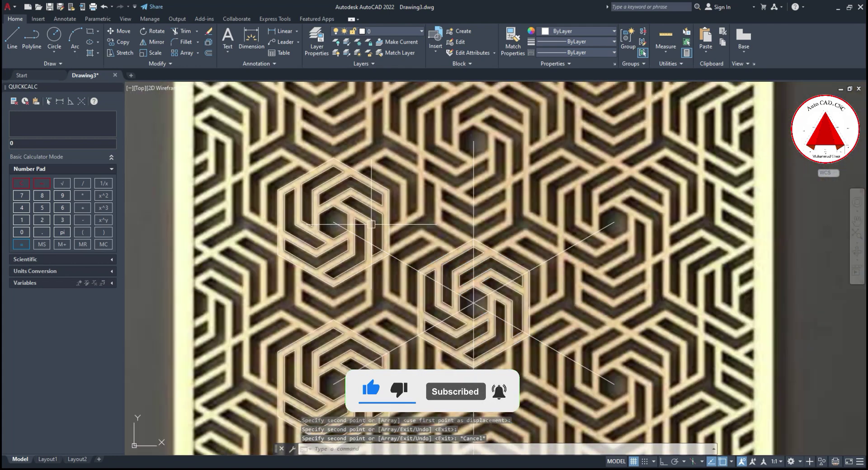
key(Escape)
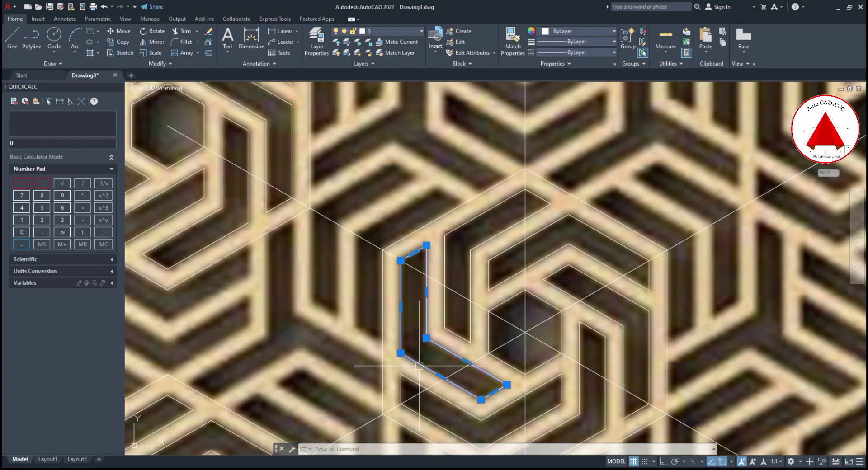
Explode the strand outlines and fillet two seam corners at radius 0.
click(398, 379)
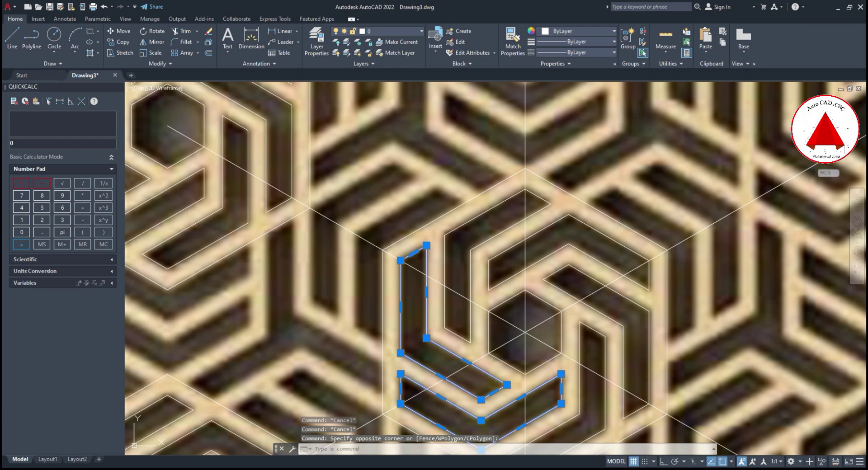
text(x)
key(Return)
key(Escape)
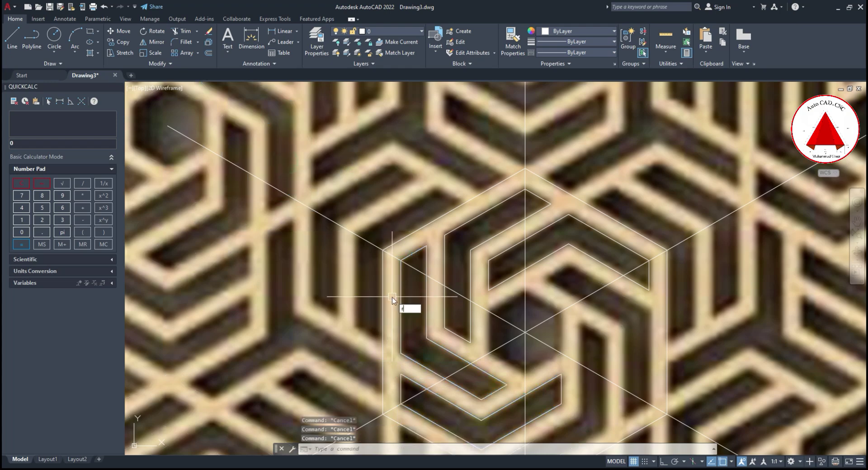
text(f)
key(Return)
click(310, 190)
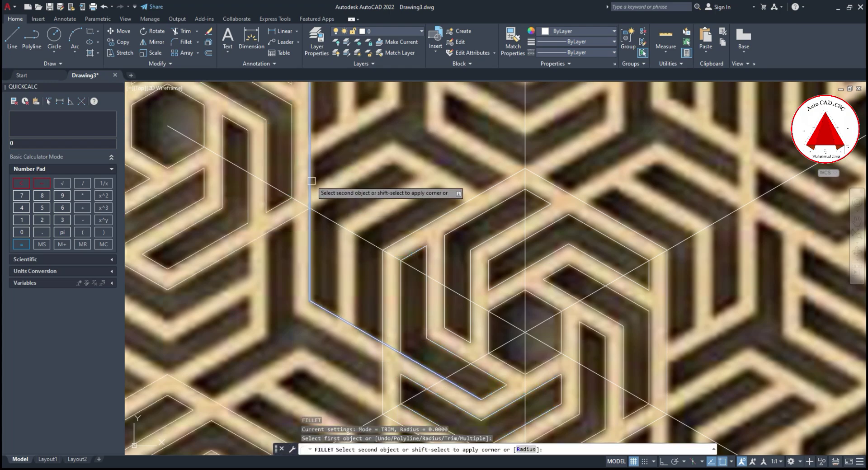
click(361, 329)
key(Return)
click(409, 378)
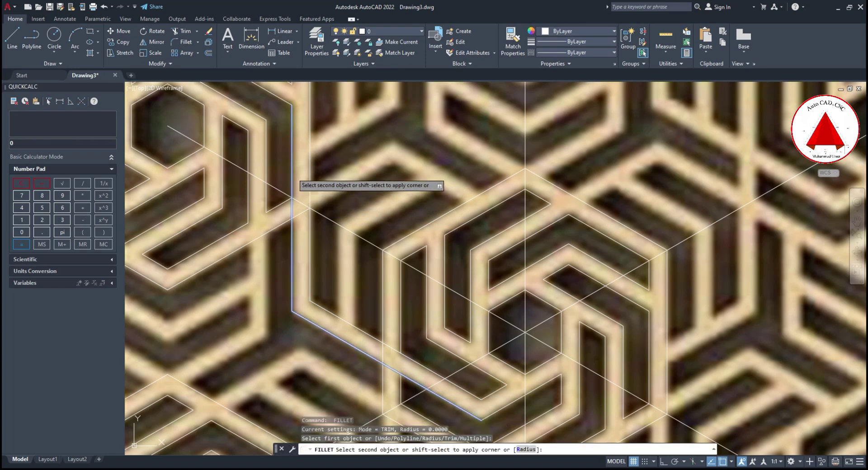
click(292, 177)
Trim the excess strand linework left at the seam.
text(tr)
key(Return)
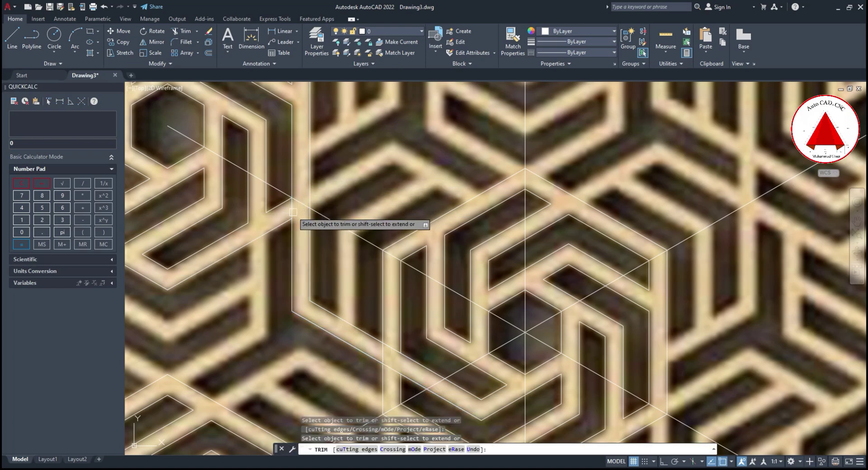
middle_drag(357, 293, 355, 294)
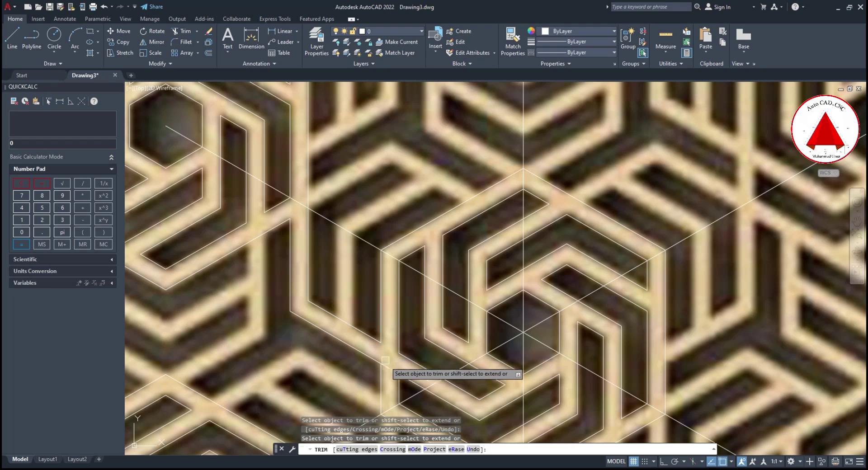
key(Escape)
middle_drag(387, 365, 377, 357)
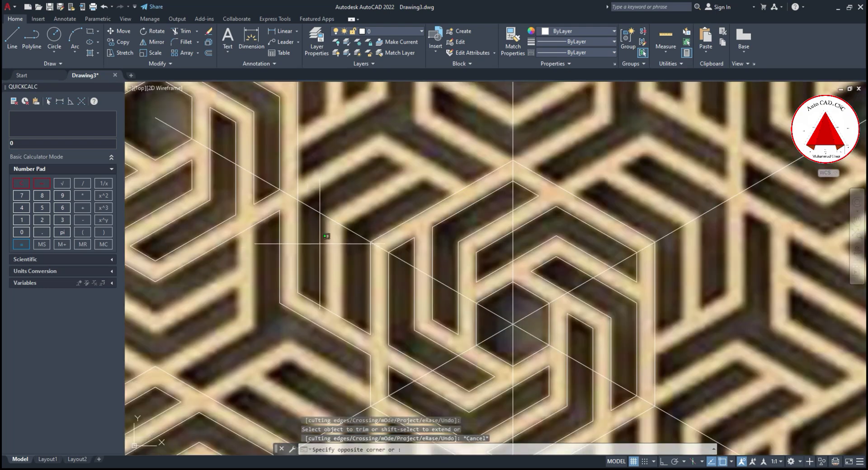
click(279, 280)
click(274, 321)
key(Escape)
key(Escape)
key(Escape)
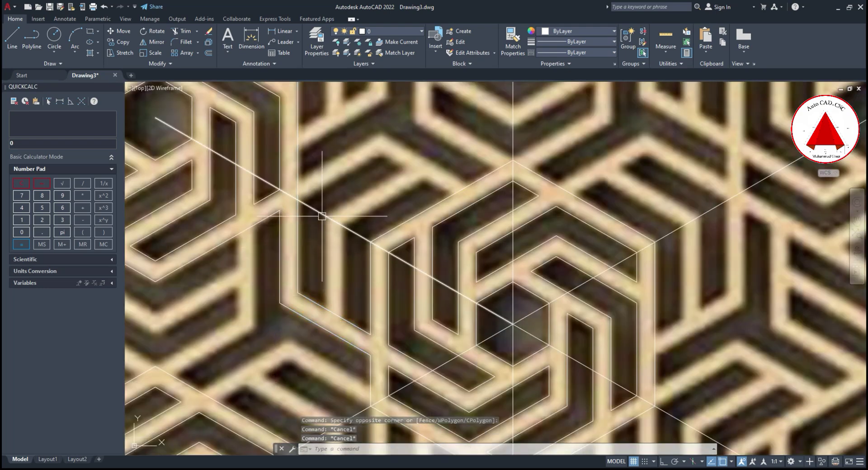
Mirror the strand arm across the seam, keeping the original.
middle_drag(325, 230, 335, 269)
text(E)
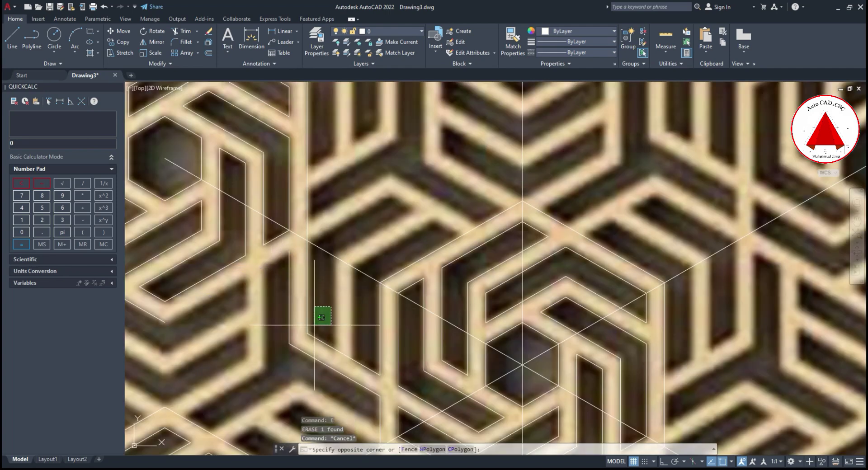
click(314, 324)
text(mi)
key(Return)
click(323, 250)
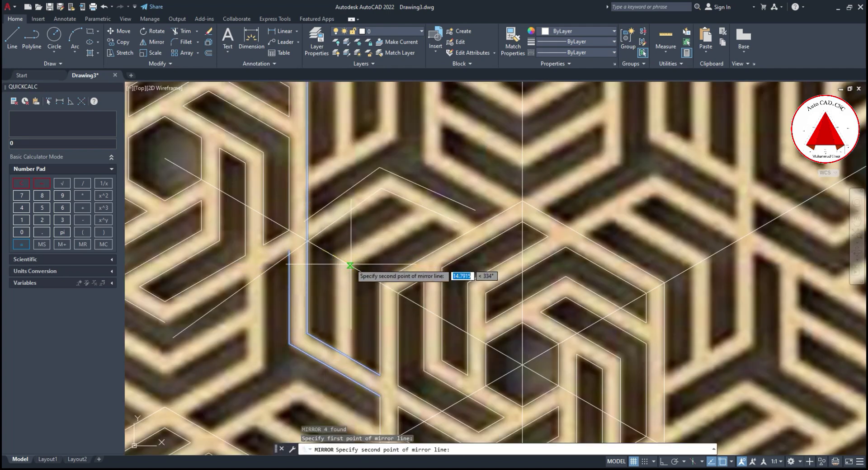
click(350, 265)
key(Return)
Trim the overlaps left by the mirrored arm.
middle_drag(316, 253, 343, 255)
text(tr)
key(Return)
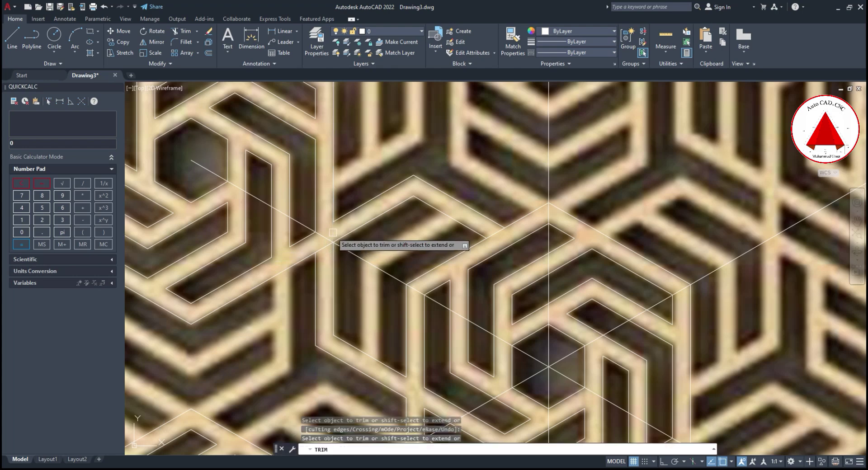
key(Escape)
middle_drag(347, 293, 364, 290)
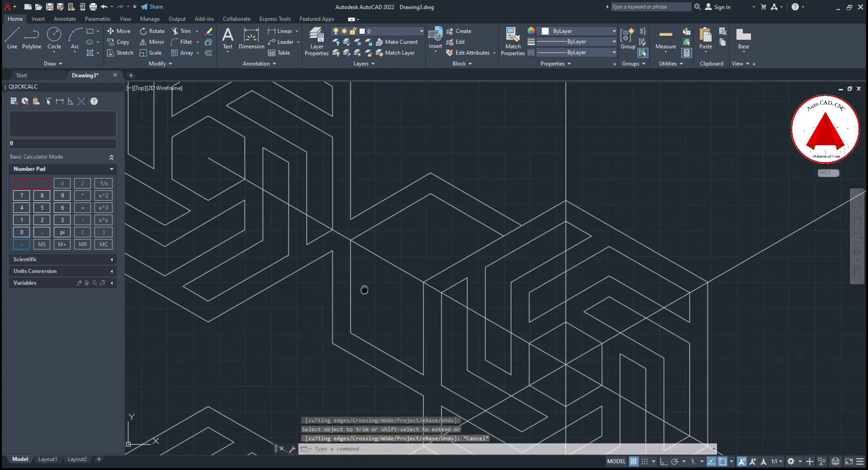
scroll(461, 259, up, 2)
key(Escape)
key(Escape)
Select the strand segments and copy the strand onto the matching endpoint.
key(Return)
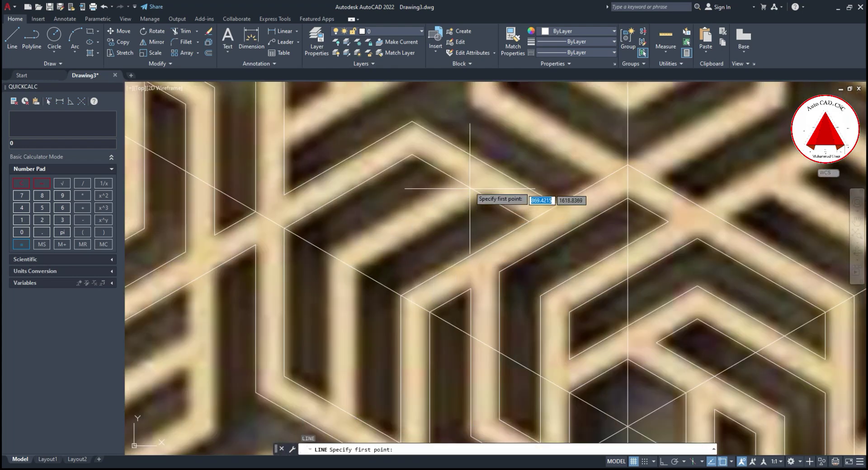
click(470, 187)
key(Escape)
click(299, 255)
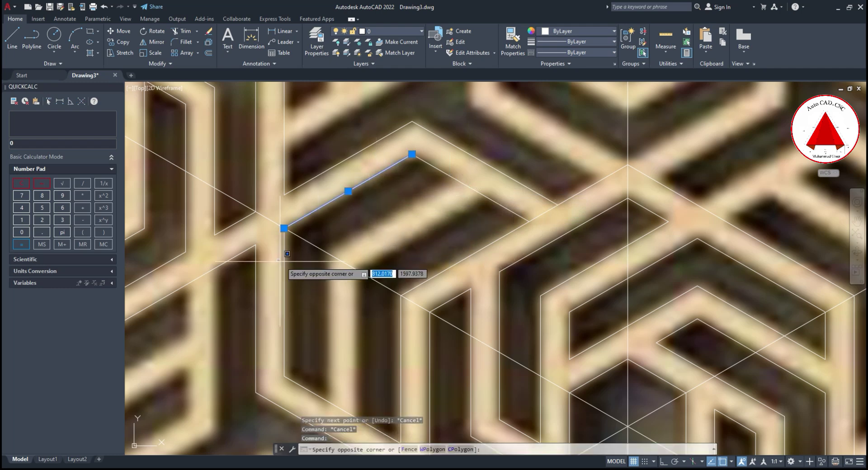
click(272, 289)
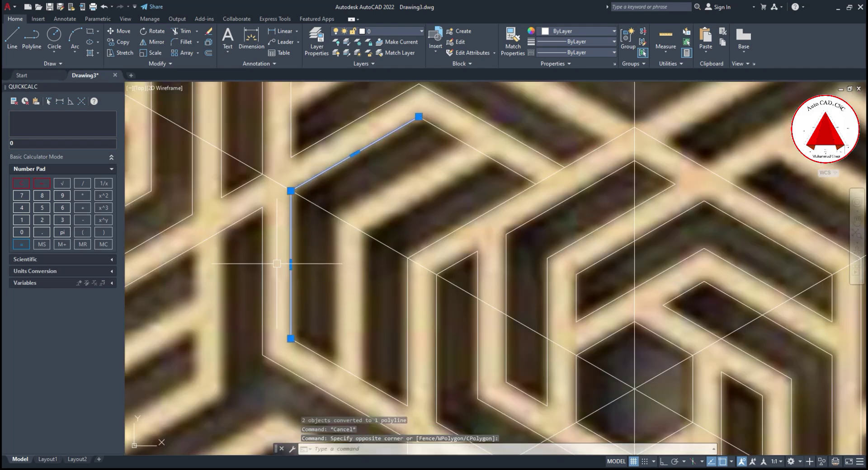
text(C)
key(Return)
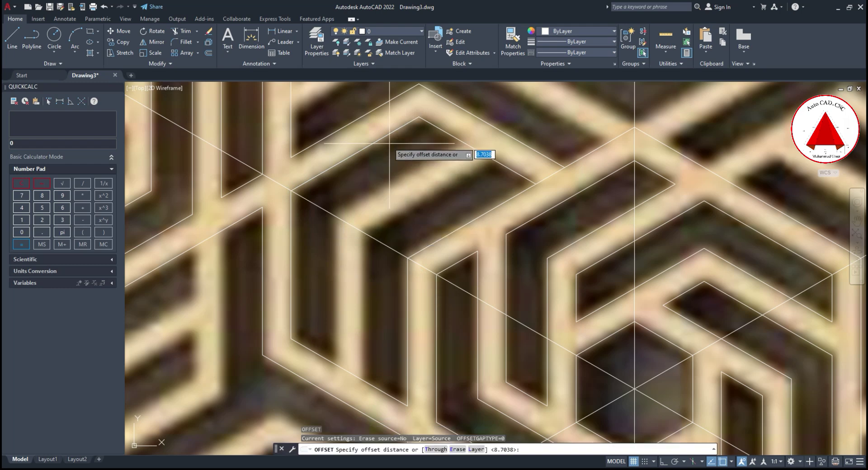
key(Escape)
text(co)
key(Return)
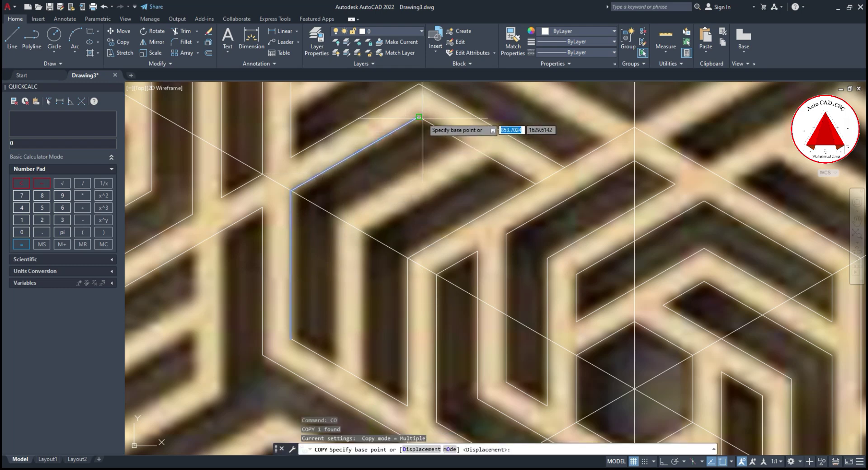
click(419, 117)
click(477, 149)
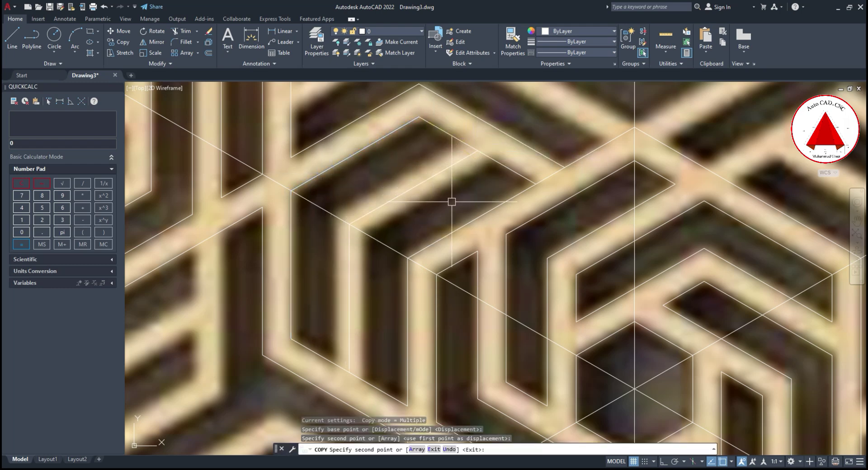
key(Return)
Draw a new line to the strand edge and offset a parallel line at band width.
text(l)
key(Return)
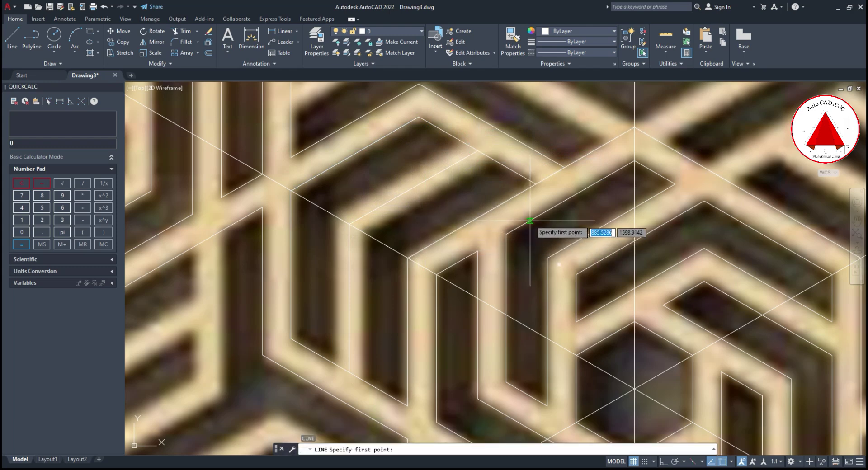
click(529, 220)
click(514, 196)
key(Return)
text(o)
key(Return)
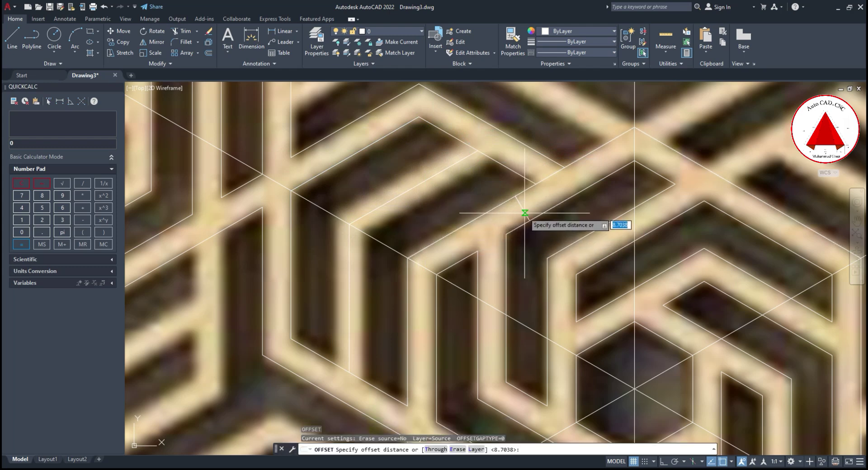
click(454, 164)
click(459, 169)
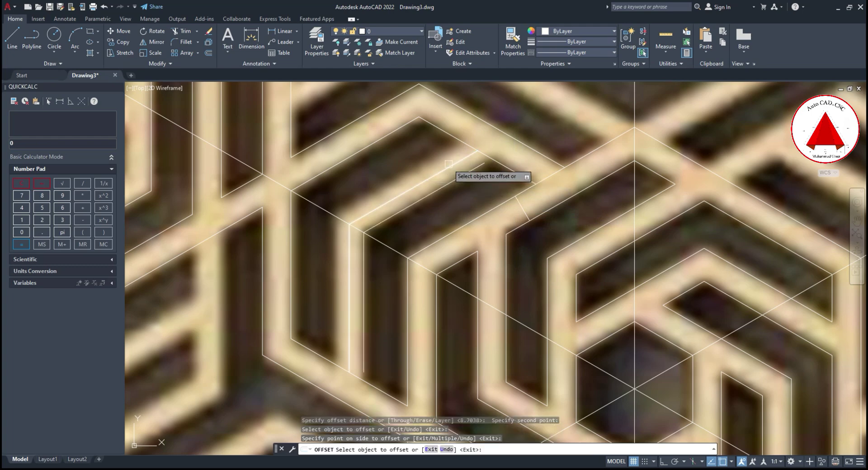
key(Escape)
Trim the overhanging end of the new strand and window-select all its lines.
click(452, 164)
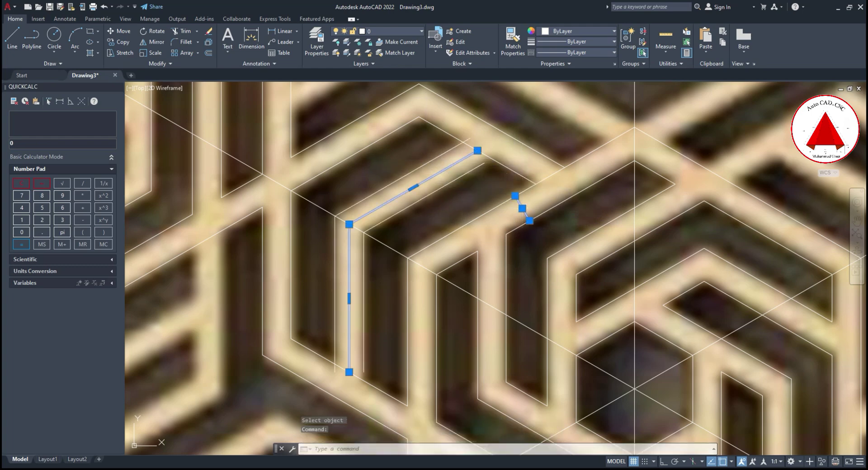
text(ex)
key(Return)
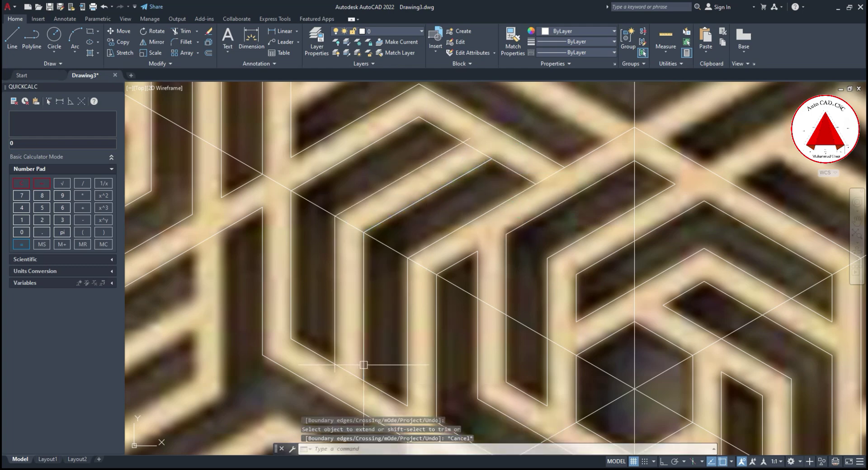
click(337, 370)
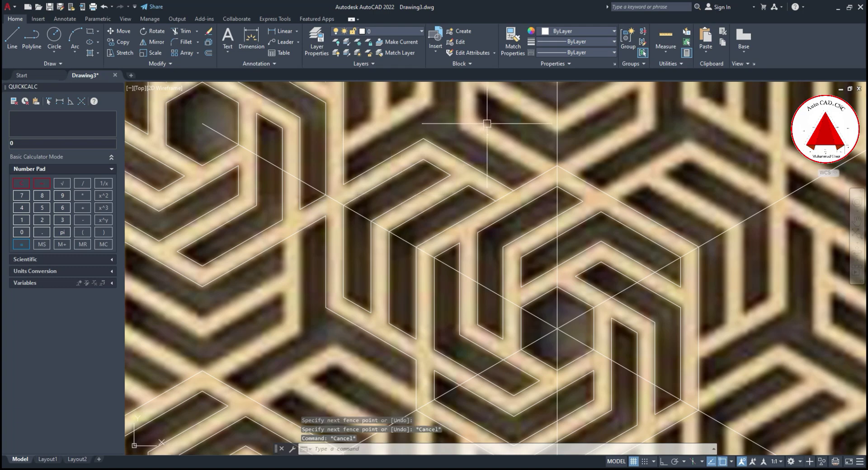
click(487, 124)
click(402, 192)
click(402, 285)
click(318, 343)
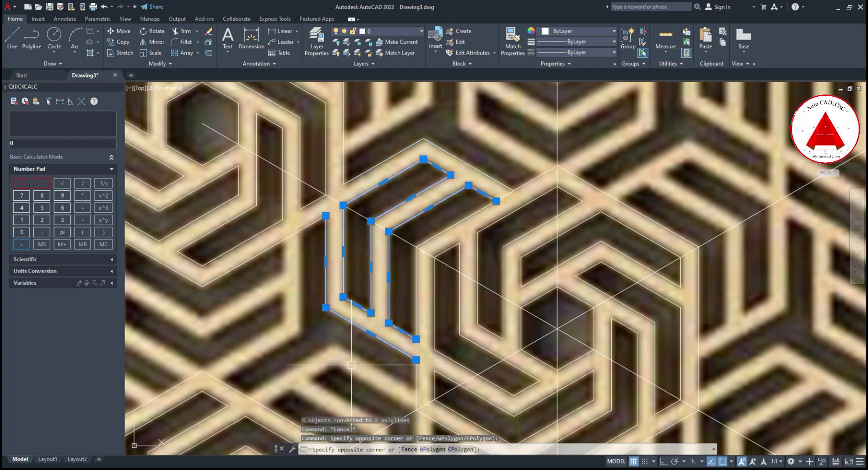
Start a polar array of the strand, then cancel it and pan to the pinwheel centre.
scroll(312, 287, down, 4)
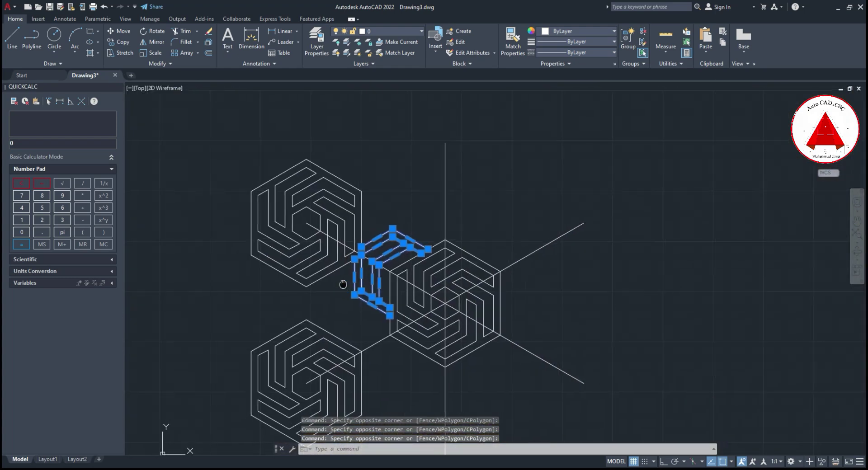
key(Return)
text(PO)
key(Return)
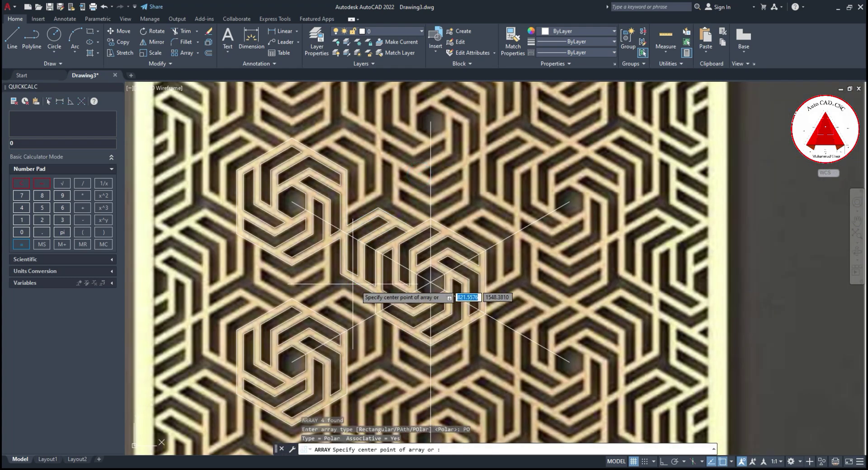
scroll(407, 285, up, 2)
key(Escape)
key(Escape)
middle_drag(373, 185, 386, 236)
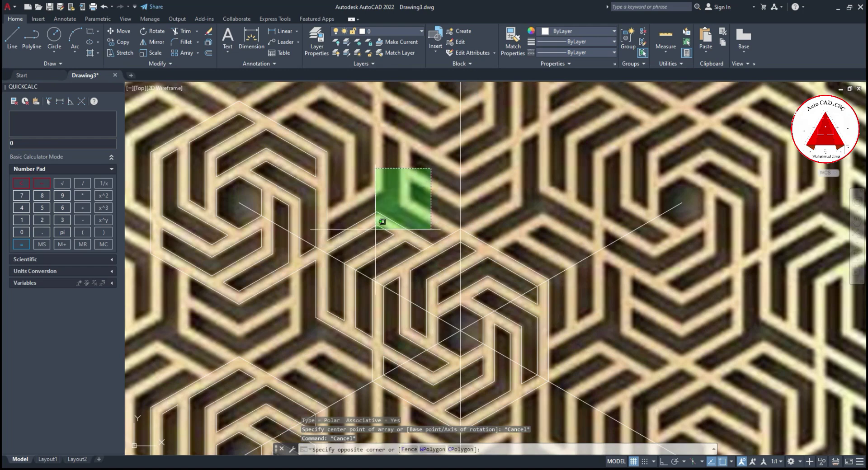
key(Escape)
scroll(382, 222, up, 2)
Select all lines of the new strand piece and set their colour to Red.
click(393, 181)
click(375, 252)
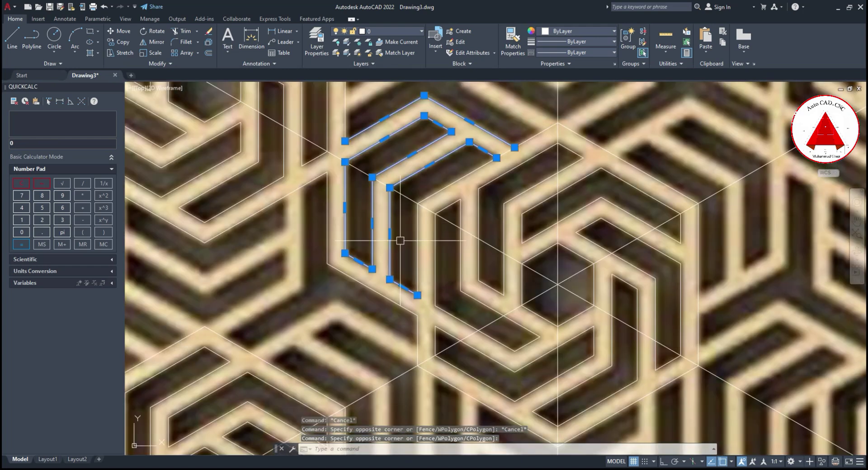
click(402, 233)
click(320, 306)
click(548, 30)
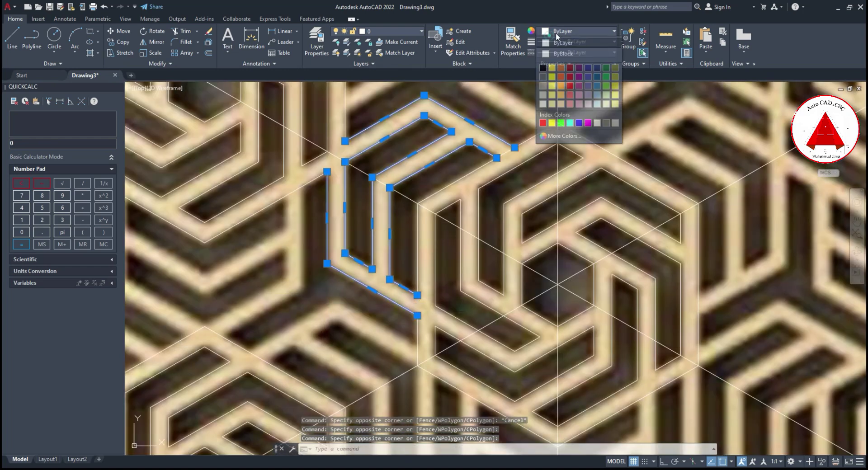
click(543, 123)
Select the outlines of the hexagon arm piece.
key(Escape)
middle_drag(452, 90, 447, 109)
click(455, 106)
click(394, 254)
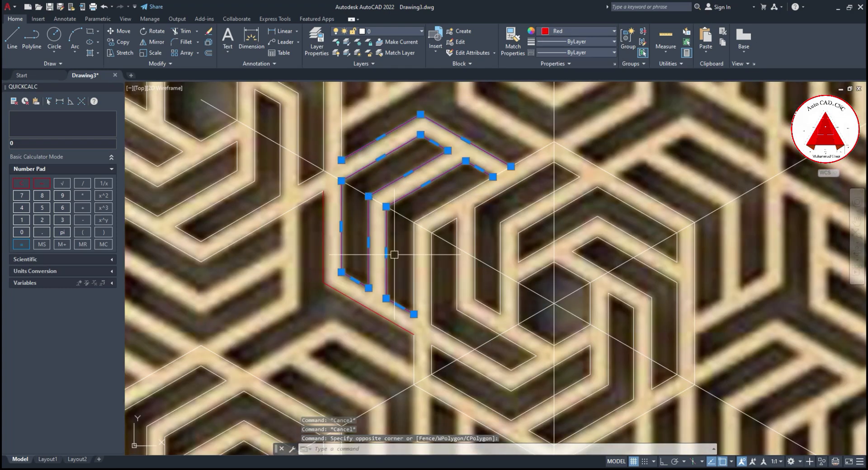
click(305, 316)
Polar-array the arm piece as 3 items around the hexagon centre.
scroll(346, 203, down, 3)
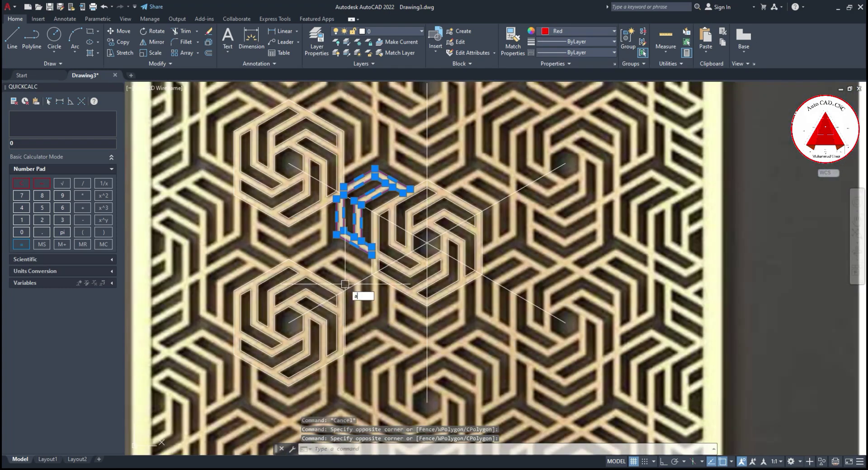
text(r)
key(Return)
click(369, 325)
scroll(423, 247, up, 3)
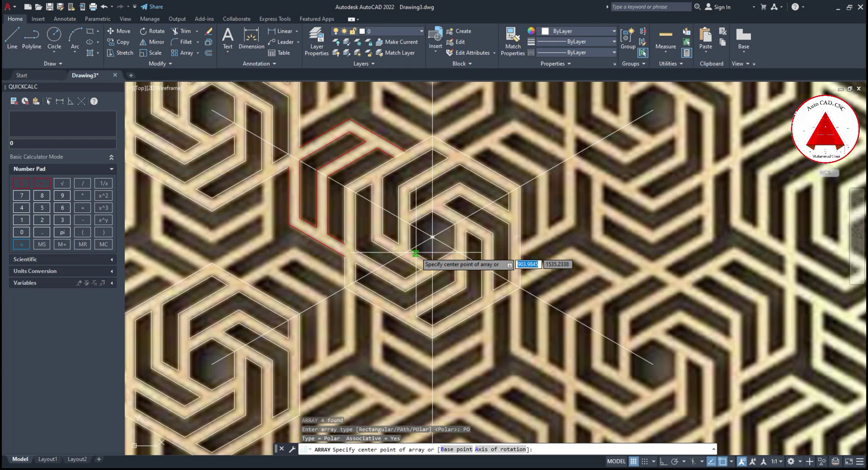
click(432, 237)
text(i)
key(Return)
text(3)
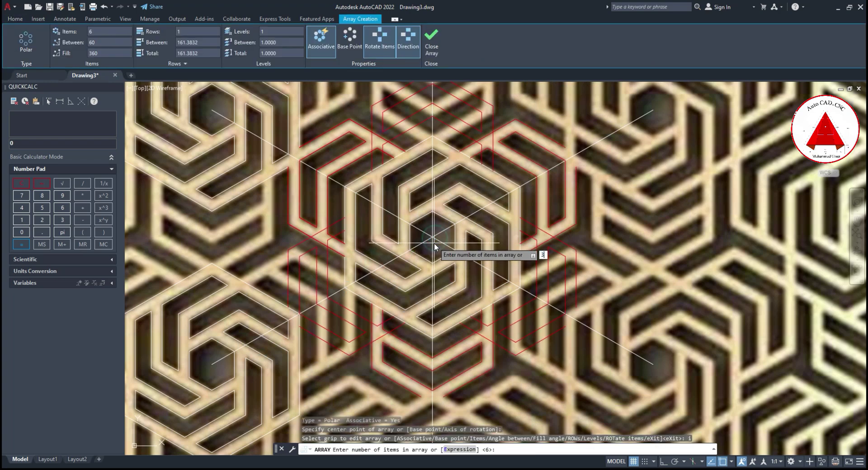
key(Return)
key(Escape)
Explode the three-piece array into separate lines and select the lower red chevron.
click(512, 170)
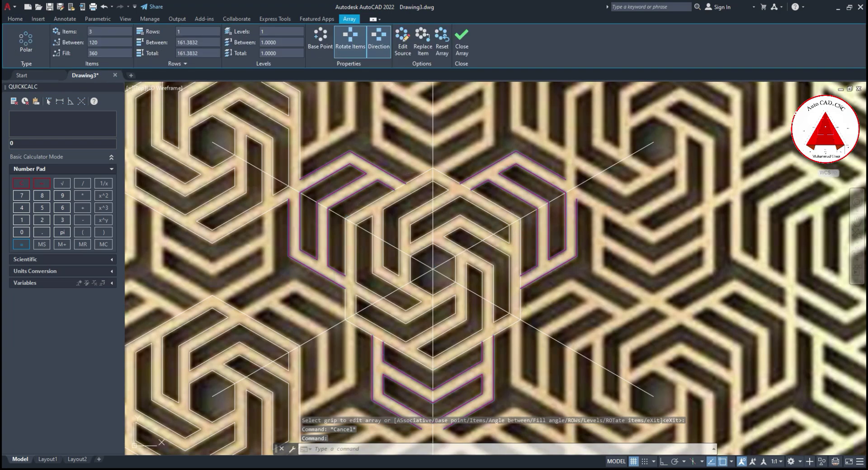
text(x)
key(Return)
key(Escape)
scroll(531, 381, up, 3)
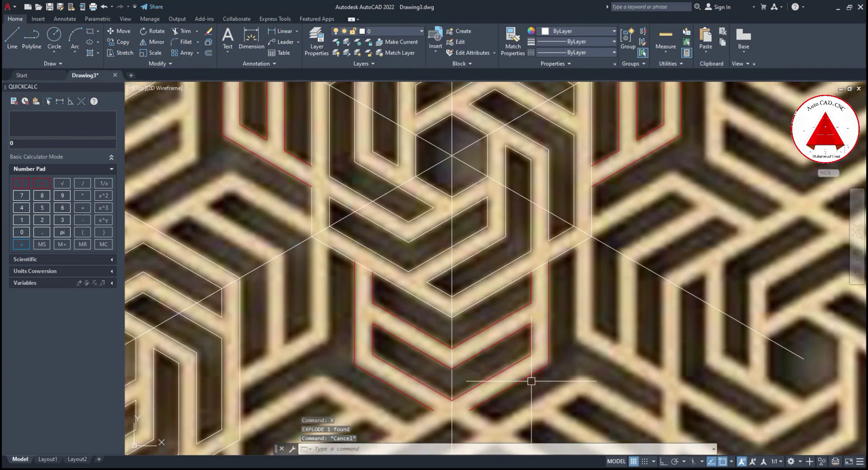
middle_drag(531, 381, 525, 360)
click(552, 291)
click(470, 368)
Copy the red chevron to the matching spot in the upper-left hexagon.
click(561, 337)
click(330, 349)
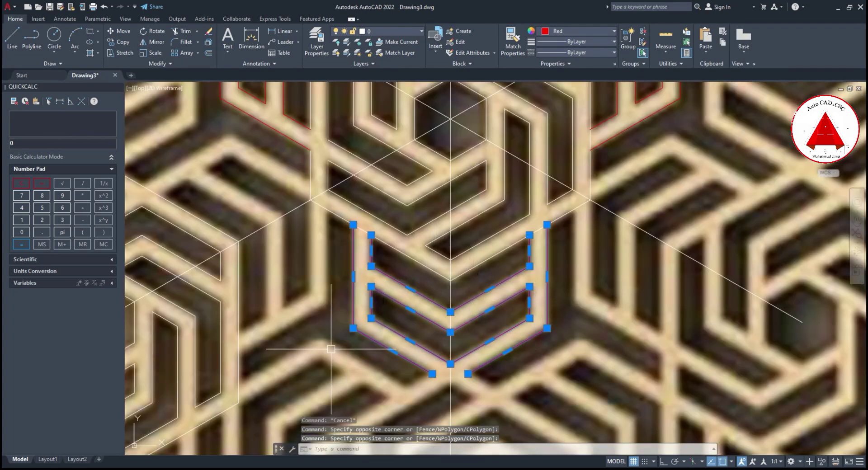
text(co)
key(Return)
click(450, 267)
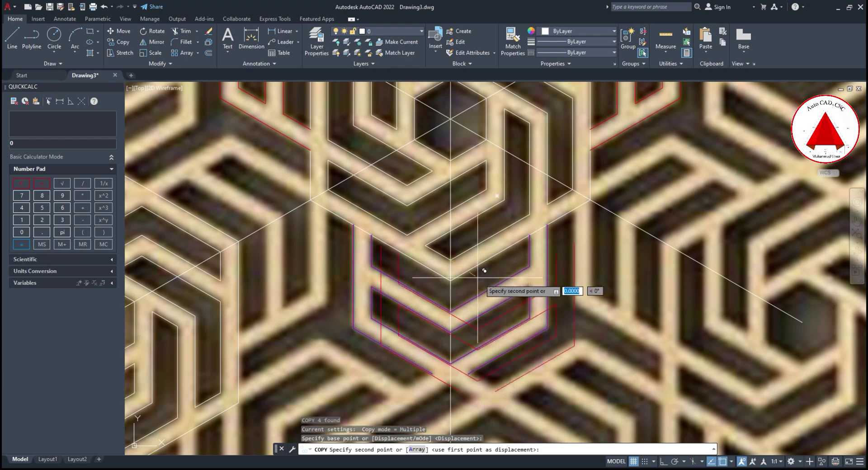
middle_drag(183, 186, 346, 287)
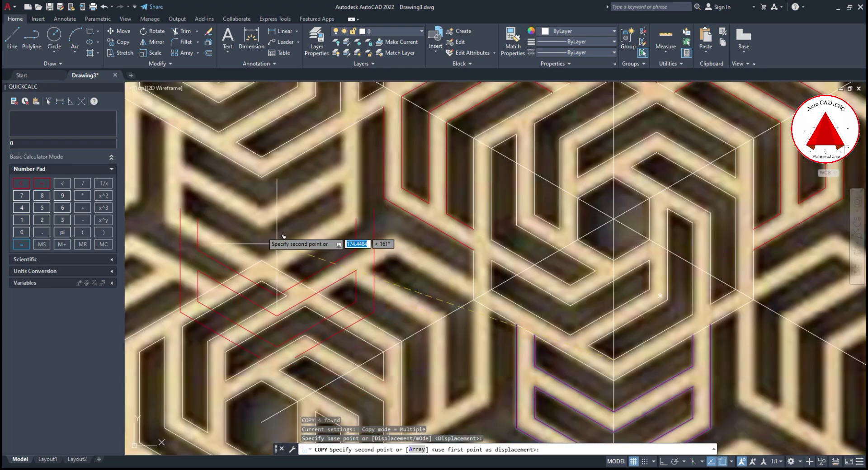
click(261, 157)
scroll(368, 241, down, 3)
key(Escape)
key(Escape)
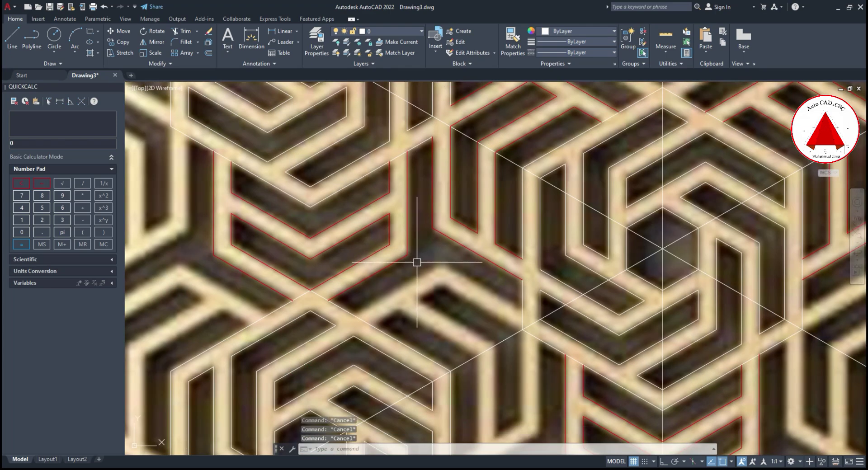
Polar-array the copied chevron as 3 items around the upper-left hexagon's centre.
click(416, 257)
click(205, 210)
mouse_move(494, 235)
middle_down()
mouse_move(404, 218)
mouse_move(421, 286)
middle_up()
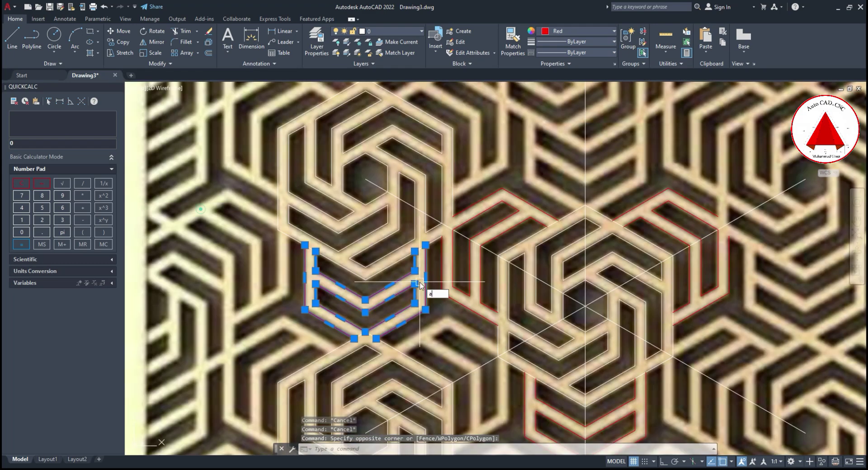
text(r)
key(Return)
click(450, 323)
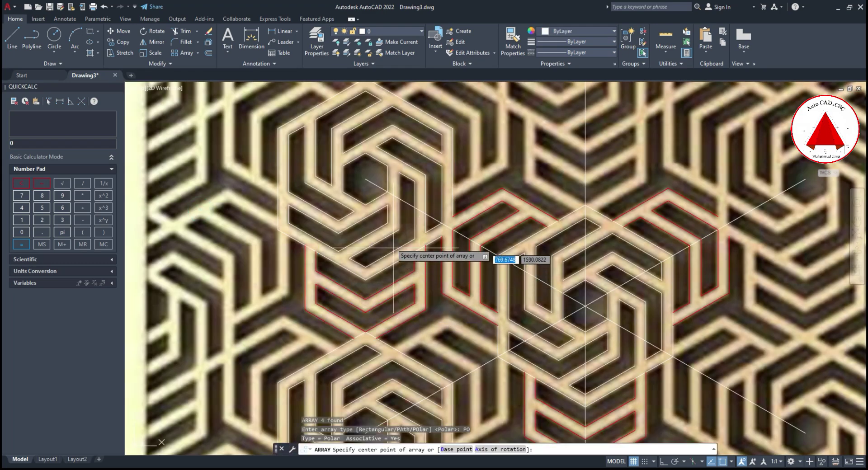
click(365, 180)
middle_drag(428, 167, 428, 219)
text(i)
key(Return)
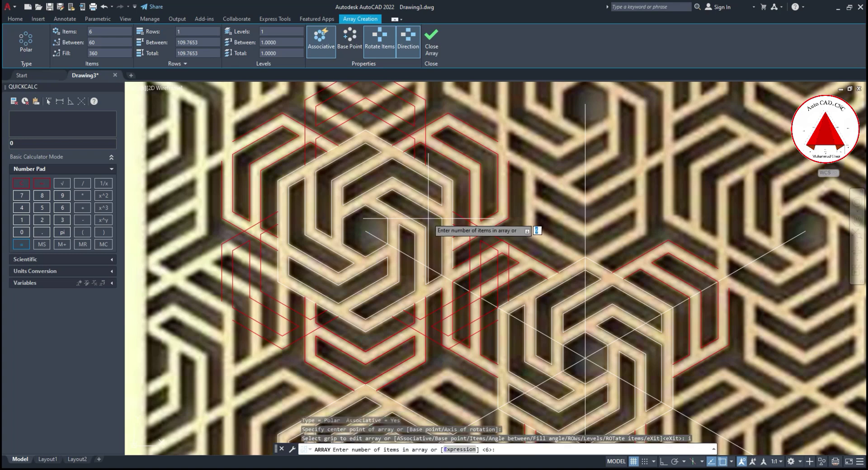
key(Return)
key(Escape)
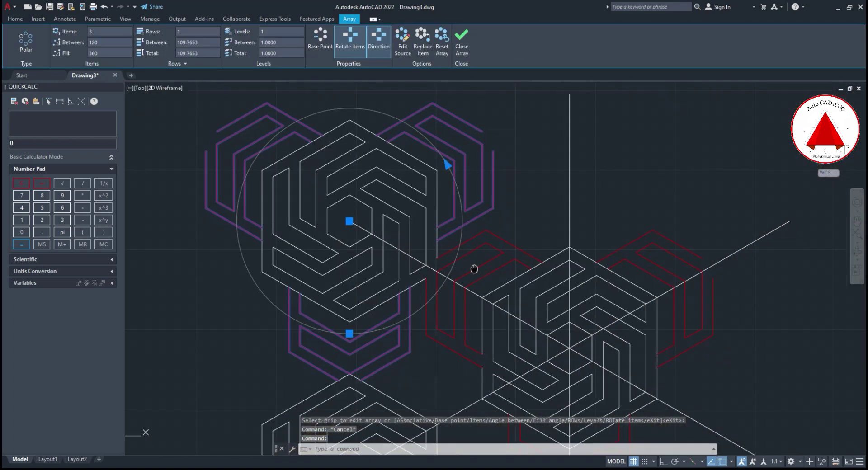
text(x)
Explode the array into separate lines and select the left chevron.
key(Return)
key(Escape)
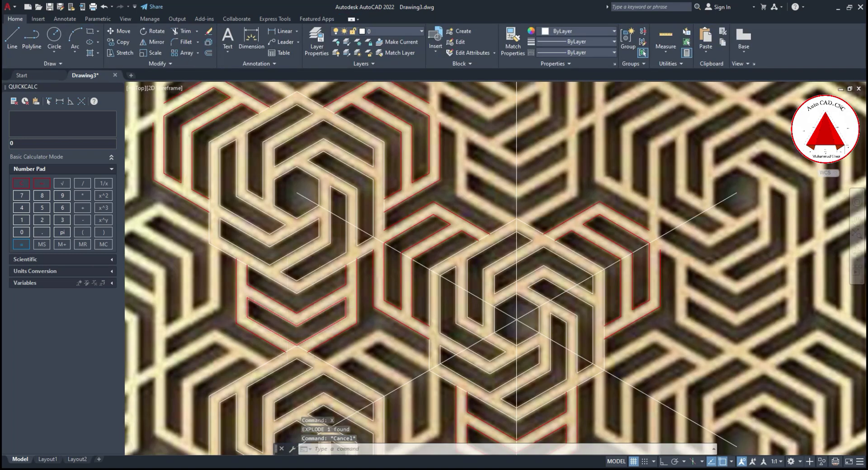
scroll(324, 331, up, 2)
click(364, 345)
click(207, 271)
text(co)
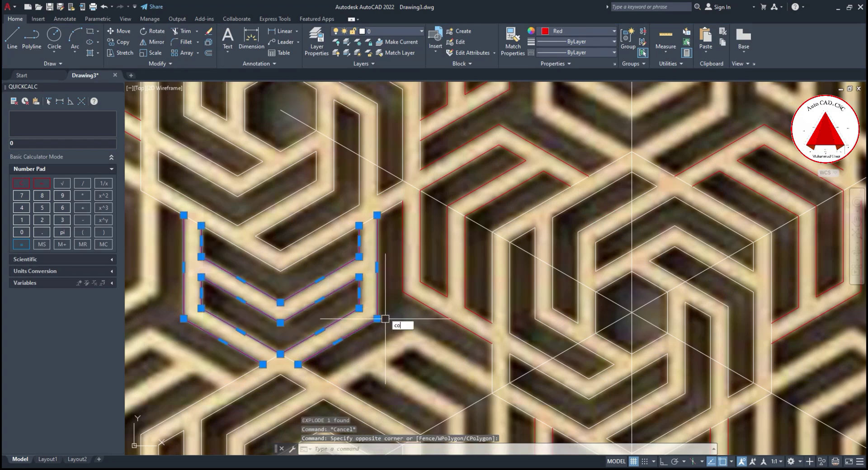
Copy the selected chevron to its next position in the lattice.
key(Return)
click(280, 374)
scroll(280, 374, down, 2)
scroll(441, 341, up, 2)
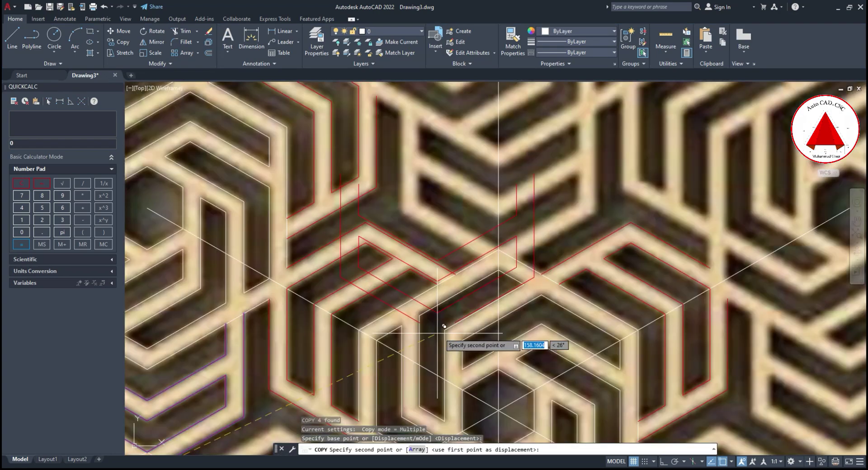
click(498, 270)
key(Escape)
key(Escape)
scroll(548, 267, down, 2)
scroll(549, 266, up, 2)
Select the copied chevron and try JOIN on its lines, then cancel.
click(561, 298)
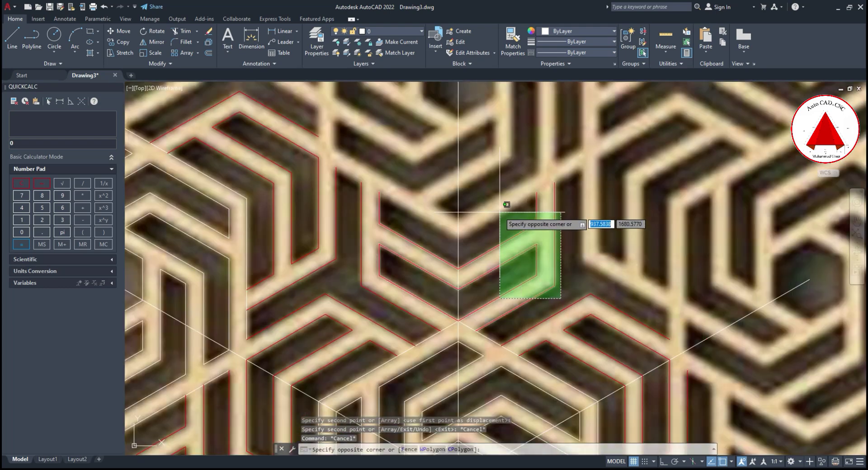
click(500, 213)
click(410, 244)
click(375, 240)
scroll(552, 283, down, 3)
scroll(552, 284, up, 2)
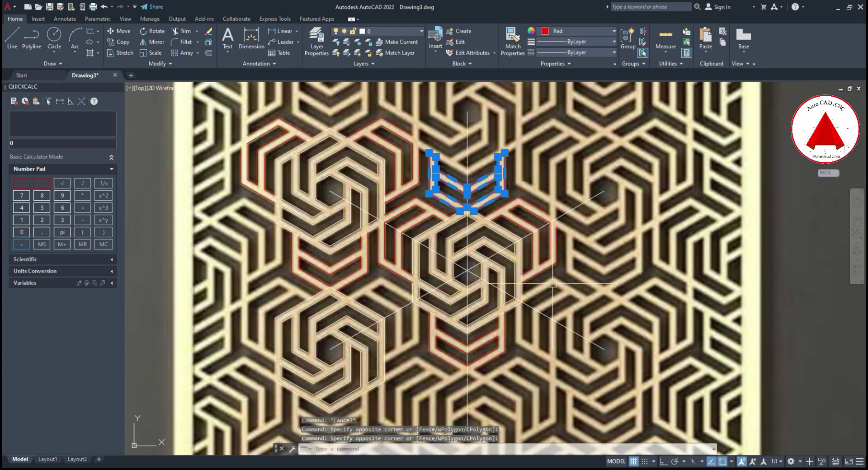
text(j)
key(Return)
key(Escape)
scroll(558, 295, up, 2)
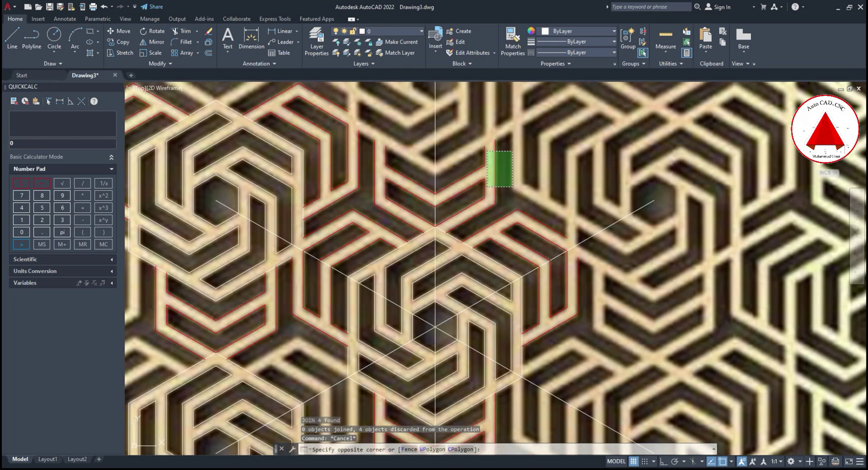
Reselect the lines of the V-shaped chevron.
click(479, 210)
key(Escape)
click(409, 156)
click(377, 199)
click(511, 158)
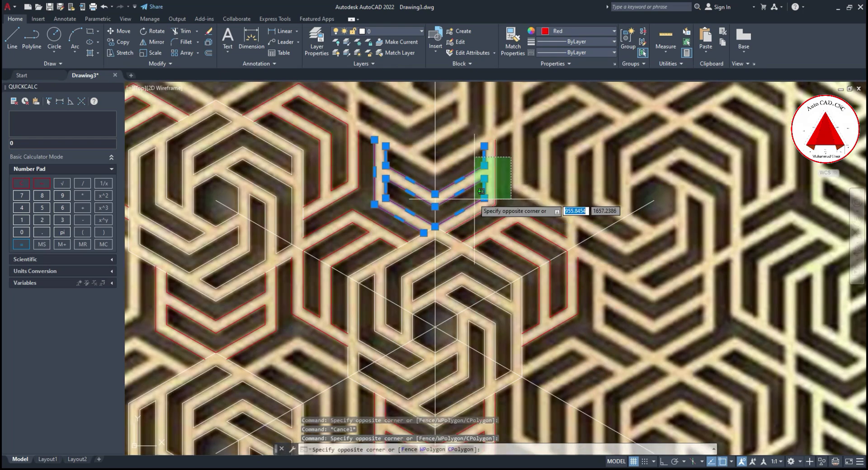
click(481, 192)
scroll(522, 192, up, 1)
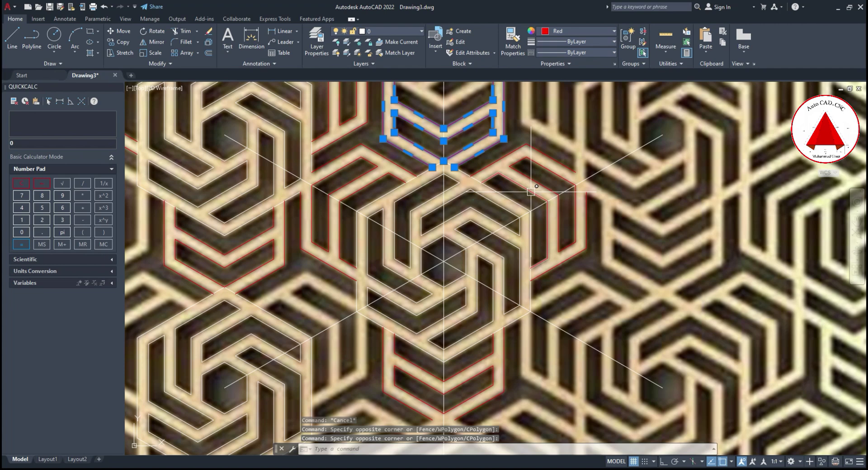
Polar-array the chevron as 3 items around the central hexagon's centre.
text(ar)
key(Return)
click(556, 237)
middle_drag(460, 281, 475, 224)
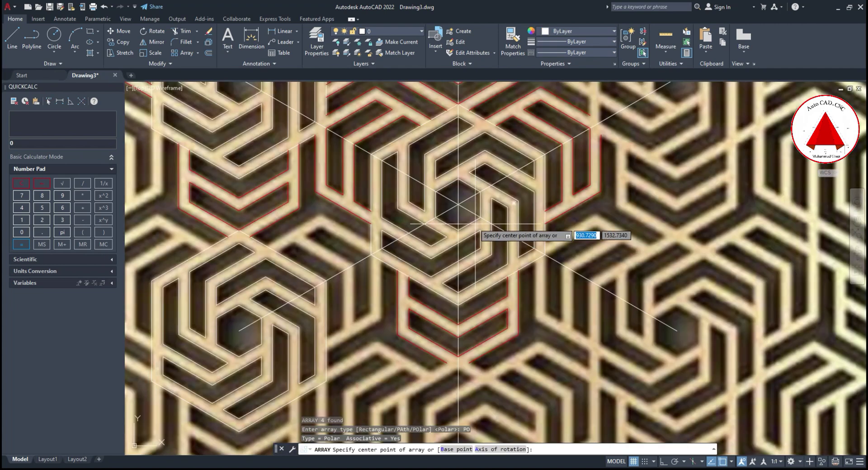
click(458, 205)
text(i)
key(Return)
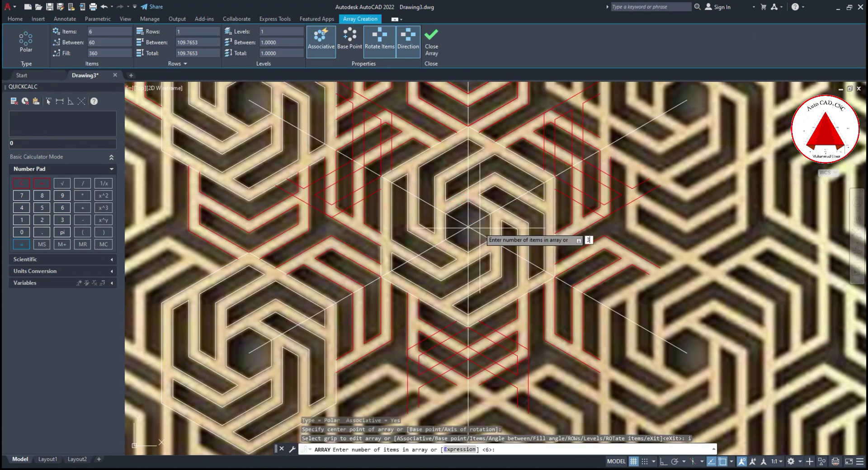
key(Return)
key(Escape)
Explode the array into separate lines and select the next arm piece.
scroll(465, 250, down, 3)
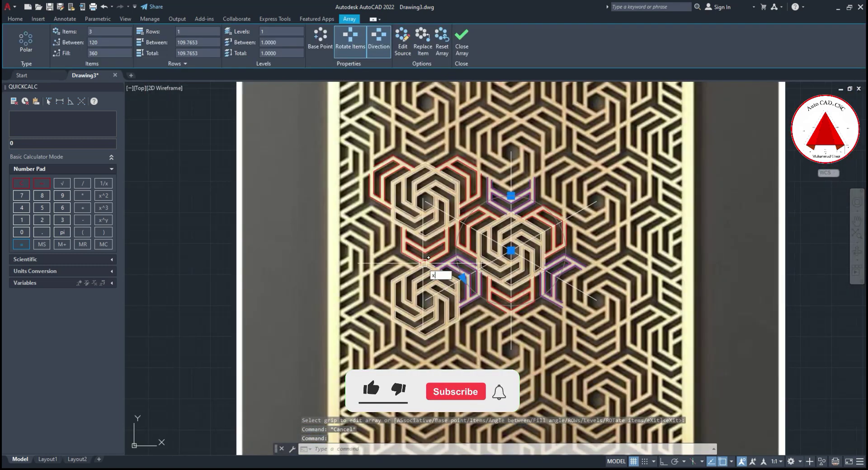
key(Return)
key(Escape)
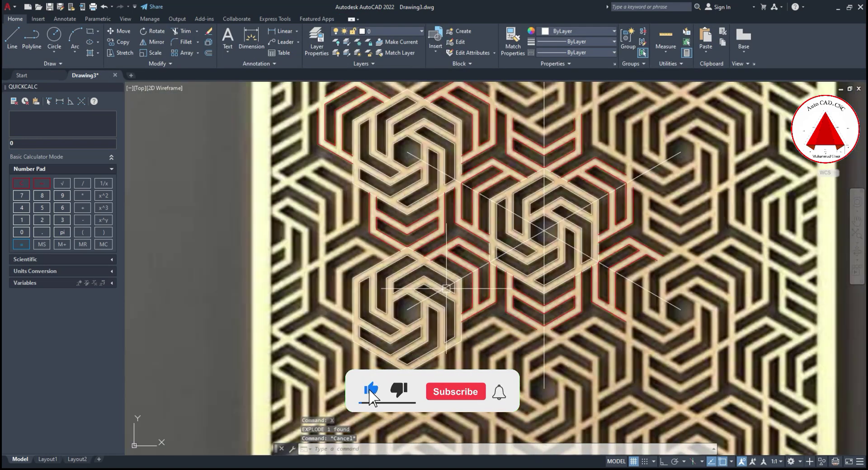
middle_drag(425, 262, 468, 286)
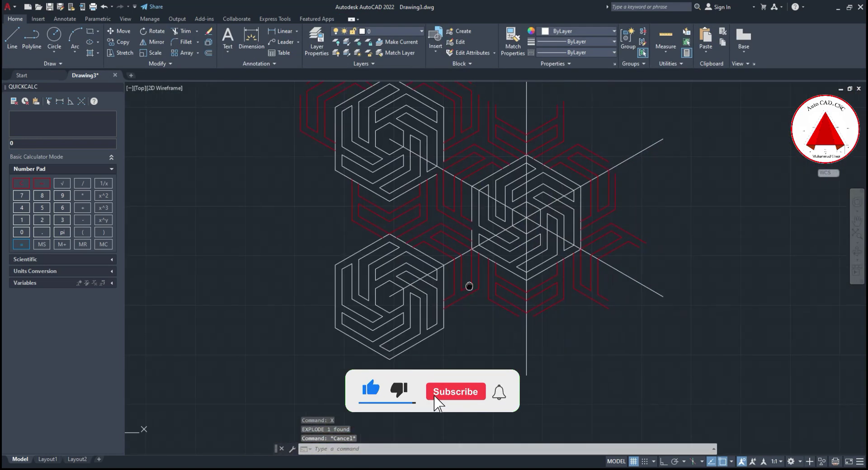
click(459, 242)
click(425, 217)
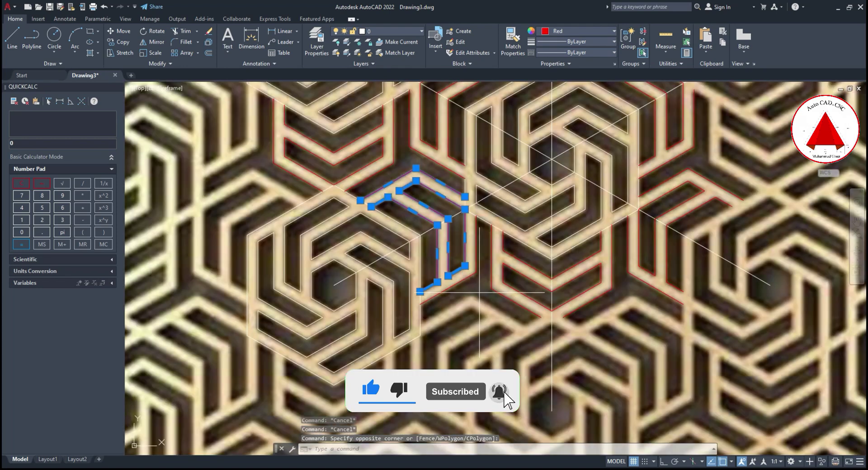
Start a polar array of the arm piece around the hexagon centre and choose the Items option.
middle_drag(441, 297, 493, 268)
text(ar)
key(Return)
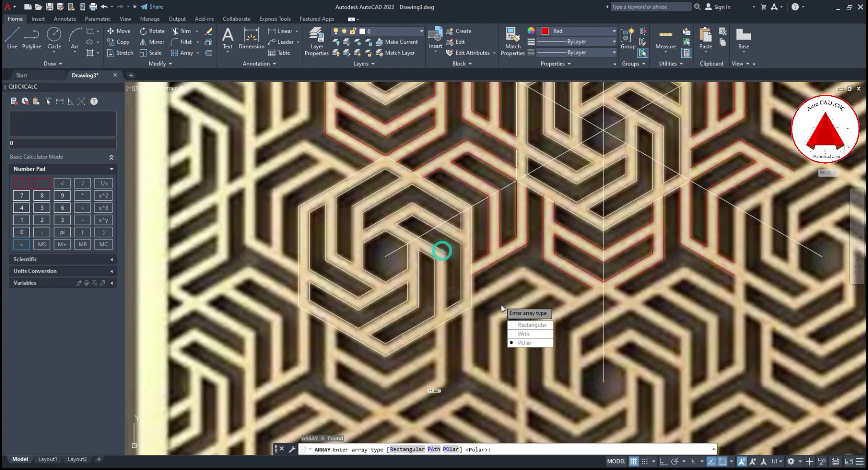
click(524, 342)
click(385, 257)
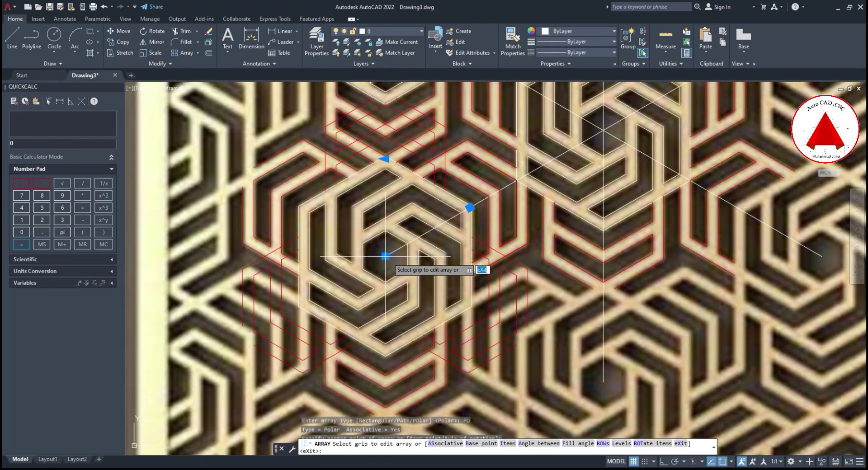
text(i)
key(Return)
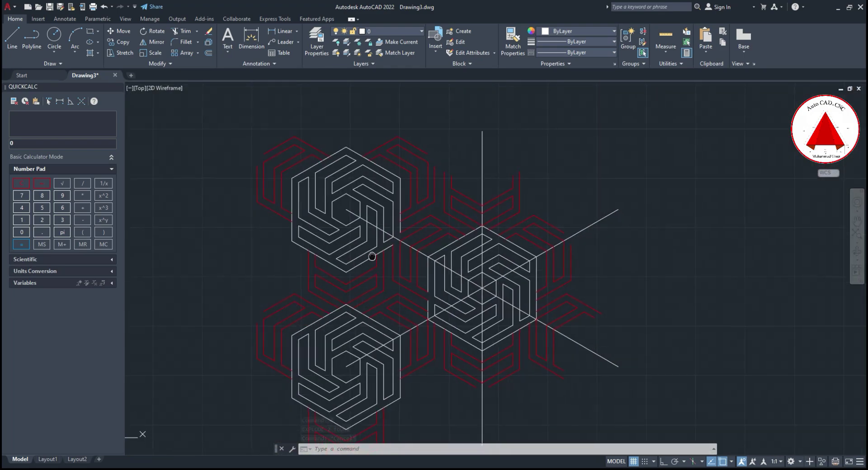
Select one strand's red outline pieces with a crossing window.
middle_drag(298, 257, 376, 254)
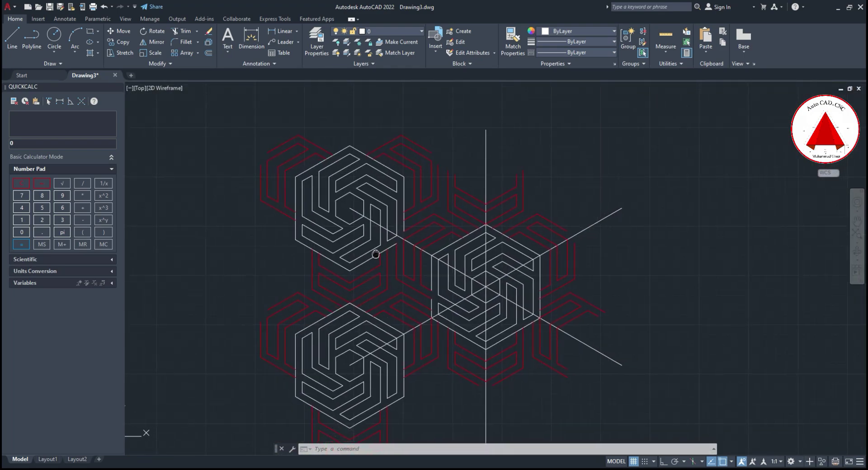
scroll(410, 355, up, 4)
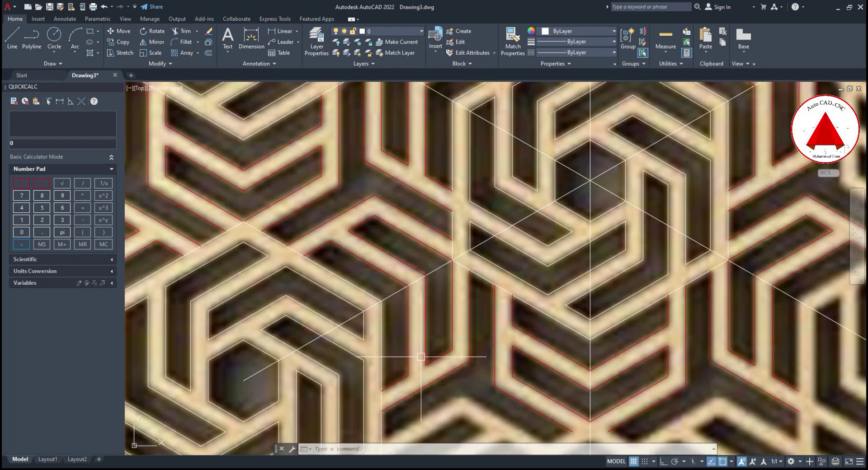
click(464, 389)
click(399, 329)
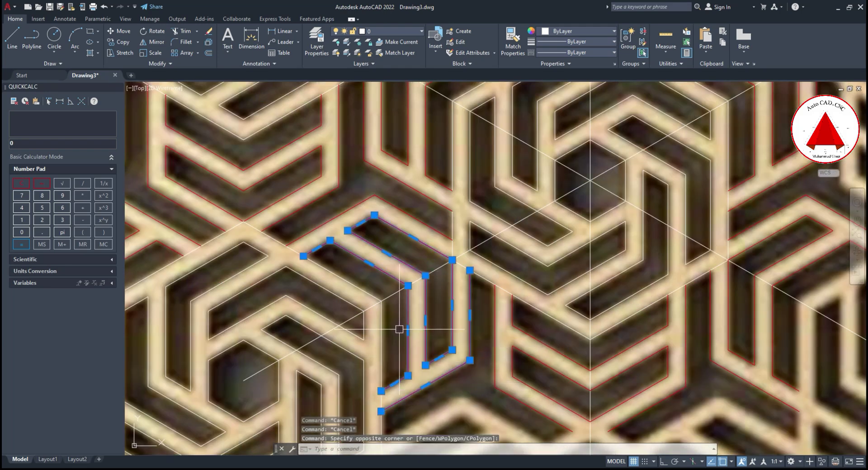
Copy the four red outline pieces into the neighbouring hexagon, then pan left to it.
click(376, 203)
text(co)
key(Return)
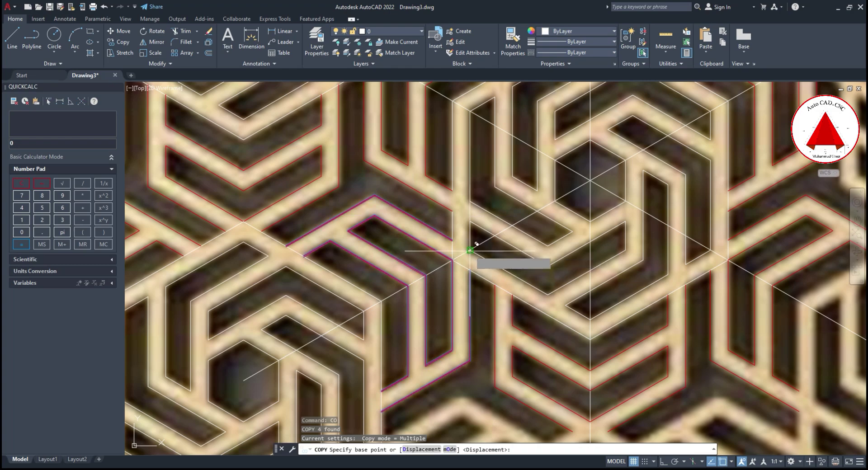
click(470, 250)
scroll(340, 232, up, 2)
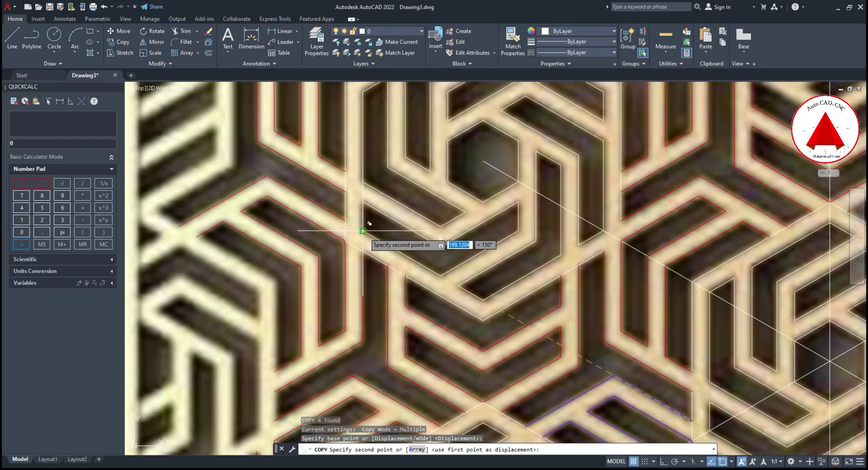
scroll(362, 230, down, 4)
key(Escape)
mouse_move(580, 244)
middle_down()
mouse_move(494, 240)
mouse_move(468, 188)
middle_up()
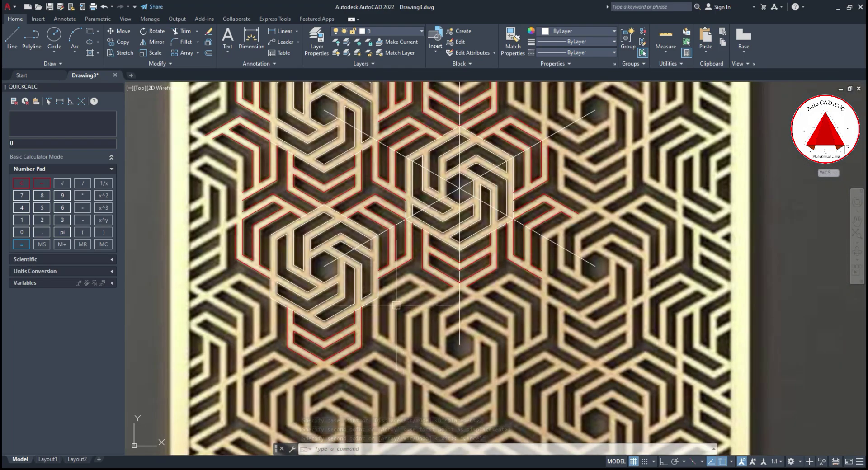
scroll(389, 294, up, 2)
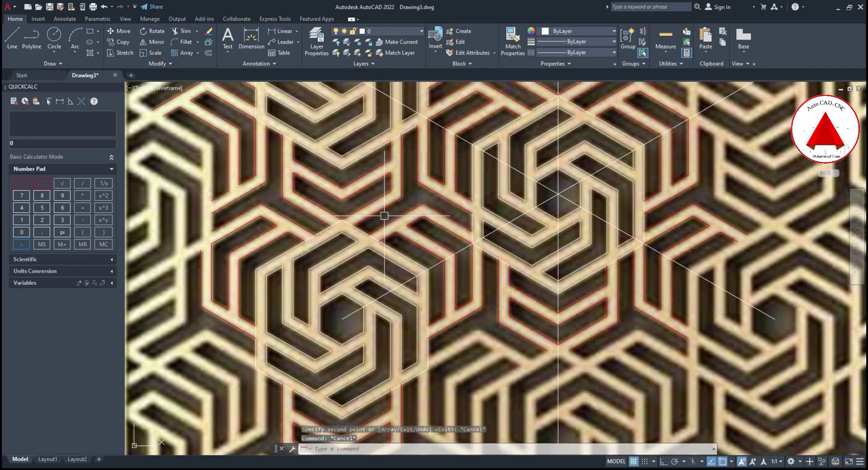
Polar-array the red connector pieces as 3 items around the hexagon centre.
click(454, 198)
click(310, 185)
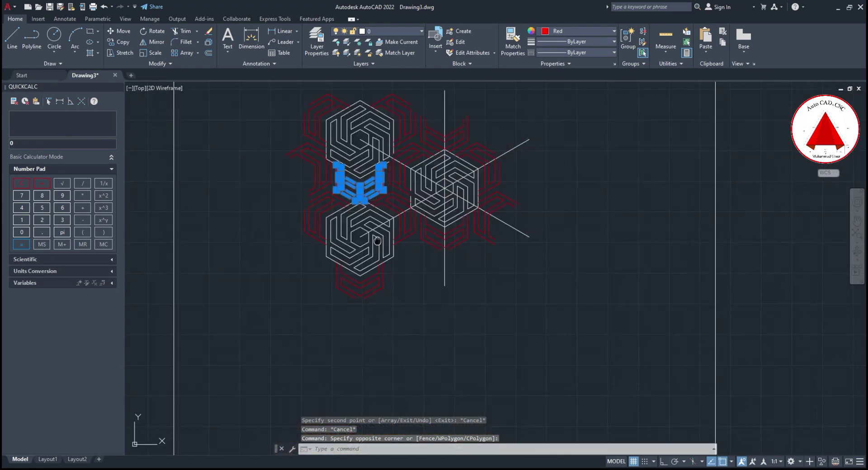
text(ar)
key(Return)
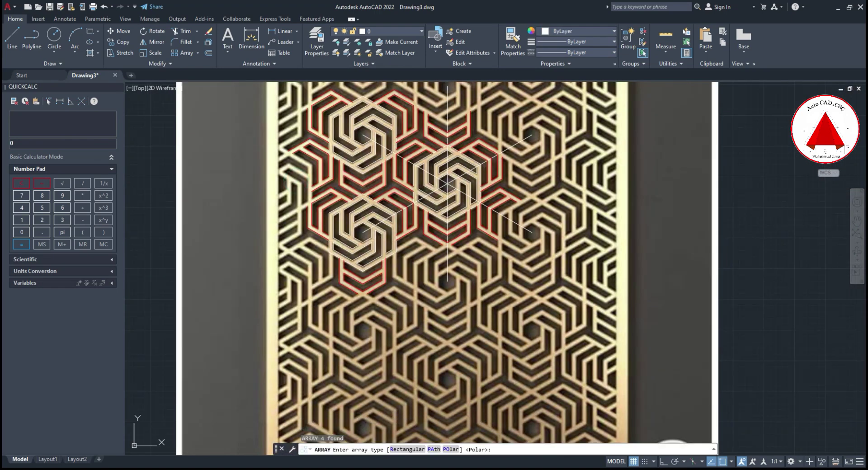
text(PO)
key(Return)
scroll(361, 240, up, 2)
click(361, 241)
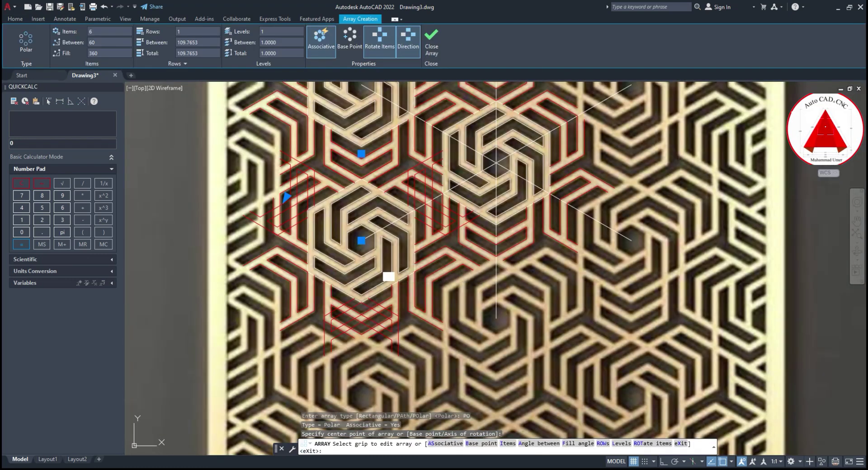
text(i)
key(Return)
text(3)
key(Return)
key(Escape)
Explode the connector array into separate lines.
middle_drag(423, 220, 423, 271)
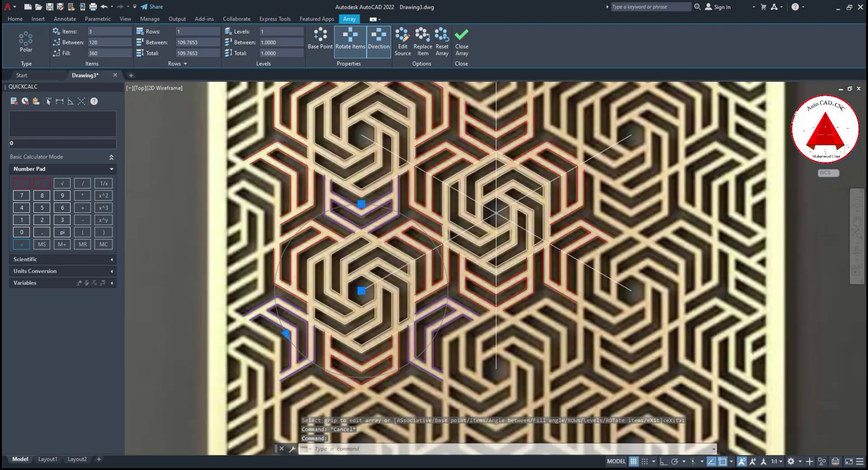
text(x)
key(Return)
key(Escape)
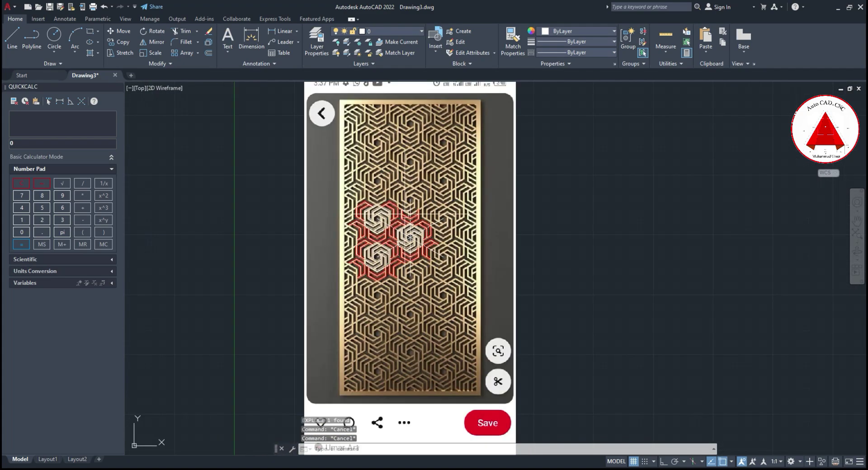
Begin selecting the three-hexagon cluster, then cancel the accidental construction-line selection and any leftover command.
click(254, 166)
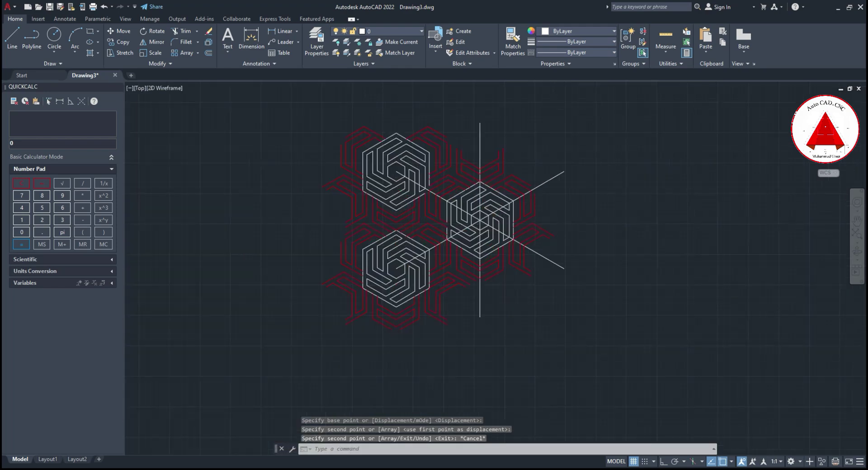
scroll(452, 246, up, 3)
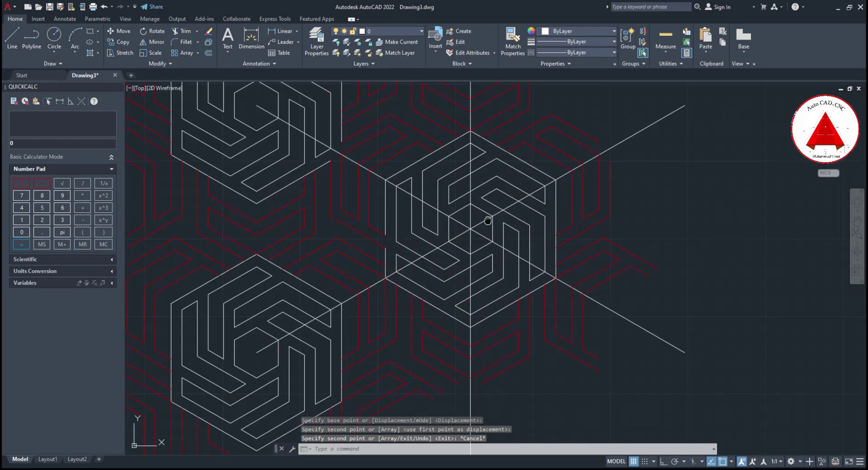
scroll(452, 246, down, 2)
scroll(453, 246, up, 5)
click(535, 246)
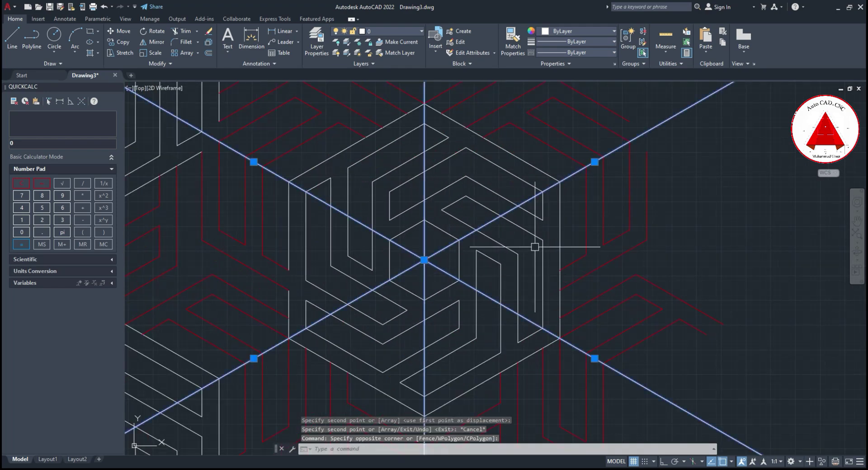
scroll(459, 251, down, 3)
scroll(538, 258, down, 1)
scroll(450, 215, down, 1)
key(Escape)
scroll(450, 215, down, 3)
key(Escape)
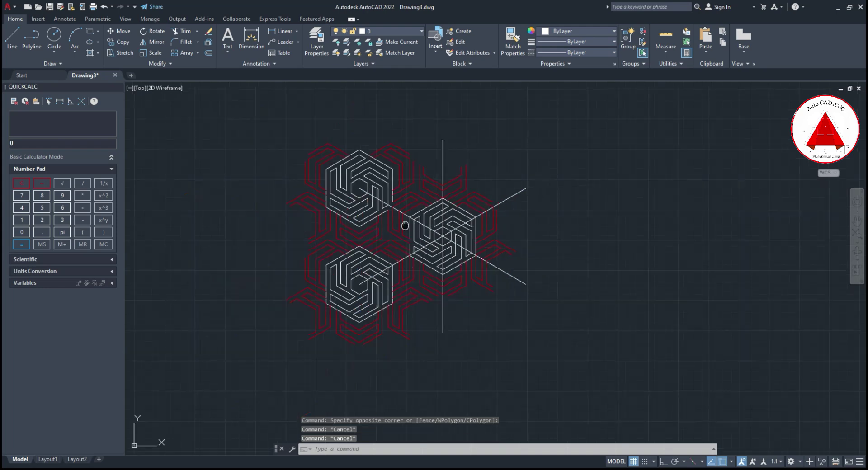
scroll(464, 194, up, 1)
scroll(401, 147, up, 6)
key(Escape)
Trim the short overhanging line ends at the first white hexagon seams with TR.
text(tr)
key(Return)
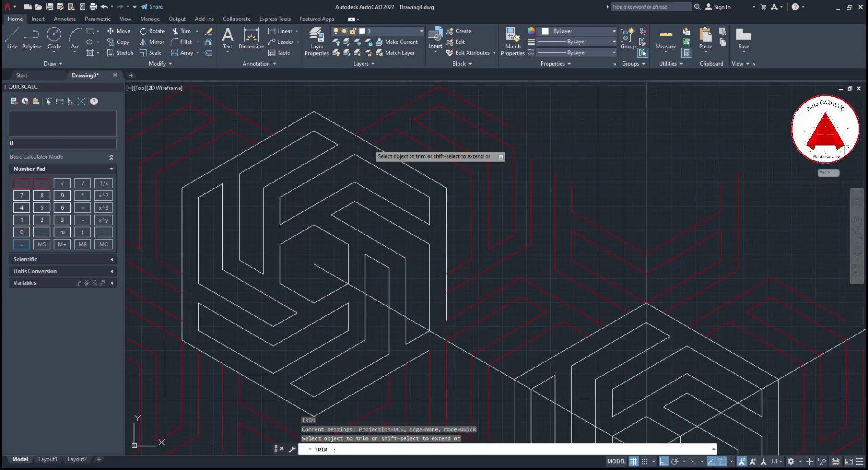
click(326, 138)
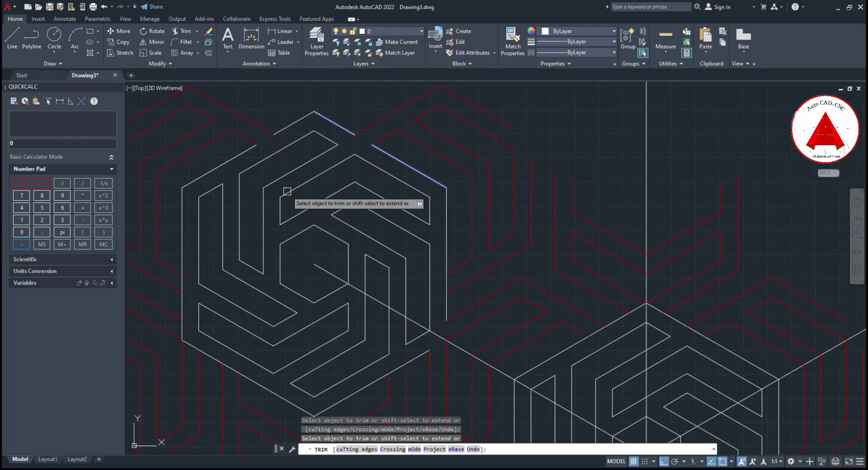
scroll(287, 192, down, 3)
scroll(253, 229, up, 3)
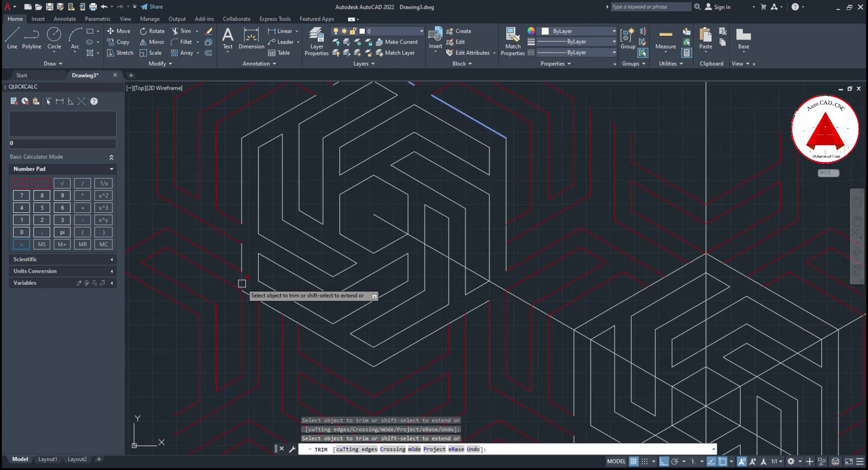
scroll(389, 333, up, 2)
scroll(292, 294, down, 2)
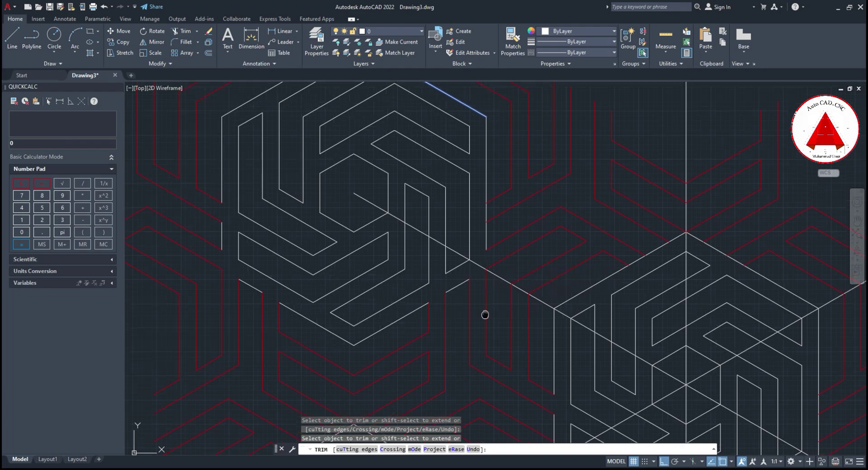
middle_drag(482, 205, 489, 303)
scroll(404, 164, down, 3)
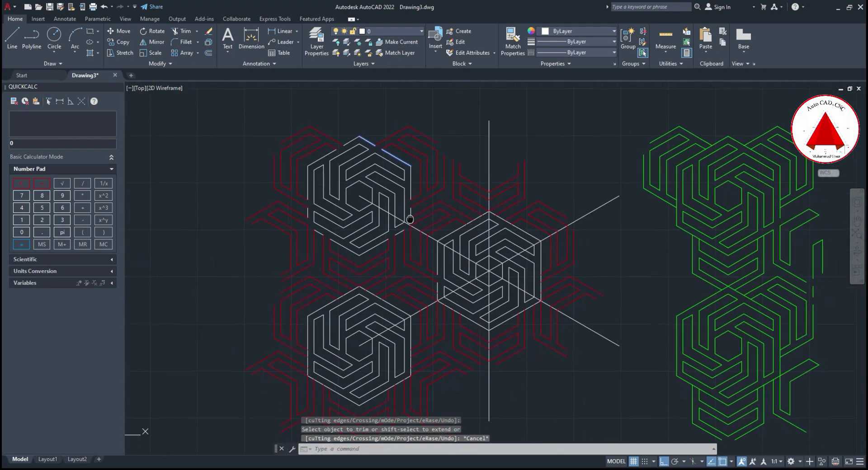
scroll(494, 242, up, 2)
scroll(423, 188, up, 1)
scroll(413, 181, up, 1)
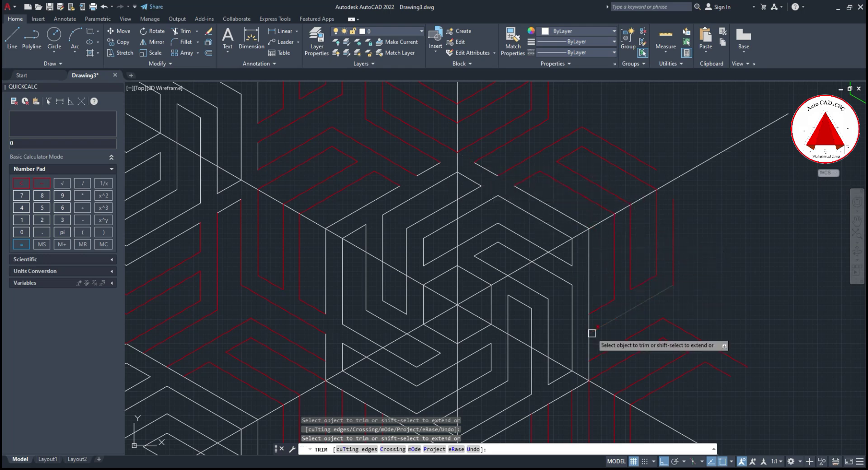
scroll(618, 273, down, 2)
scroll(618, 272, up, 2)
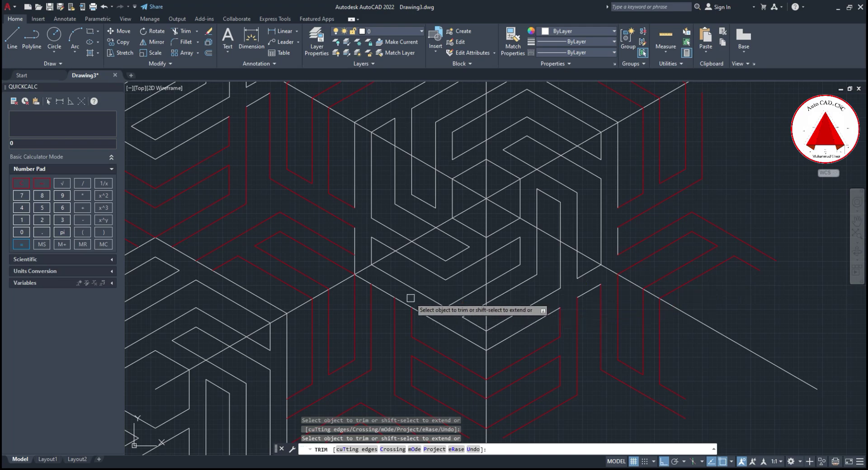
scroll(366, 192, down, 1)
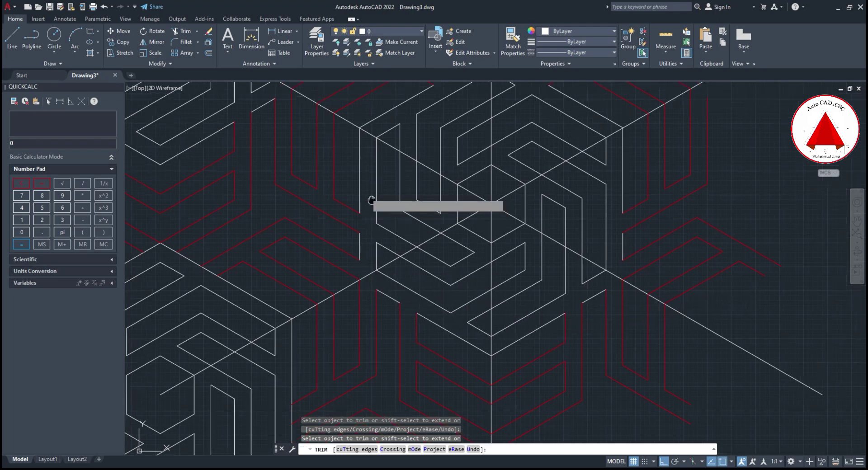
scroll(366, 192, down, 1)
scroll(387, 217, down, 1)
key(Escape)
Restart trimming and clean up the lower hexagon's seam.
scroll(387, 190, up, 2)
key(Return)
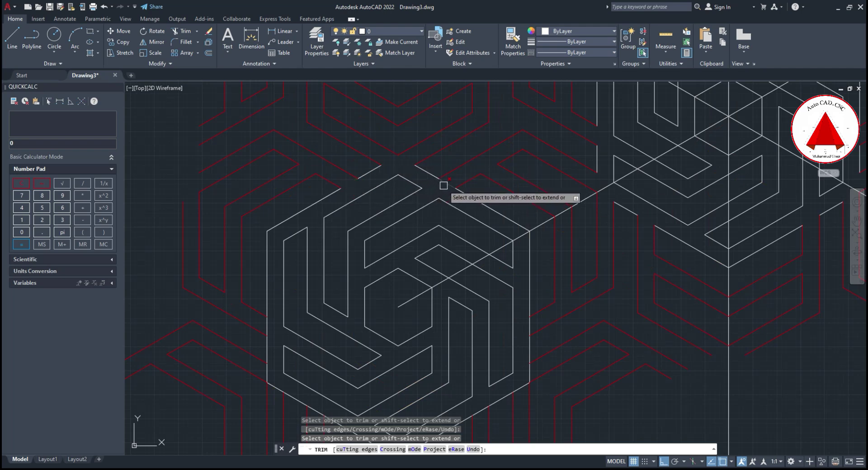
middle_drag(529, 328, 547, 216)
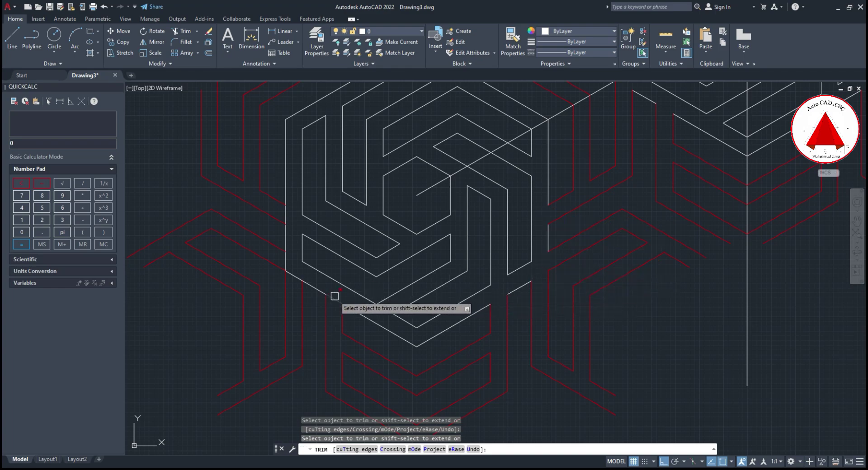
key(Escape)
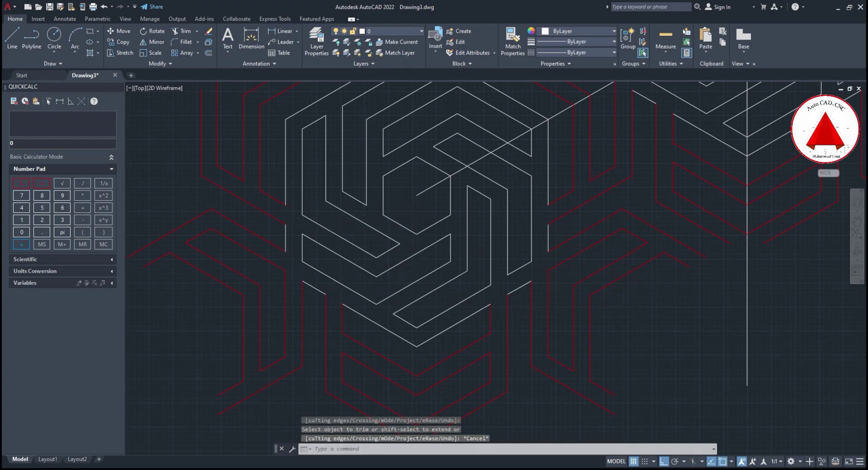
scroll(388, 190, down, 5)
Join the hexagon cluster's line segments into polylines with J.
text(j)
key(Return)
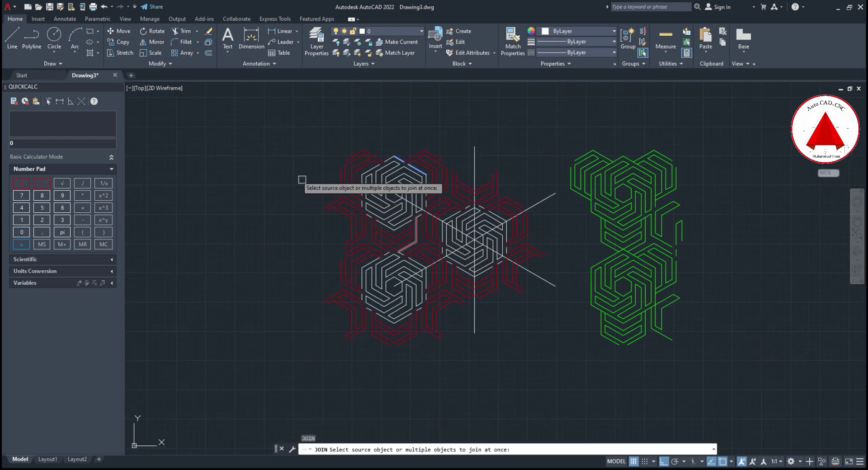
click(260, 119)
click(551, 380)
key(Return)
key(Escape)
Delete the old green pattern copy.
middle_drag(557, 340, 498, 341)
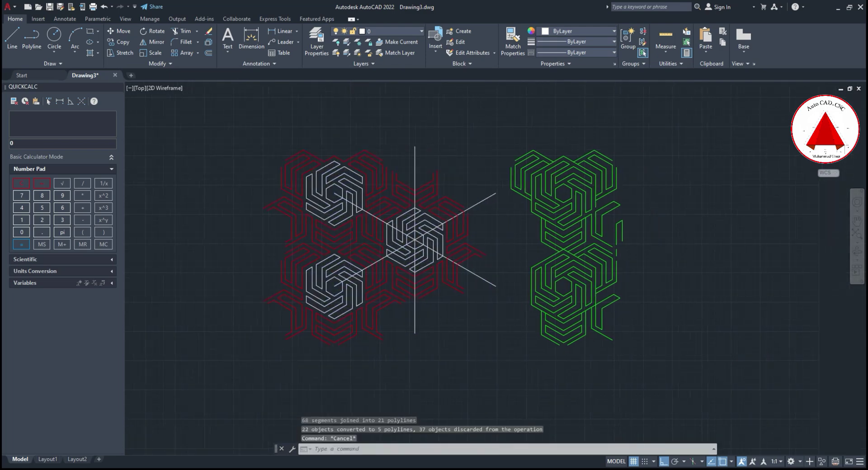
click(676, 127)
click(529, 355)
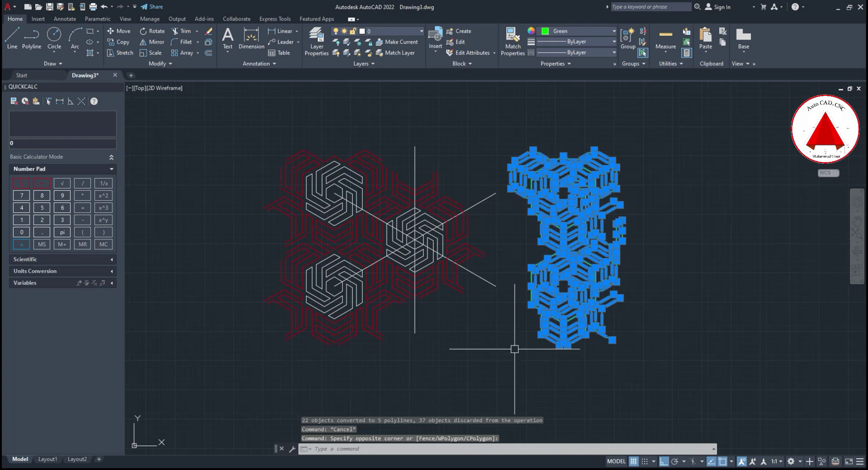
key(Delete)
key(Escape)
Copy the red-and-white pattern with its right-side guide lines to the right.
click(234, 125)
click(489, 380)
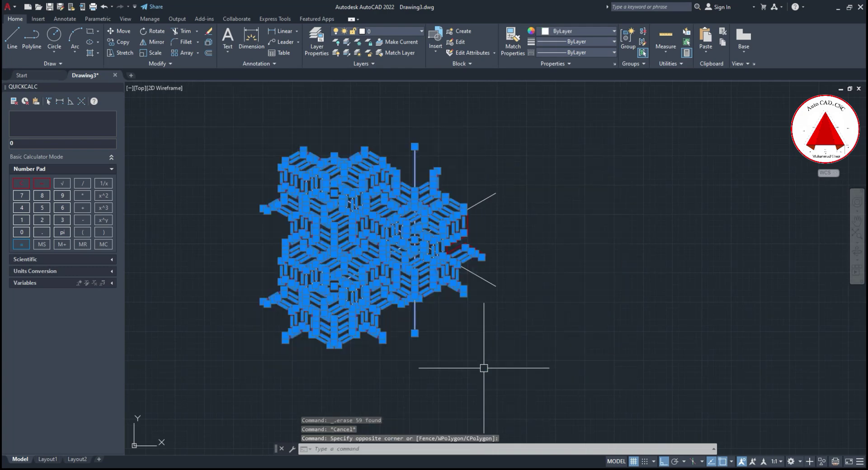
click(380, 120)
click(567, 368)
key(Return)
click(454, 345)
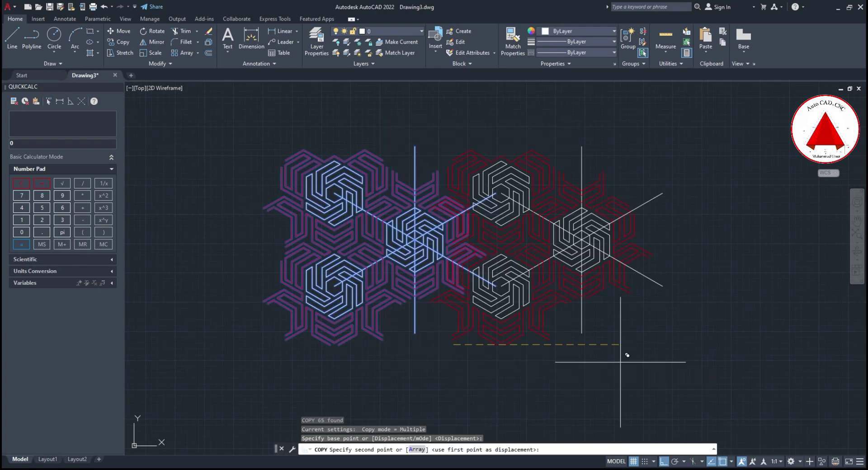
click(710, 345)
key(Escape)
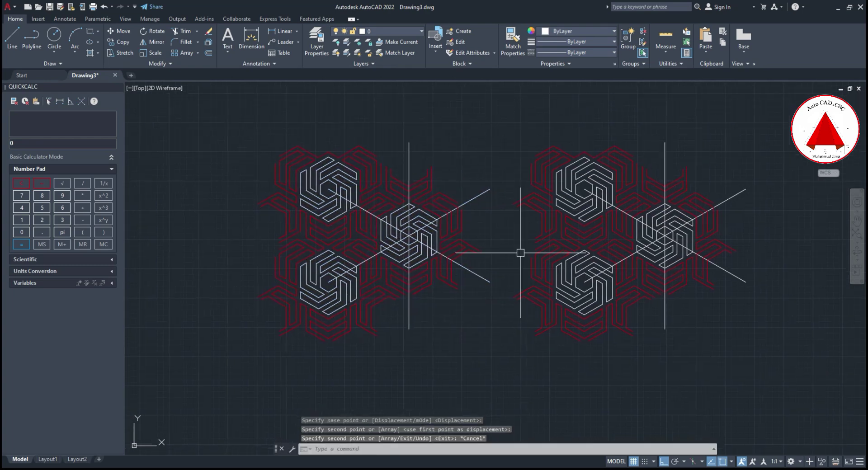
Begin window-selecting the right copy's left-edge pieces.
middle_drag(550, 237, 527, 235)
middle_drag(506, 188, 520, 192)
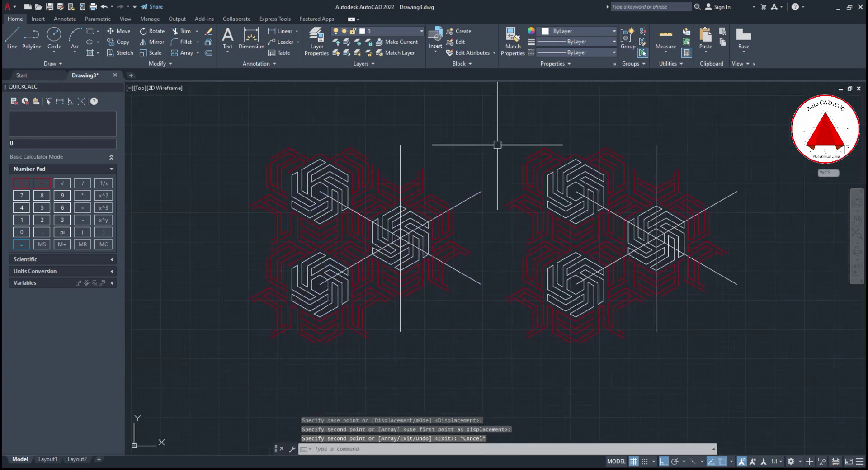
click(490, 128)
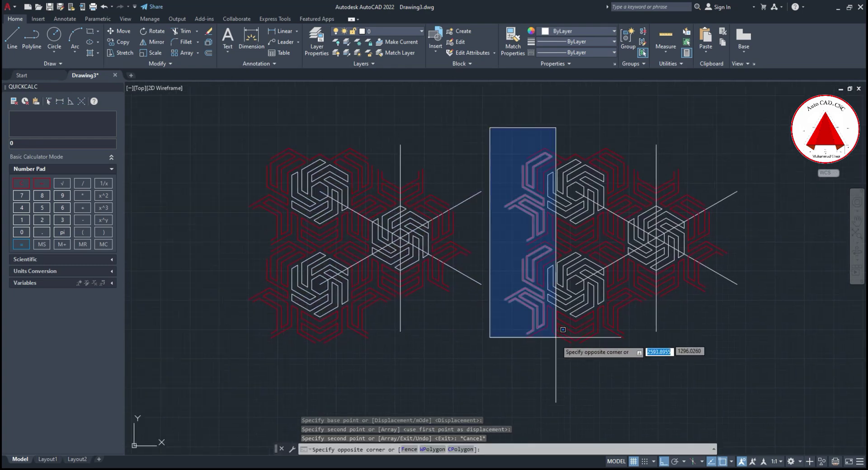
Erase the facing edge pieces: the right copy's left edge and the left pattern's right edge.
click(578, 379)
key(Delete)
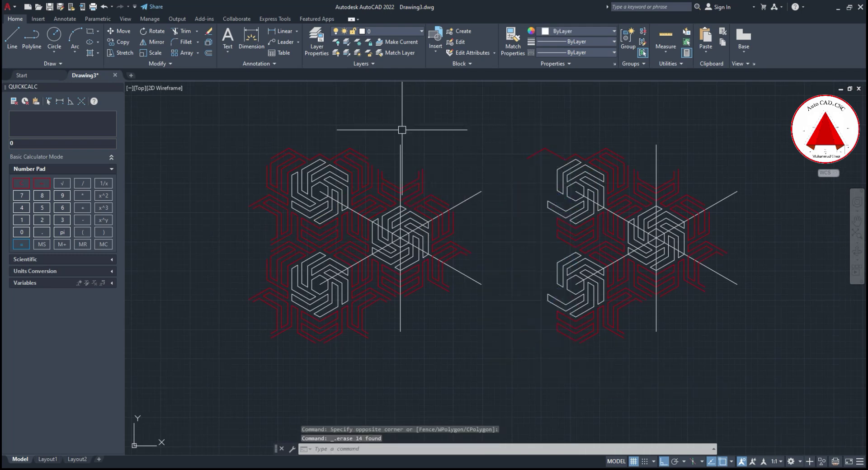
click(401, 124)
click(509, 344)
key(Delete)
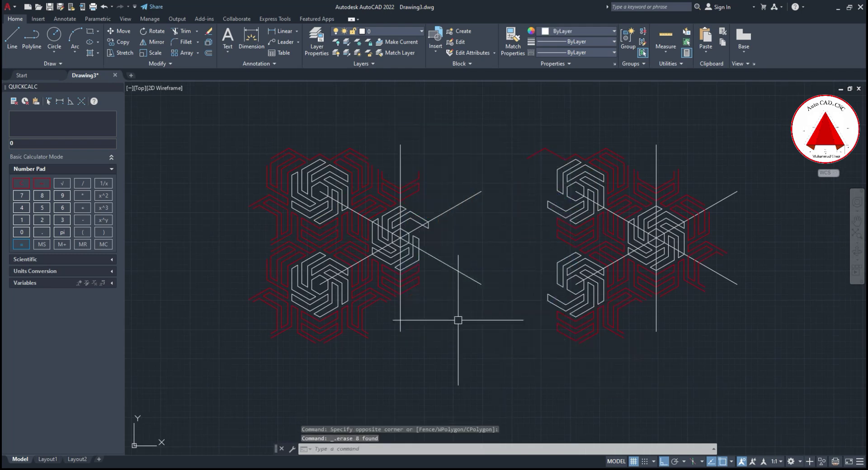
Erase the stray top segment of the right copy.
middle_drag(458, 320, 459, 314)
key(Escape)
click(486, 118)
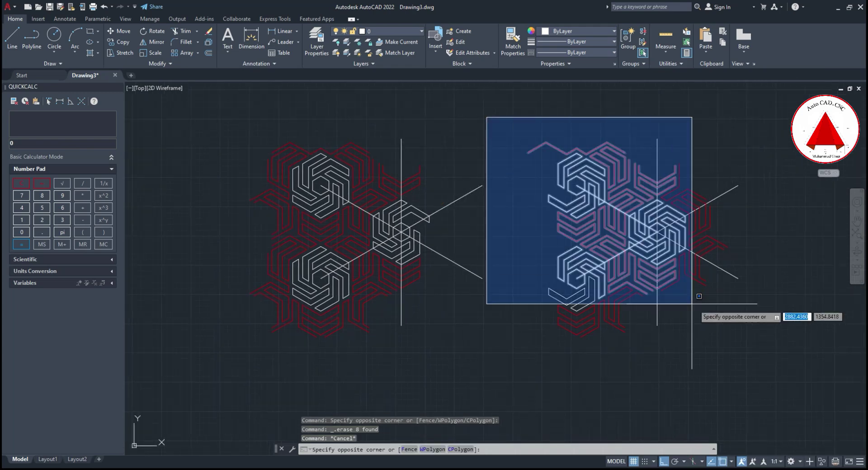
key(Escape)
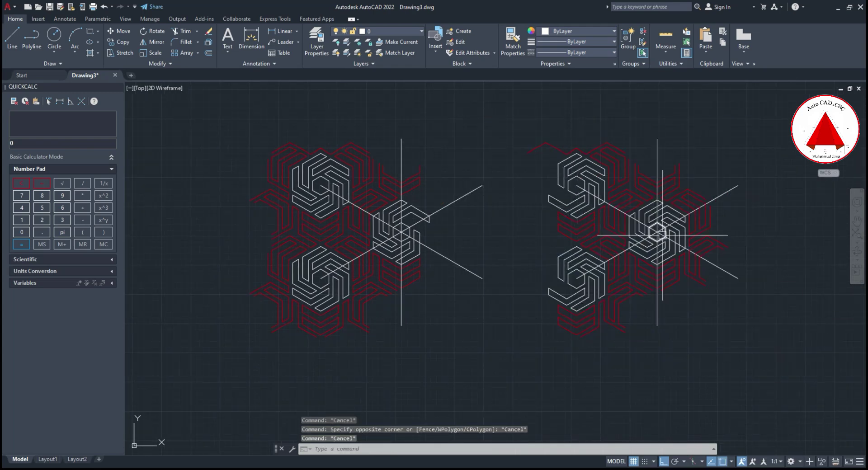
scroll(642, 235, up, 2)
scroll(532, 158, down, 2)
click(515, 147)
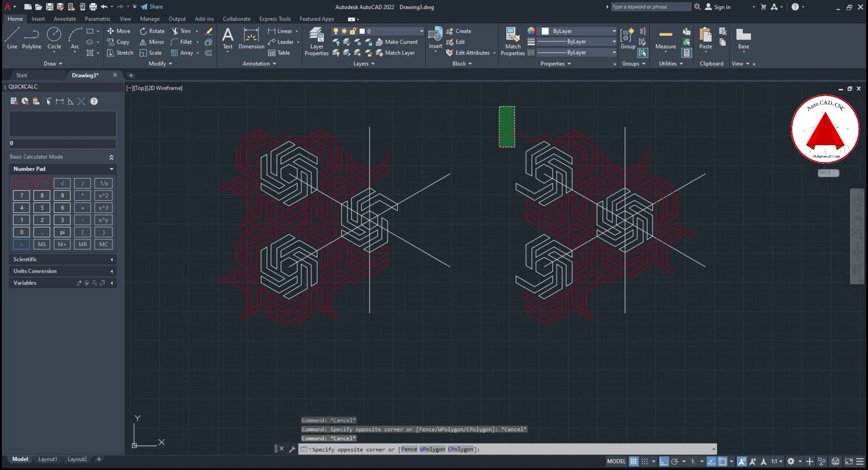
click(497, 108)
key(Delete)
click(496, 110)
Colour the whole right copy green.
click(737, 365)
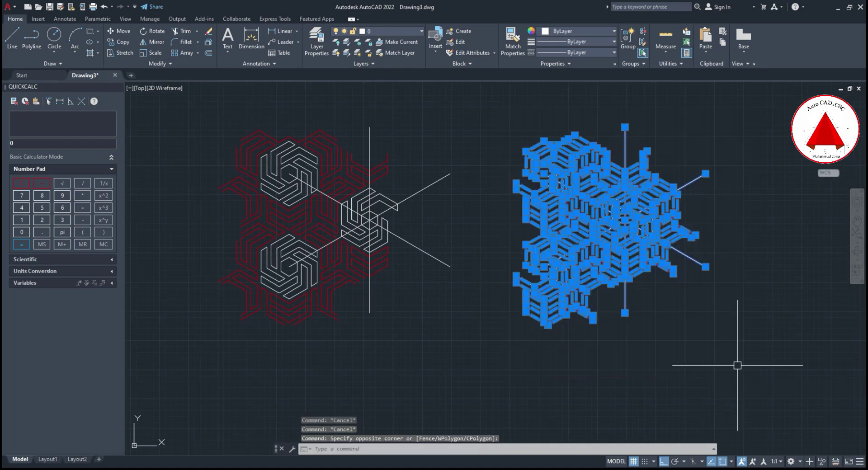
click(573, 28)
click(564, 121)
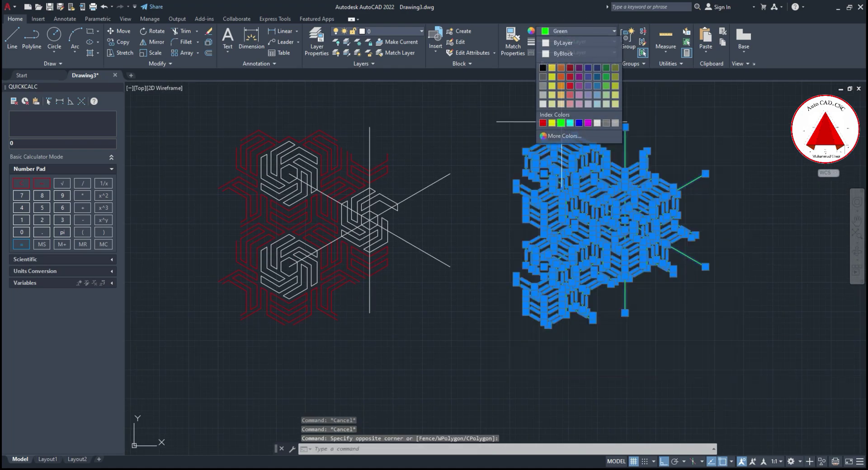
key(Escape)
key(Escape)
Try moving the green copy, then cancel and undo the abandoned move.
click(494, 95)
click(713, 351)
text(m)
key(Return)
scroll(482, 260, up, 2)
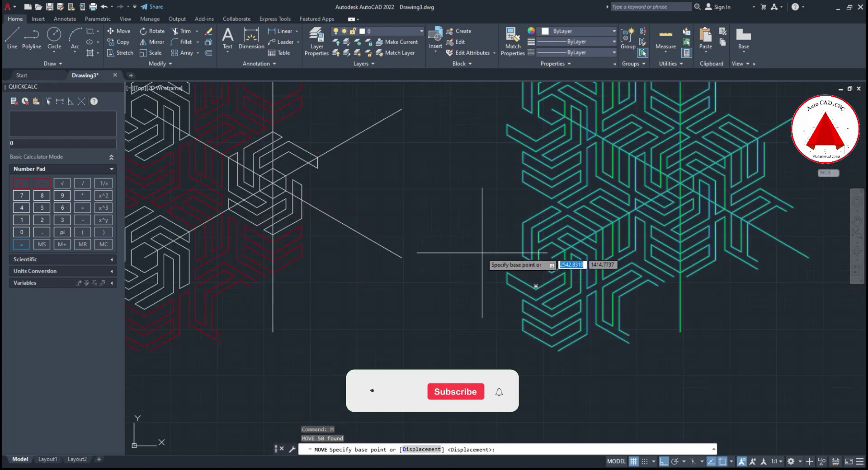
scroll(557, 317, up, 1)
click(624, 178)
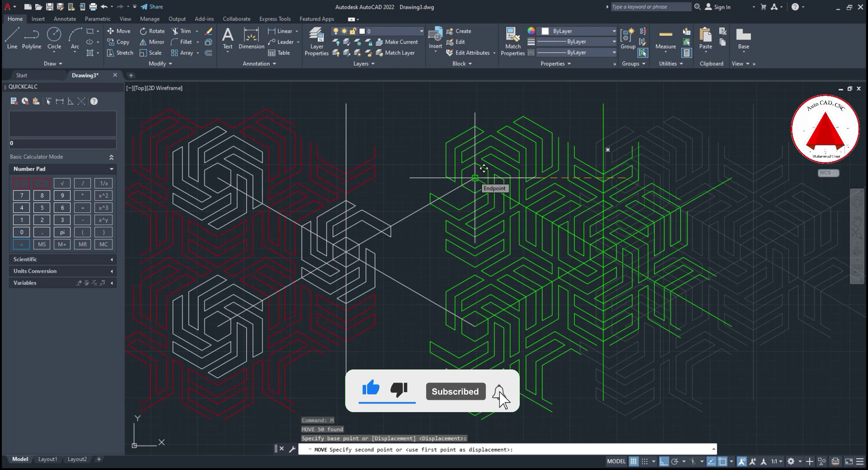
key(Escape)
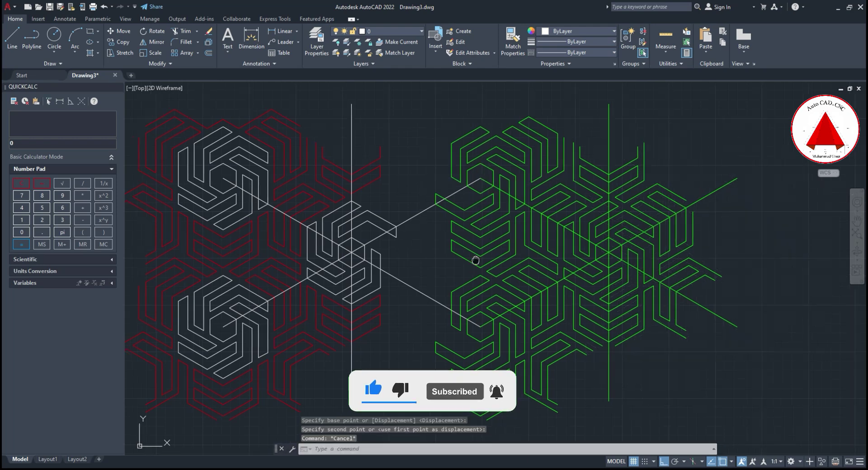
middle_drag(401, 241, 487, 224)
key(ctrl+z)
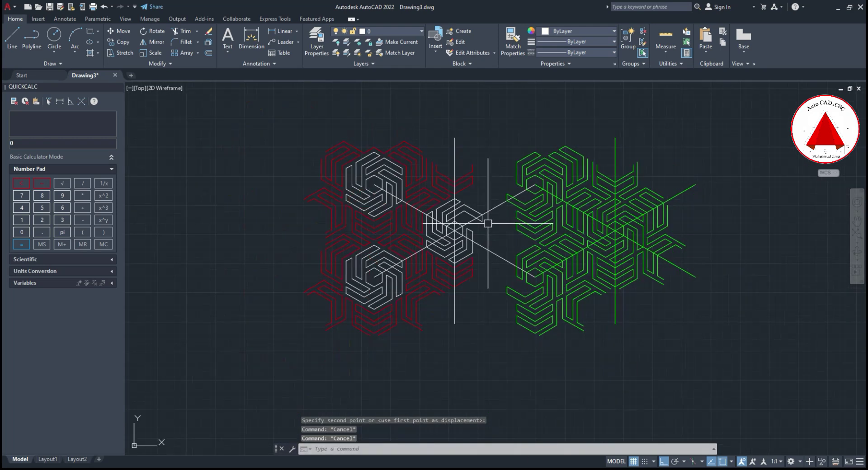
key(ctrl+z)
key(ctrl+z)
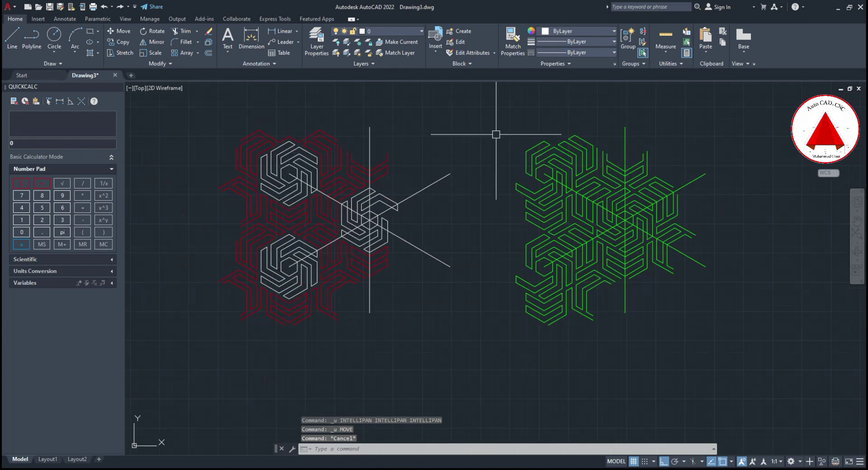
Erase the green copy and duplicate the trimmed left pattern to its right.
click(497, 117)
click(729, 368)
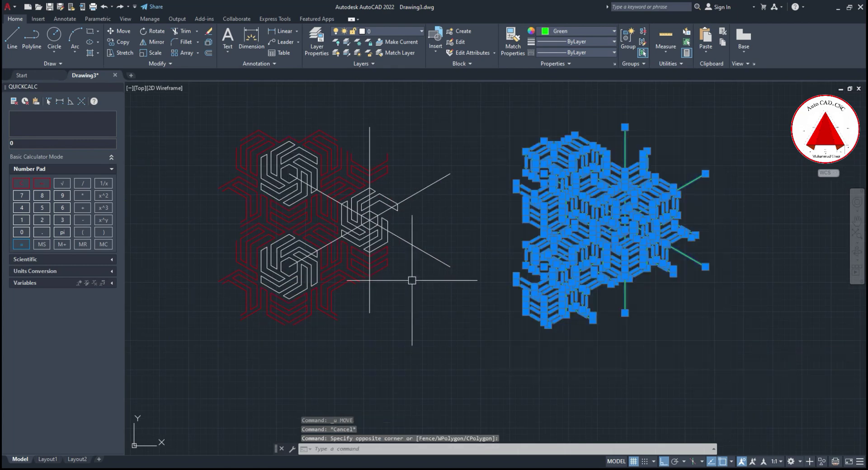
key(Delete)
click(477, 111)
click(193, 369)
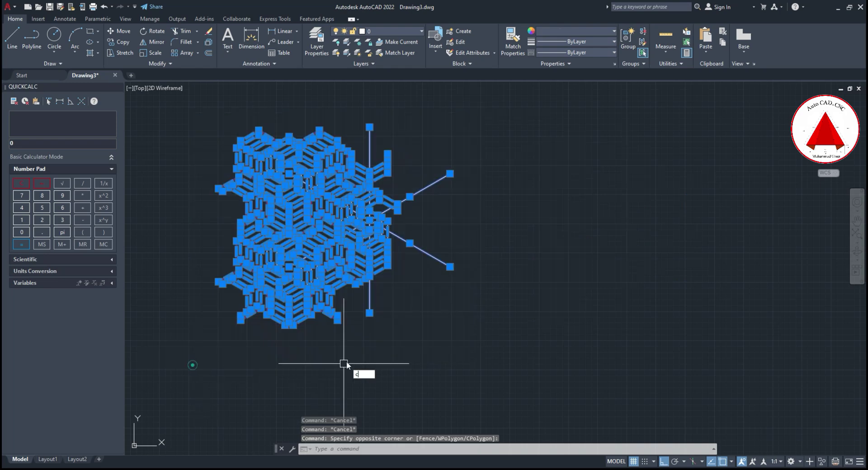
text(co)
key(Return)
click(330, 343)
click(592, 355)
key(Escape)
Colour the new right copy green.
middle_drag(472, 210, 495, 219)
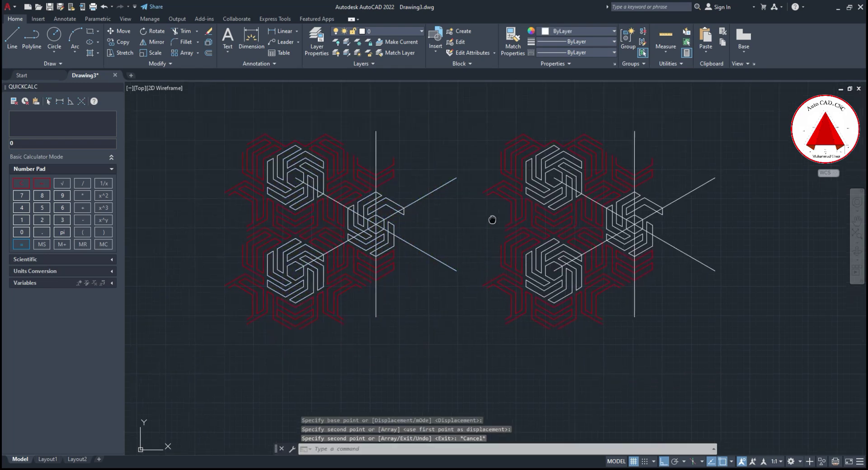
click(495, 117)
click(759, 357)
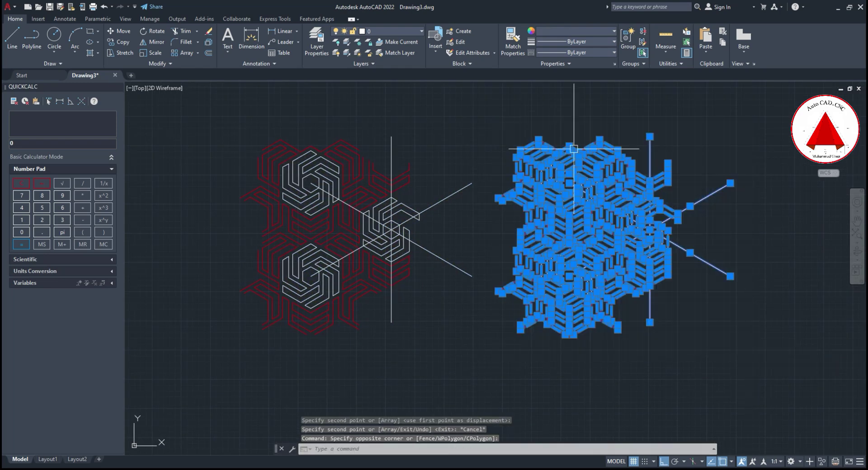
click(557, 29)
click(560, 129)
key(Escape)
key(Escape)
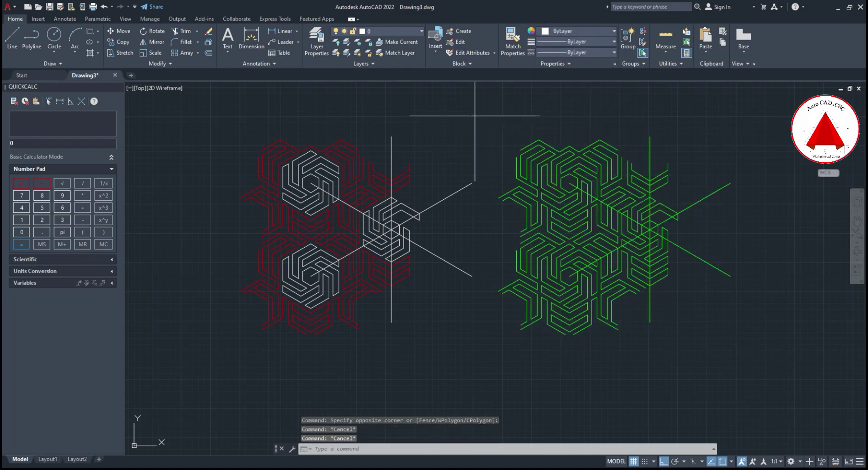
Select the entire green copy for moving with M.
click(474, 116)
click(761, 355)
text(m)
key(Return)
Pick a base point on the green copy and end the move.
scroll(521, 267, up, 2)
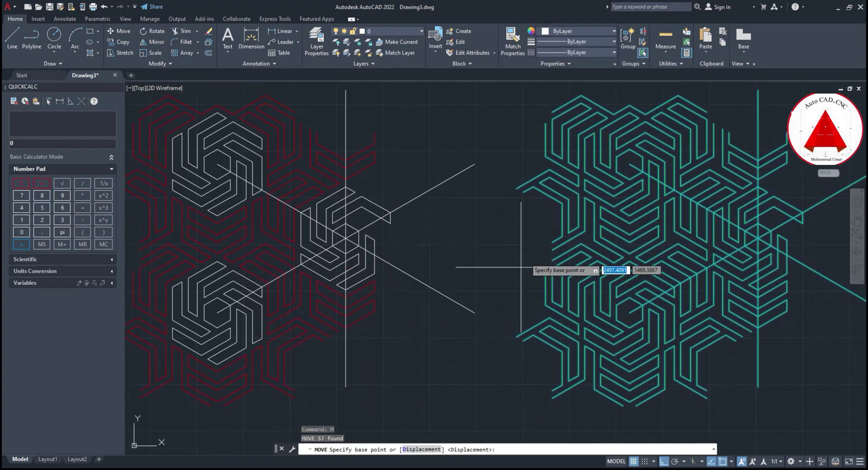
click(634, 166)
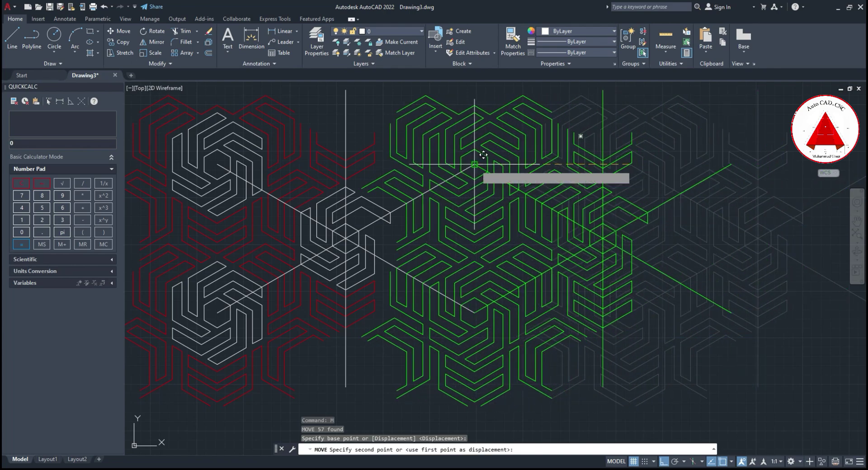
key(Escape)
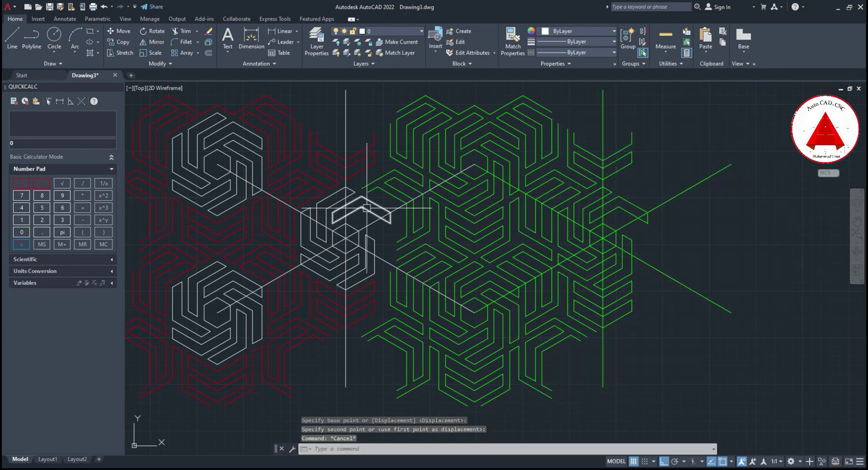
middle_drag(366, 208, 419, 227)
Attempt to save the drawing, dismissing the Save Drawing As dialog.
key(ctrl+s)
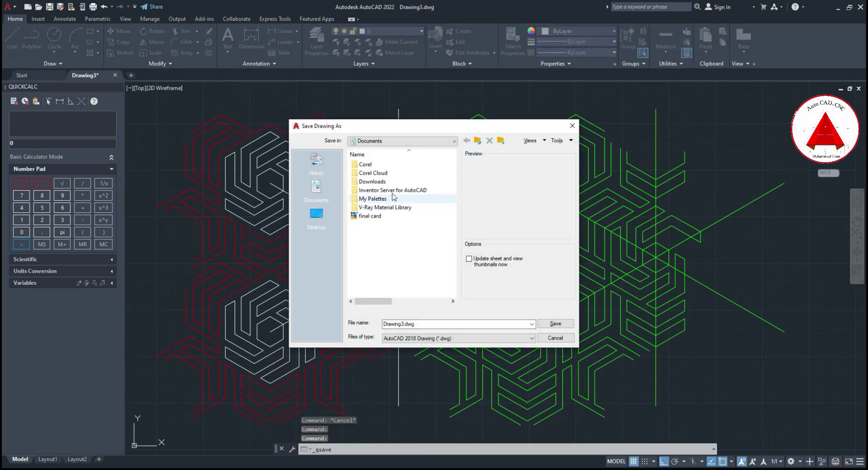
key(Escape)
scroll(366, 187, up, 3)
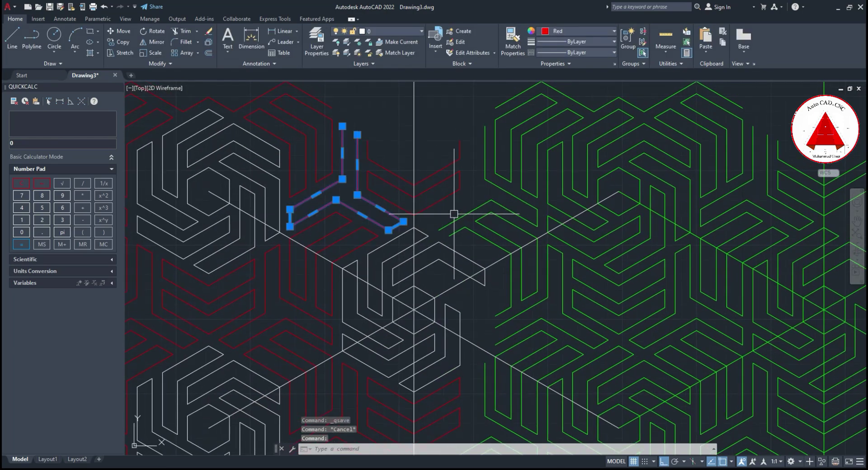
text(mi)
Start mirroring the selected red piece twice, backing out each time.
key(Return)
key(Escape)
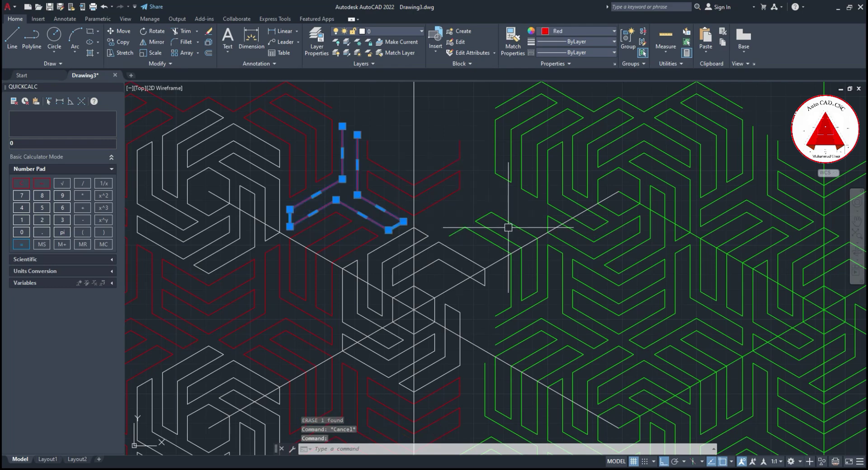
key(Return)
click(434, 210)
key(Escape)
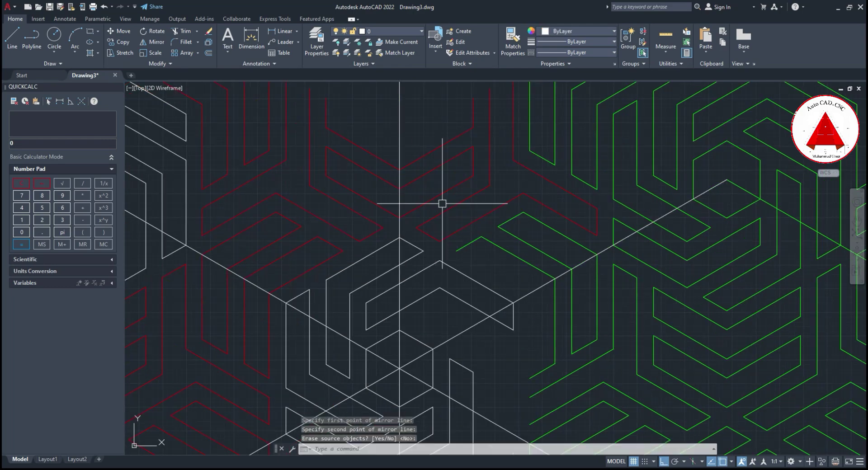
scroll(441, 202, down, 3)
scroll(460, 200, up, 3)
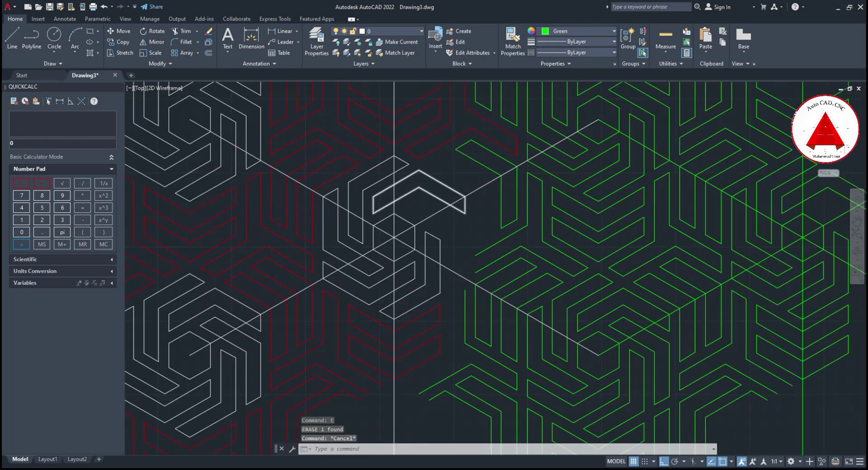
scroll(394, 181, up, 2)
key(Escape)
Select a red polyline piece and mirror it across a two-point line, then cancel.
click(315, 168)
text(i)
key(Return)
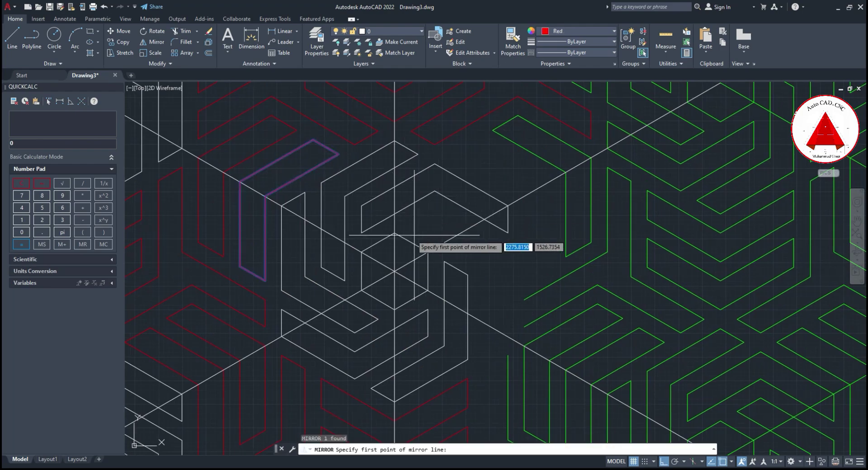
click(394, 258)
scroll(412, 298, up, 2)
click(442, 287)
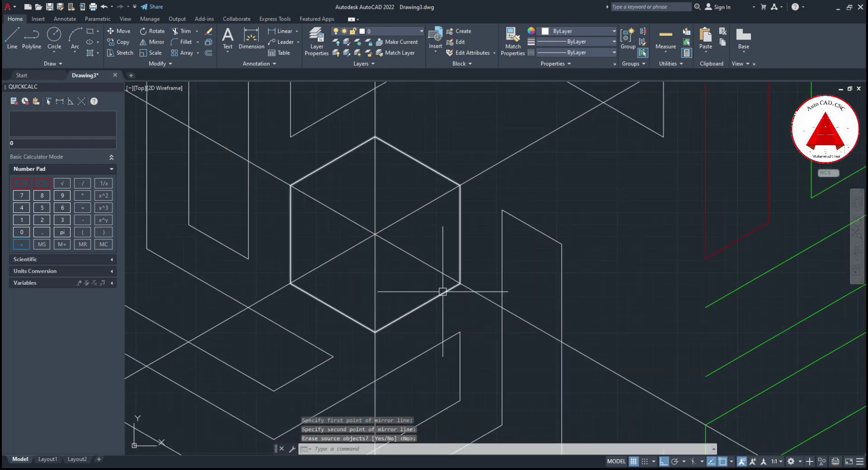
key(Escape)
scroll(473, 309, down, 2)
scroll(473, 309, down, 2)
scroll(488, 285, up, 4)
scroll(502, 266, down, 2)
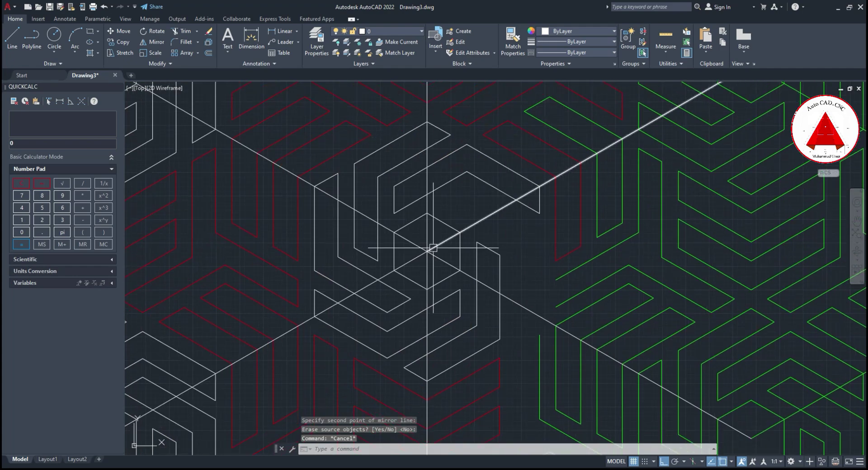
scroll(511, 252, down, 1)
scroll(511, 252, down, 2)
scroll(445, 224, up, 2)
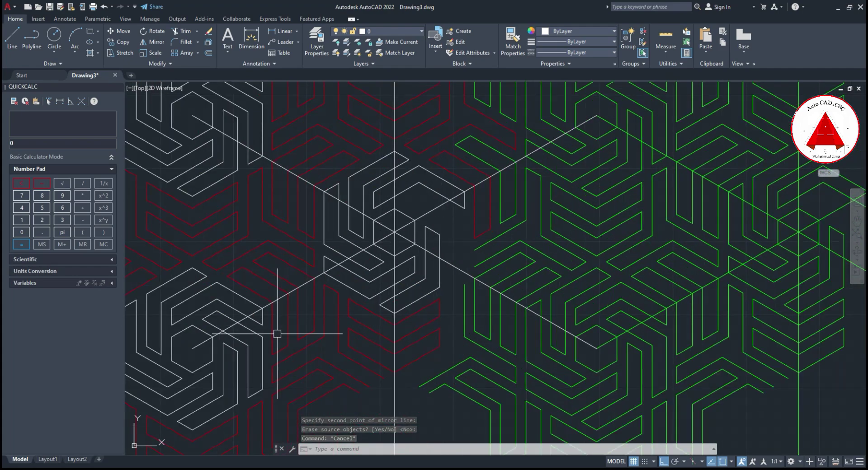
text(co)
Copy the selected piece to a new spot in the pattern.
key(Return)
click(192, 349)
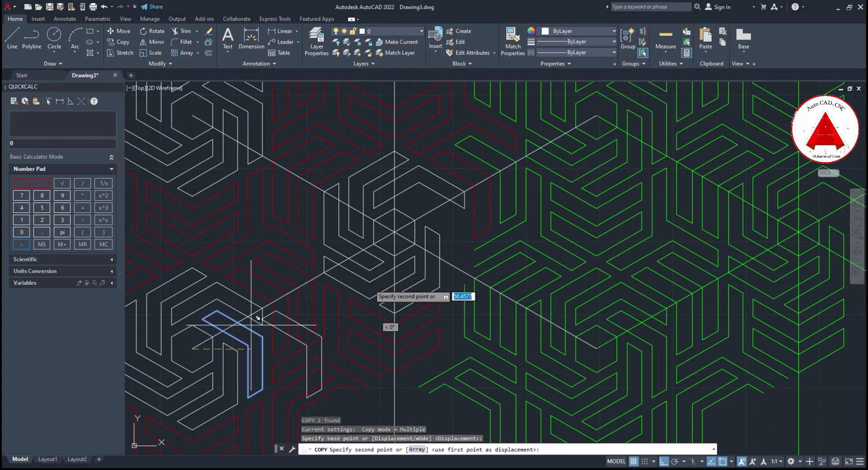
click(394, 232)
key(Escape)
scroll(449, 303, down, 3)
scroll(462, 258, up, 4)
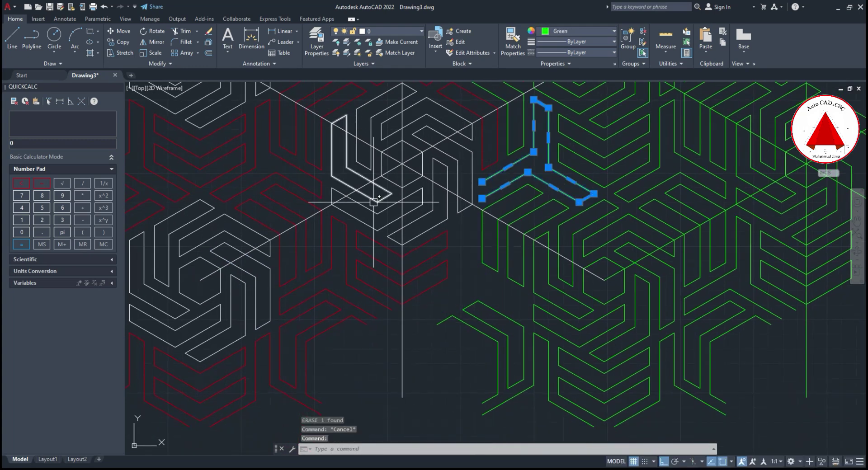
Mirror the two white three-armed pieces across a near-horizontal axis.
middle_drag(378, 196, 381, 233)
click(348, 290)
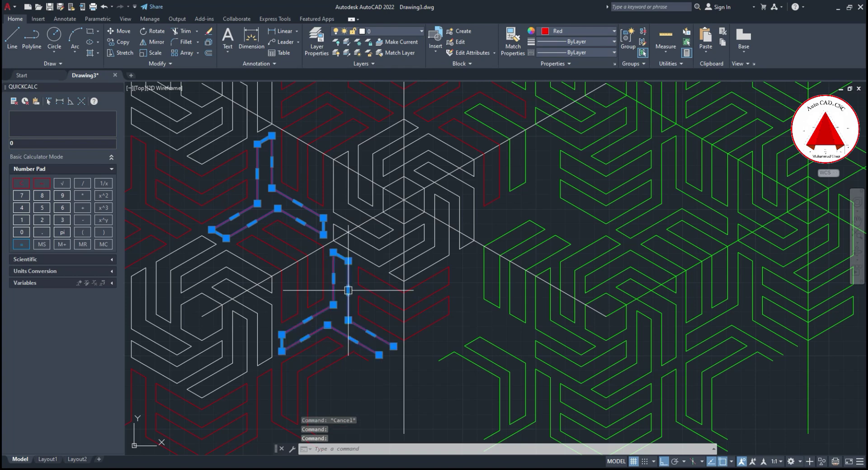
text(mi)
key(Return)
click(400, 352)
click(449, 347)
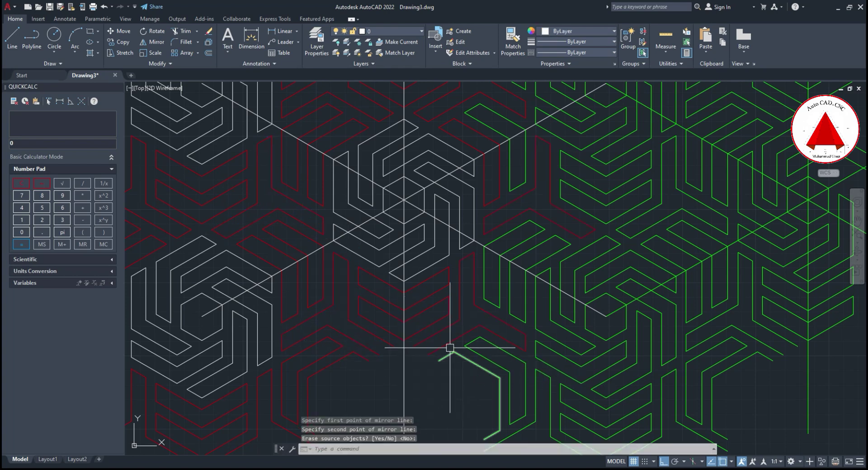
scroll(452, 354, up, 3)
Cancel a stray LINE command started with L.
text(l)
key(Return)
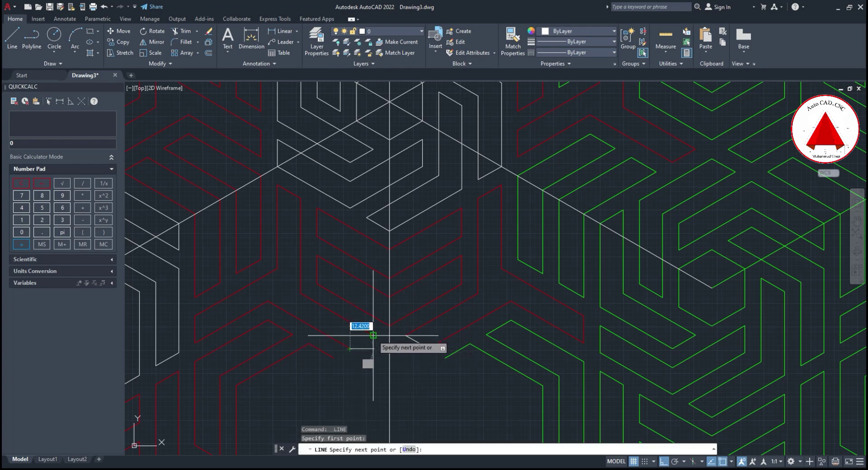
key(Escape)
scroll(373, 336, down, 5)
scroll(588, 217, up, 2)
Use JOIN on a window over the pattern to merge loose segments into polylines.
key(Escape)
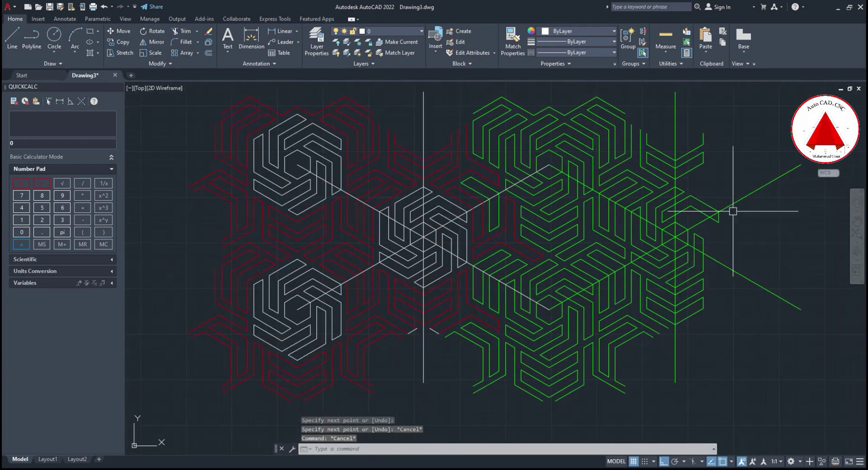
scroll(733, 211, down, 2)
scroll(667, 232, down, 2)
text(j)
key(Return)
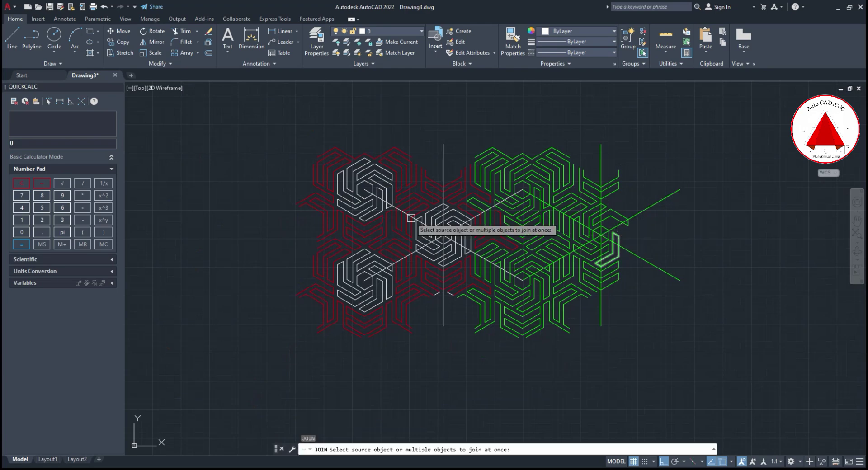
click(269, 111)
click(714, 357)
key(Return)
key(Escape)
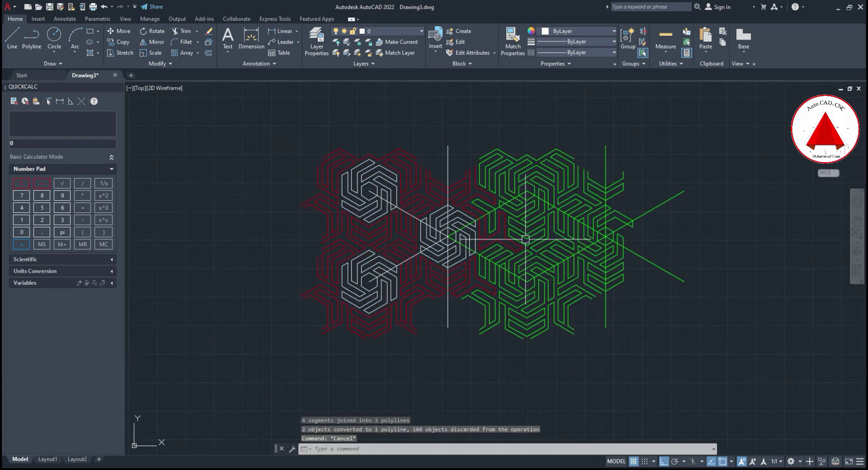
Window-select the whole joined pattern.
scroll(525, 239, up, 2)
scroll(431, 293, down, 2)
scroll(430, 292, down, 2)
key(Escape)
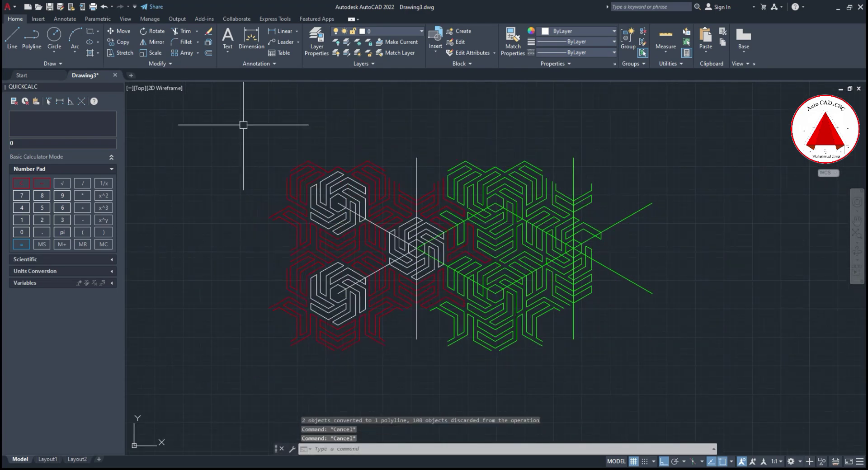
click(242, 122)
click(700, 395)
Copy the pattern with CO to place a second row.
middle_drag(741, 329, 746, 407)
text(co)
key(Return)
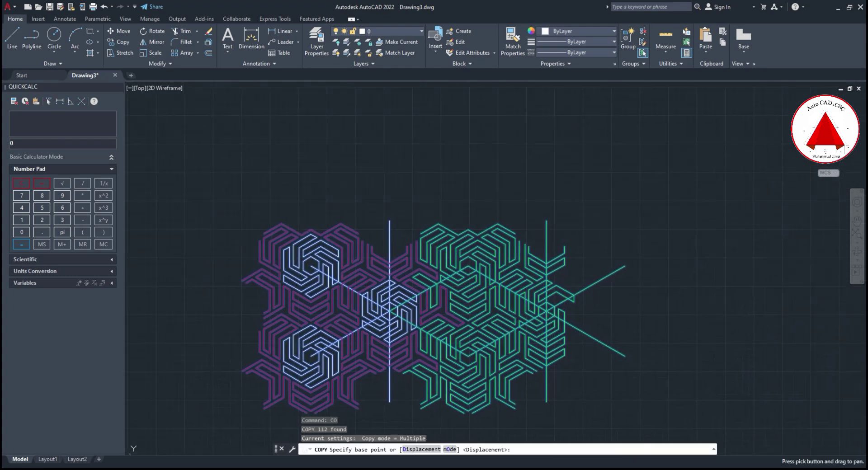
click(703, 271)
click(739, 263)
key(Escape)
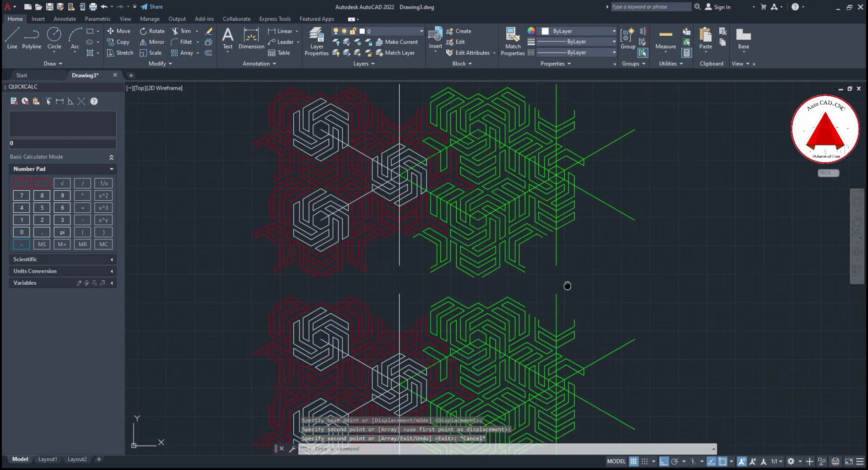
Delete the edge pieces where the two rows meet.
middle_drag(362, 299, 362, 277)
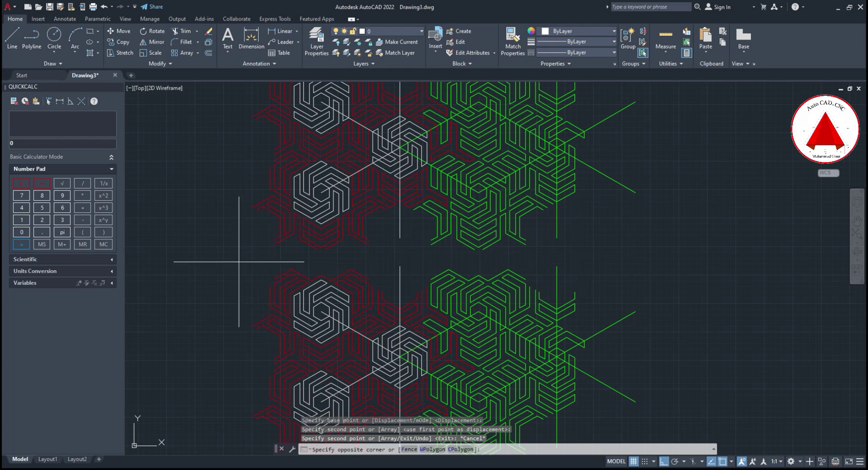
click(648, 313)
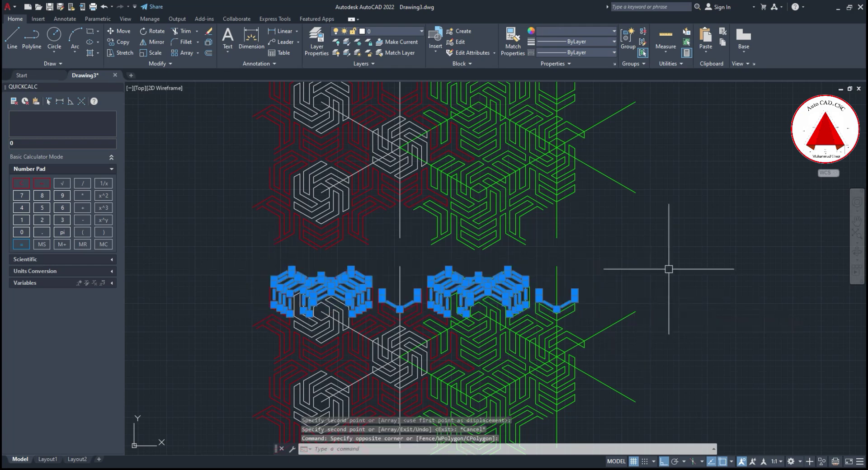
middle_drag(665, 262, 663, 275)
key(Delete)
key(Escape)
key(Escape)
Window-select and erase the upper row's bottom edge pieces.
click(209, 273)
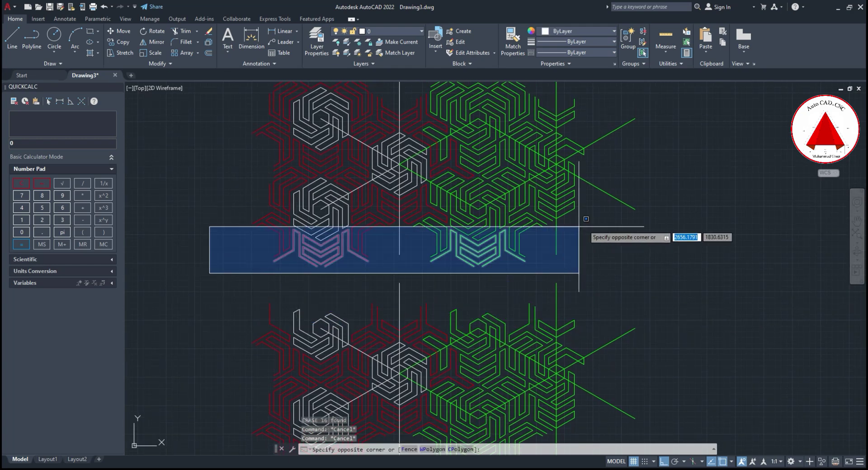
click(661, 209)
text(e)
key(Return)
key(Escape)
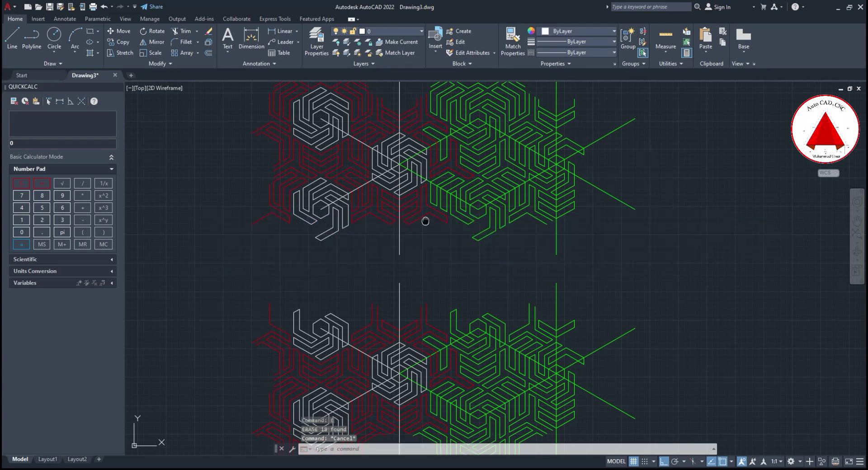
Erase the six remaining seam pieces along the join.
middle_drag(422, 219, 434, 249)
middle_drag(403, 359, 403, 332)
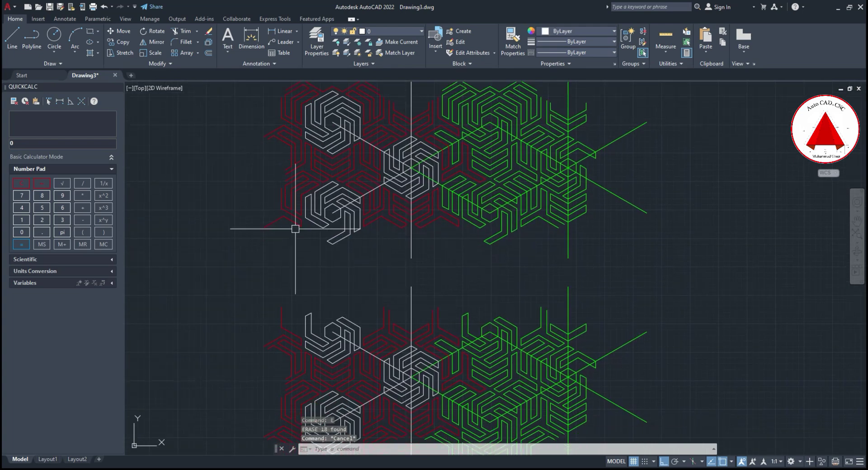
middle_drag(339, 299, 337, 299)
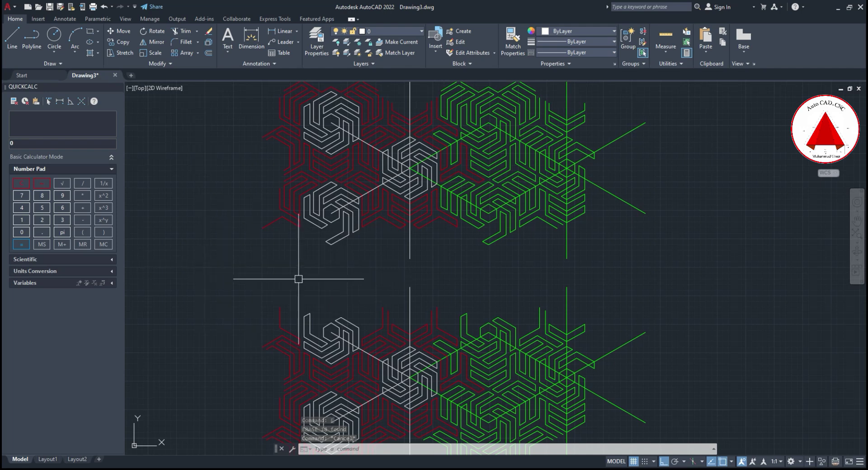
middle_drag(347, 328, 350, 324)
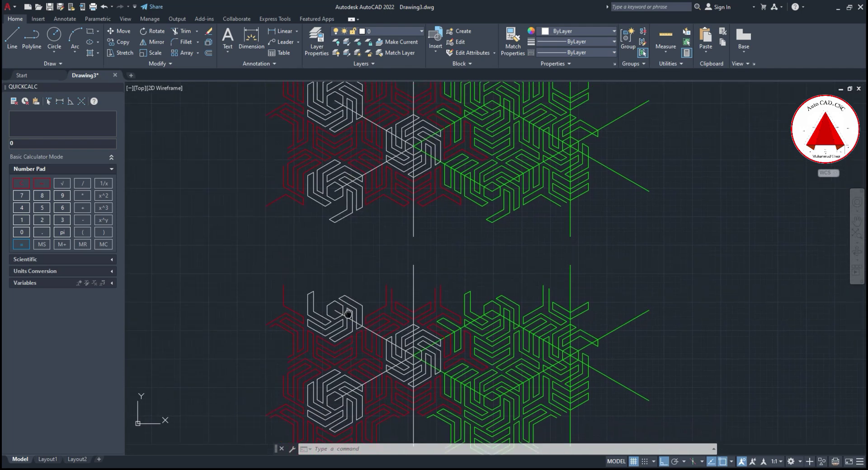
key(Escape)
key(Escape)
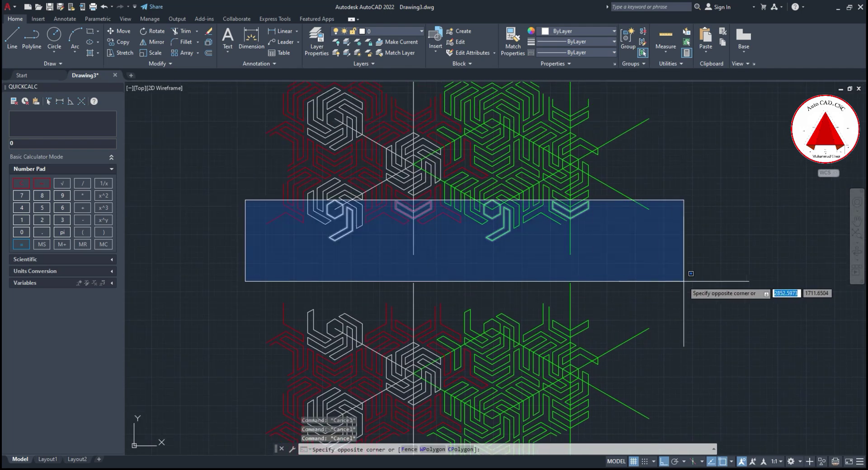
click(693, 284)
text(e)
key(Return)
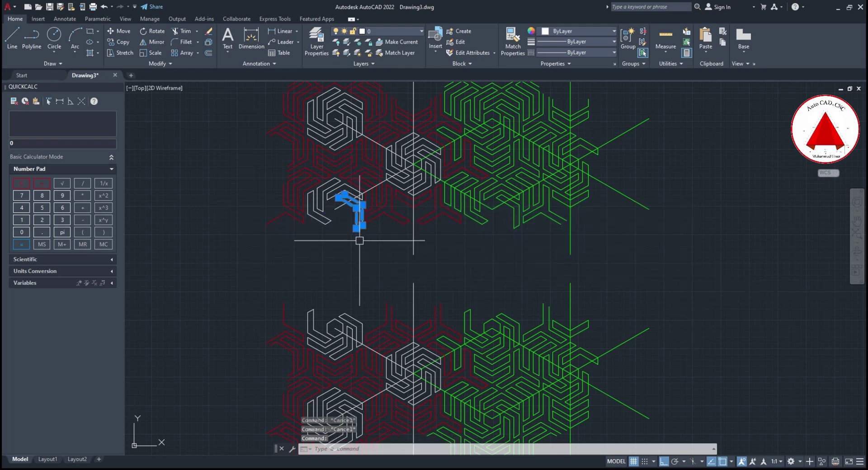
Pick a stray three-armed piece, then cancel the selection.
click(392, 307)
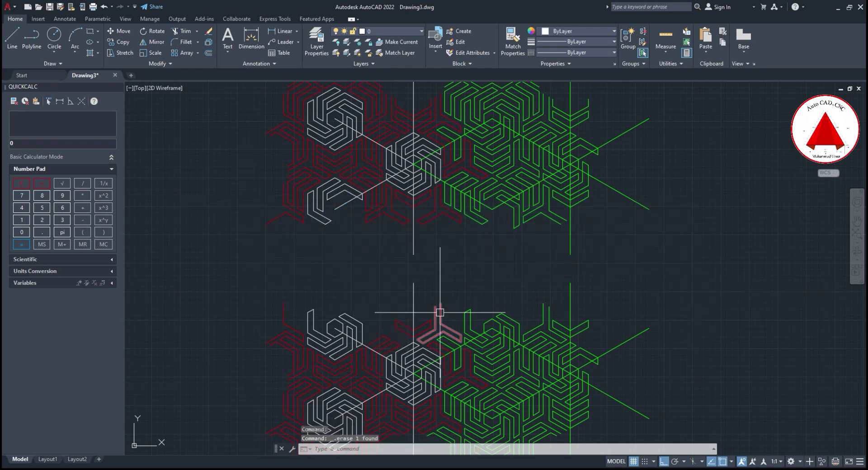
middle_drag(511, 261, 508, 265)
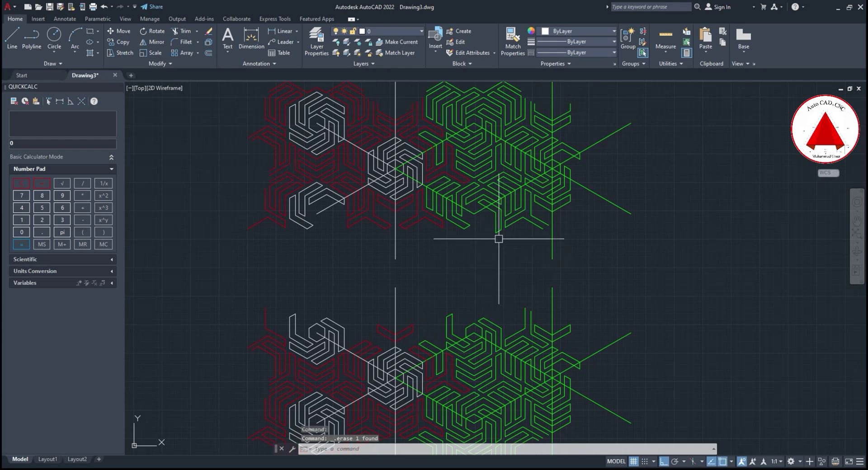
middle_drag(541, 291, 537, 290)
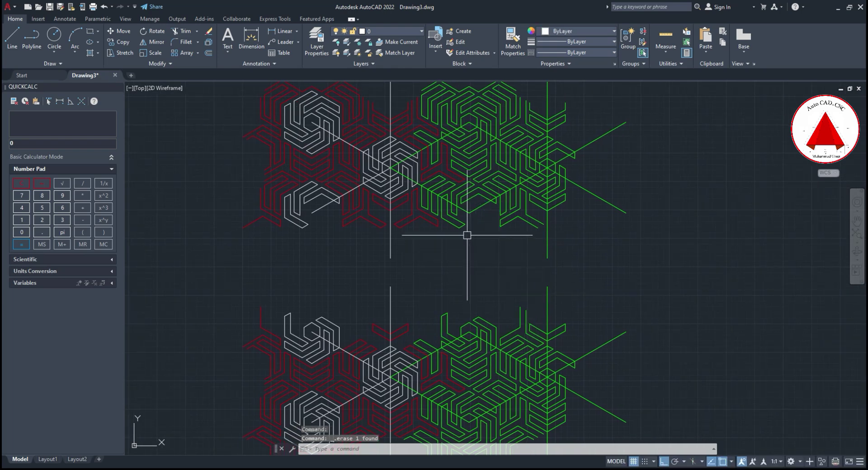
drag(532, 253, 520, 252)
key(Escape)
key(Escape)
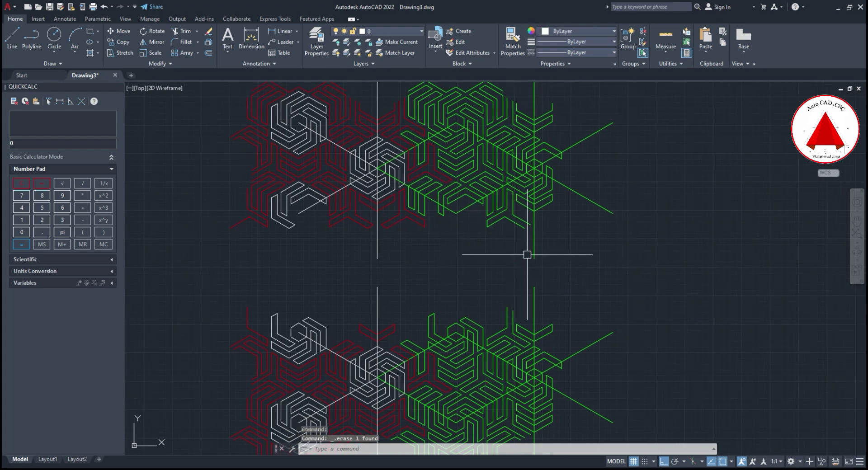
scroll(527, 254, down, 2)
Window-select and delete the vertical guide lines.
click(594, 276)
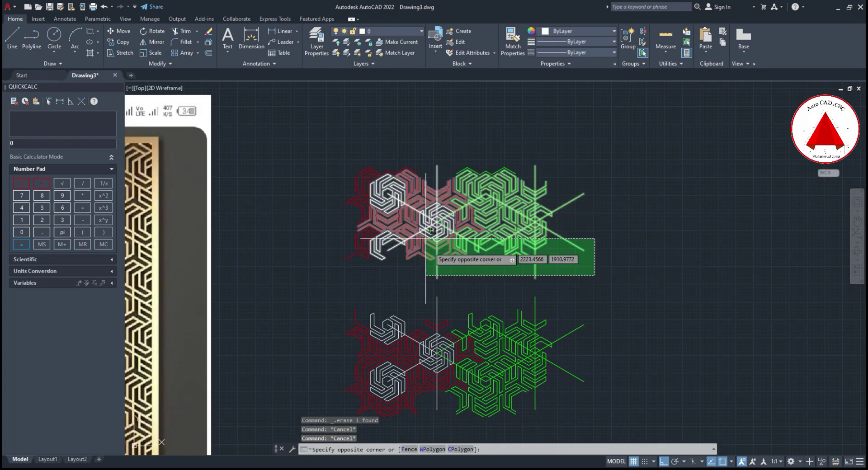
key(Escape)
scroll(438, 270, up, 2)
scroll(455, 259, up, 2)
click(455, 259)
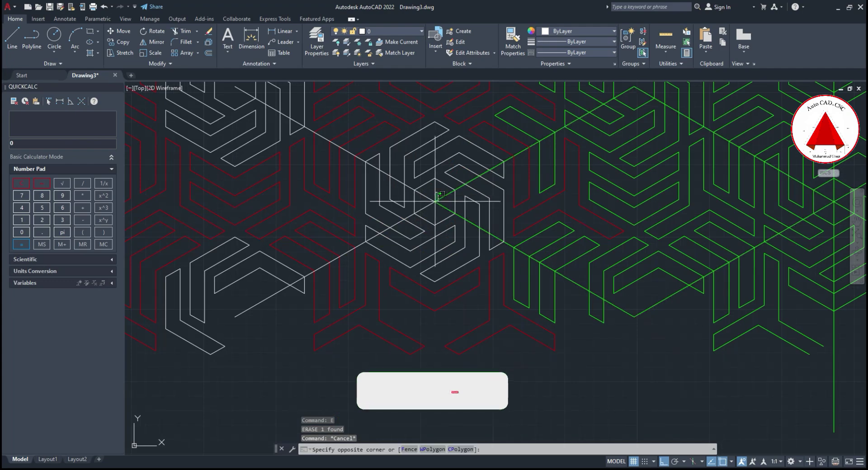
click(490, 226)
key(Delete)
Window-select the whole upper pattern.
scroll(490, 226, down, 2)
middle_drag(495, 226, 463, 219)
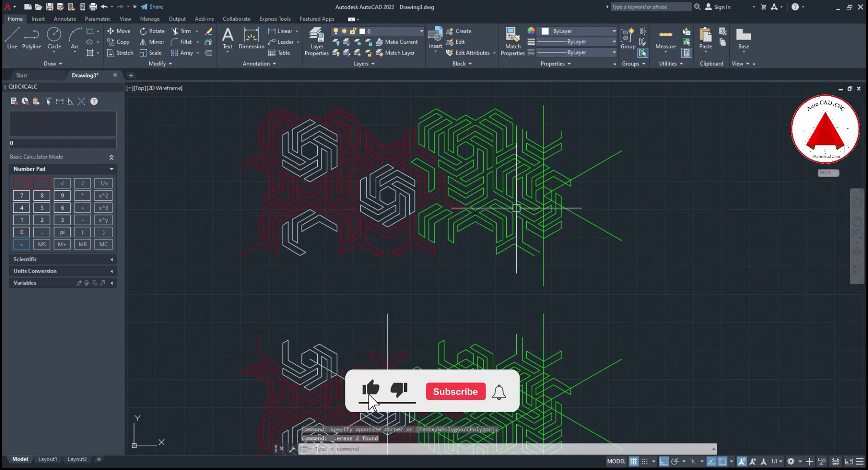
scroll(540, 195, up, 4)
scroll(531, 194, down, 5)
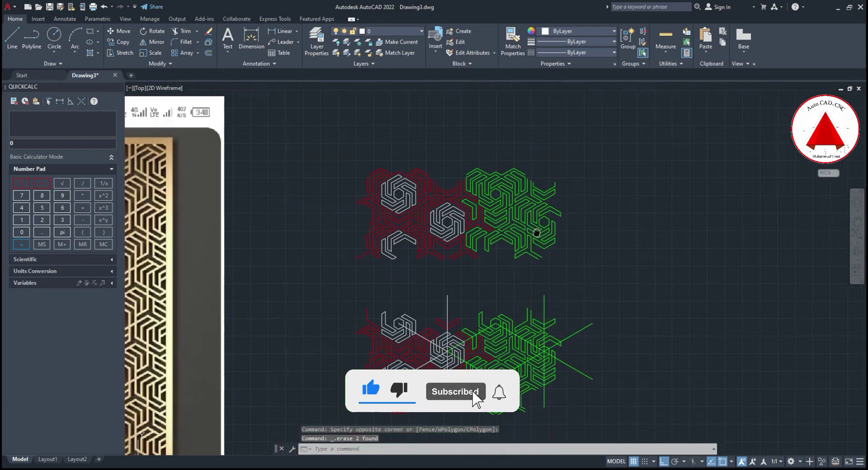
click(632, 286)
Recolour the upper pattern yellow.
click(582, 31)
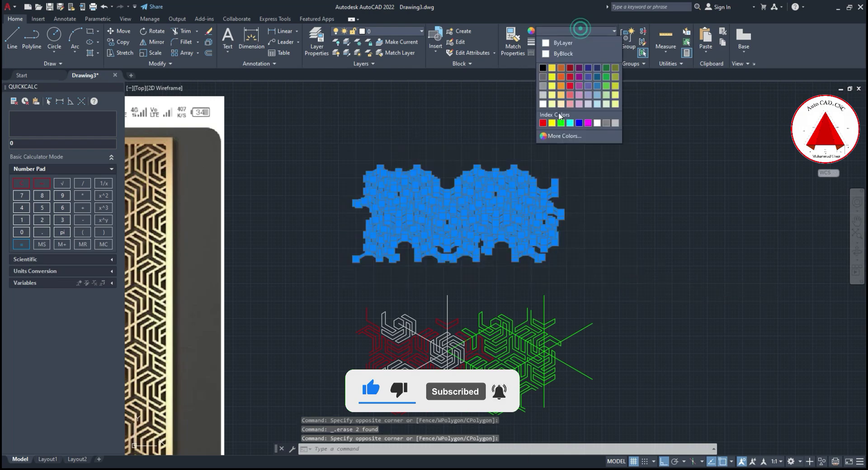
click(556, 68)
key(Escape)
Move the yellow pattern down above the red-green tiles, then undo once.
click(319, 155)
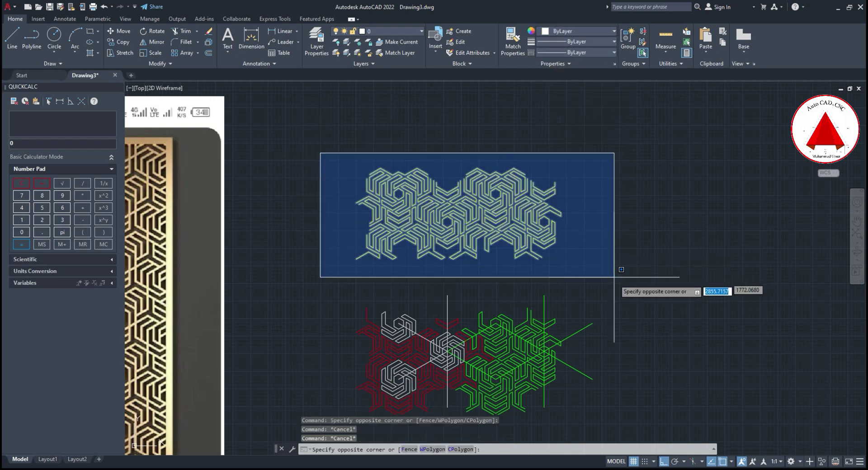
click(616, 329)
scroll(446, 278, up, 3)
key(Return)
scroll(486, 276, up, 2)
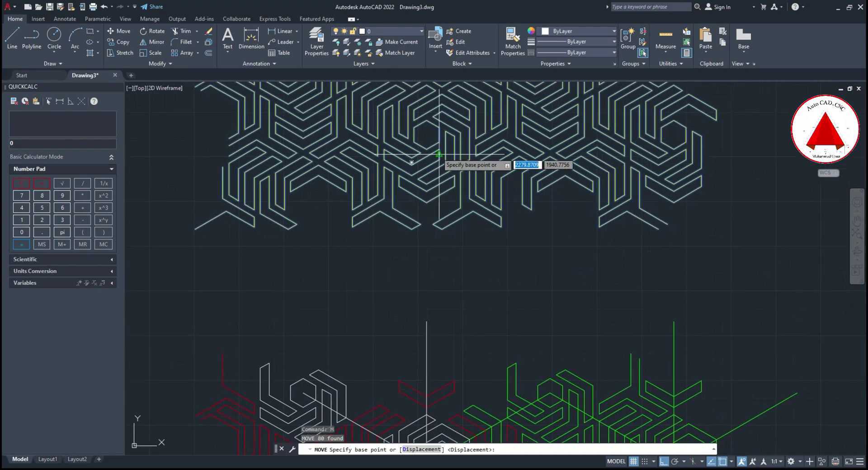
click(426, 134)
middle_drag(436, 243, 434, 178)
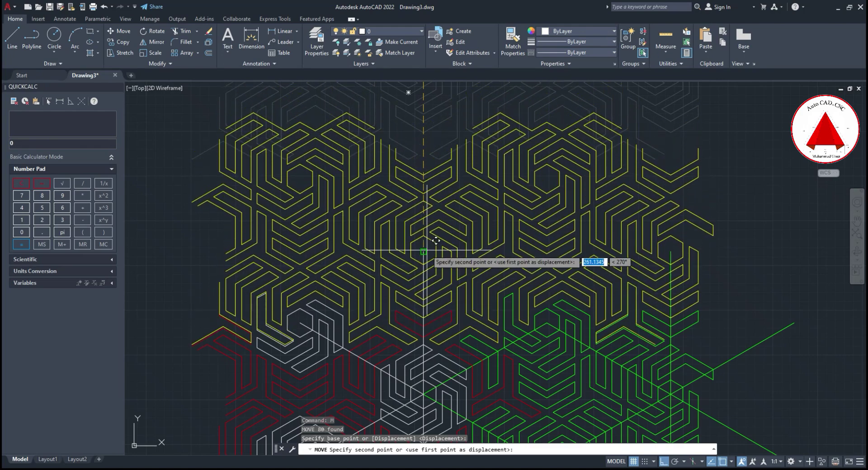
click(433, 158)
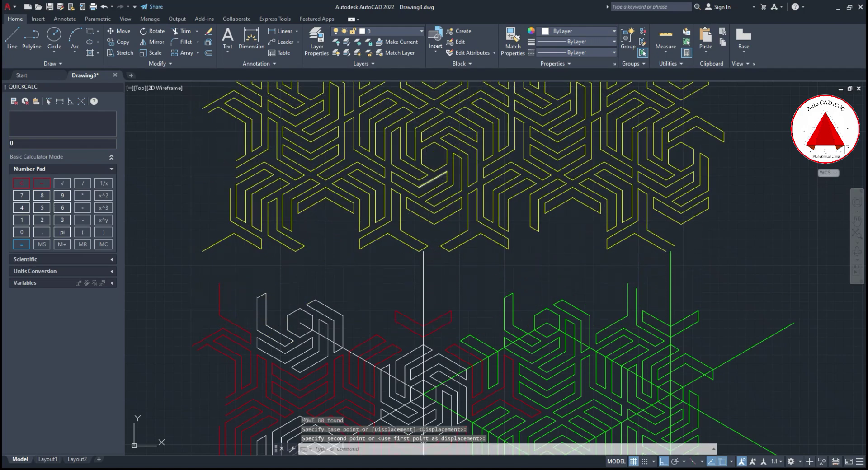
key(ctrl+z)
Erase the stray segment near the green pattern.
click(319, 350)
key(Delete)
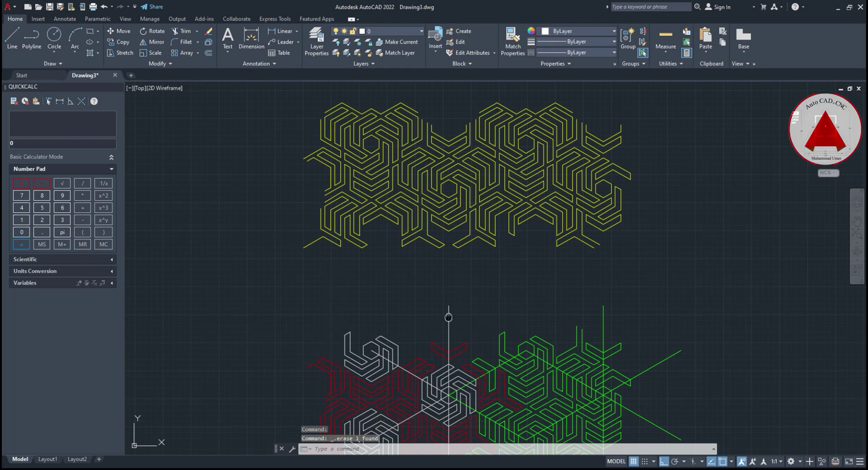
middle_drag(382, 327, 371, 311)
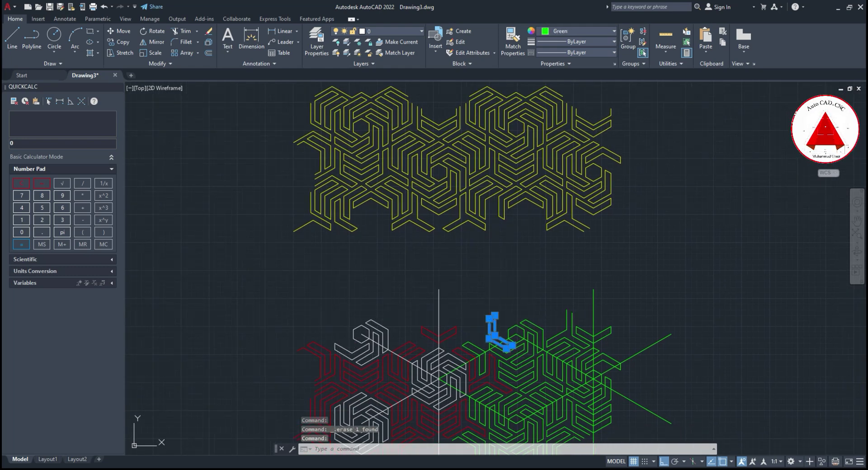
key(Escape)
key(Escape)
Window-select the yellow pattern and move it to interlock above the red-green tiles.
middle_drag(305, 113, 304, 132)
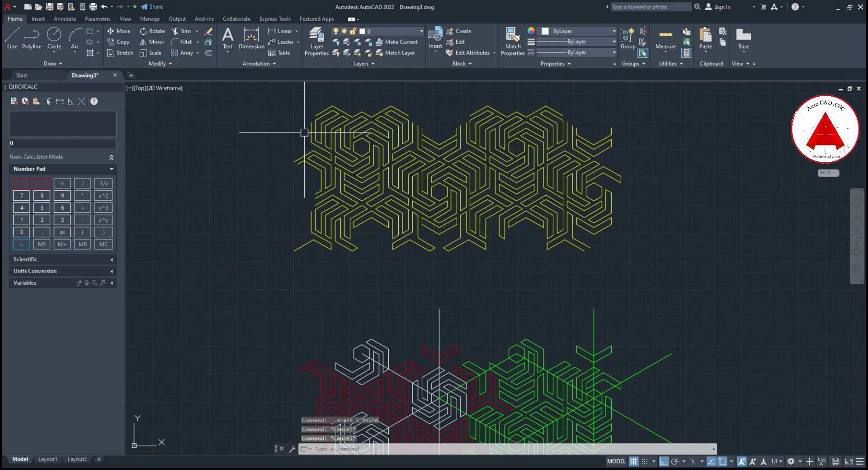
click(689, 281)
text(m)
key(Return)
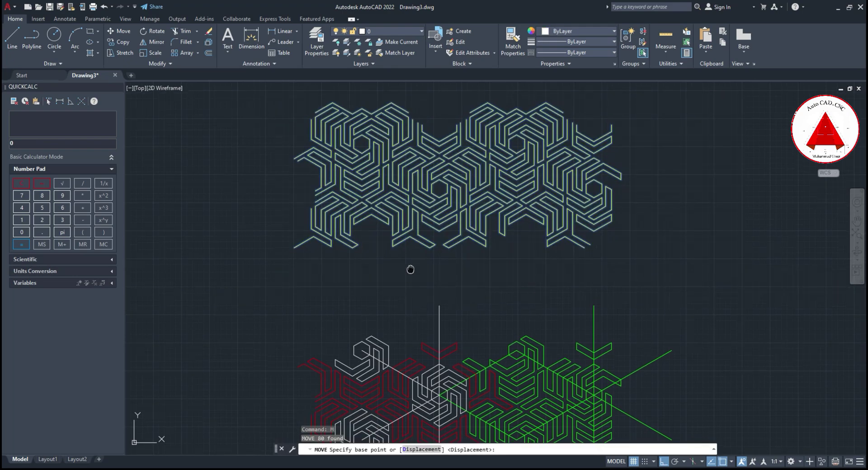
scroll(459, 265, up, 3)
click(447, 166)
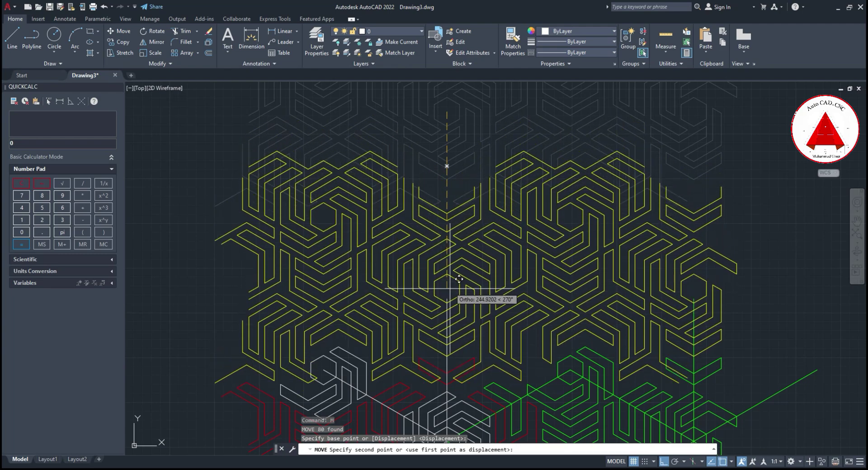
key(Escape)
key(Escape)
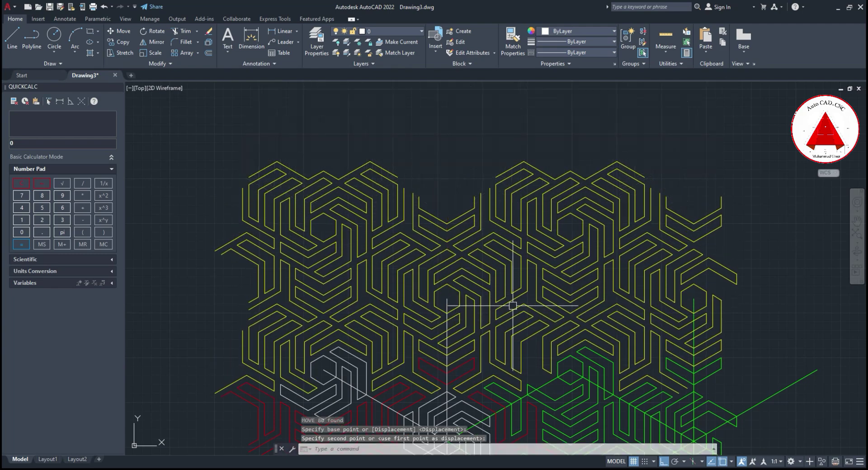
scroll(587, 289, up, 2)
scroll(610, 290, up, 2)
scroll(626, 288, up, 2)
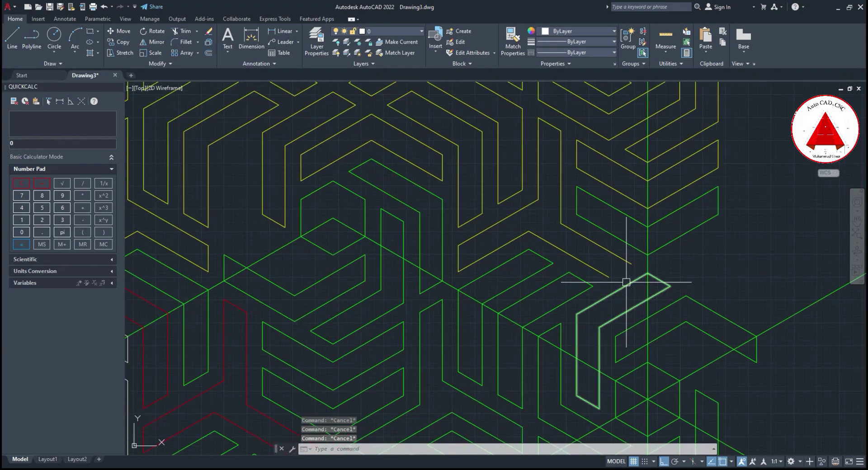
Abandon a started line and bring the tiled patterns back into view.
key(l)
key(Return)
click(608, 277)
key(Escape)
scroll(601, 262, down, 5)
middle_drag(561, 228, 571, 244)
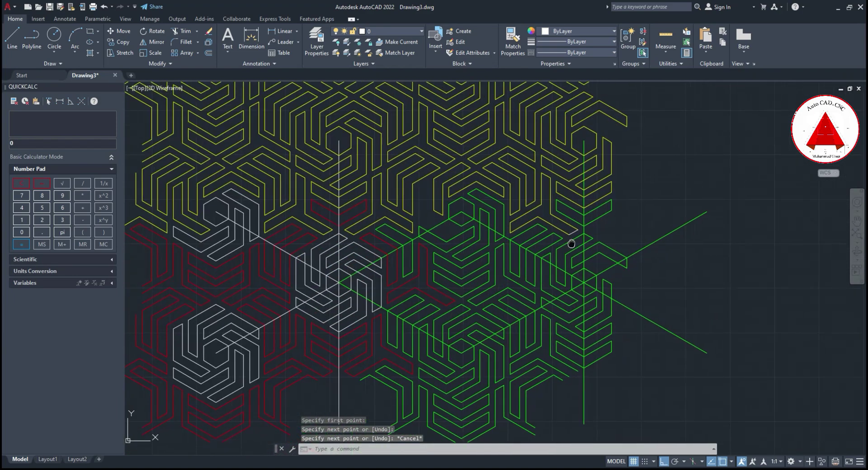
scroll(339, 282, up, 3)
Erase the three white construction lines.
drag(343, 281, 317, 258)
key(Delete)
scroll(464, 261, down, 3)
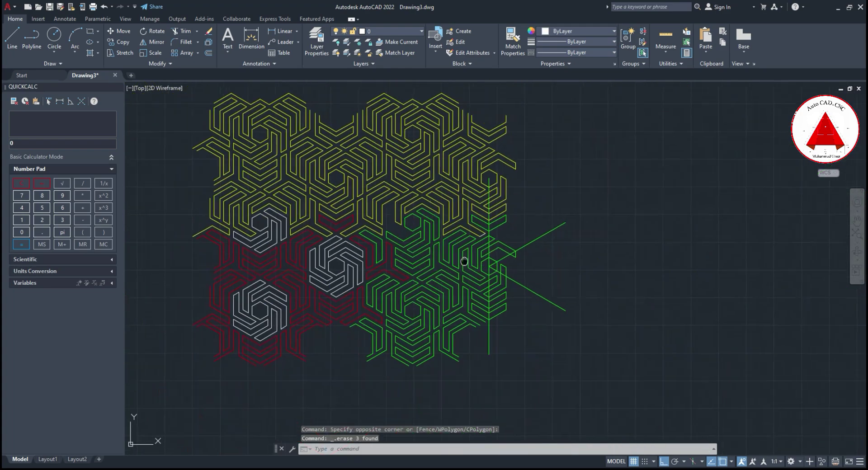
scroll(464, 261, up, 2)
scroll(452, 253, up, 2)
Erase the green construction lines and zoom in on the yellow-green junction.
drag(448, 233, 441, 257)
key(Delete)
scroll(454, 273, down, 4)
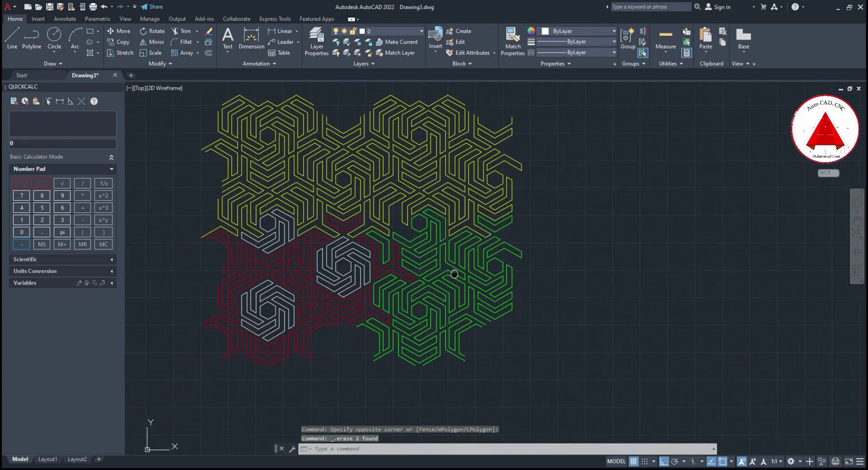
middle_drag(454, 274, 471, 277)
key(Escape)
scroll(429, 233, up, 5)
mouse_move(422, 237)
middle_down()
mouse_move(415, 248)
mouse_move(450, 254)
middle_up()
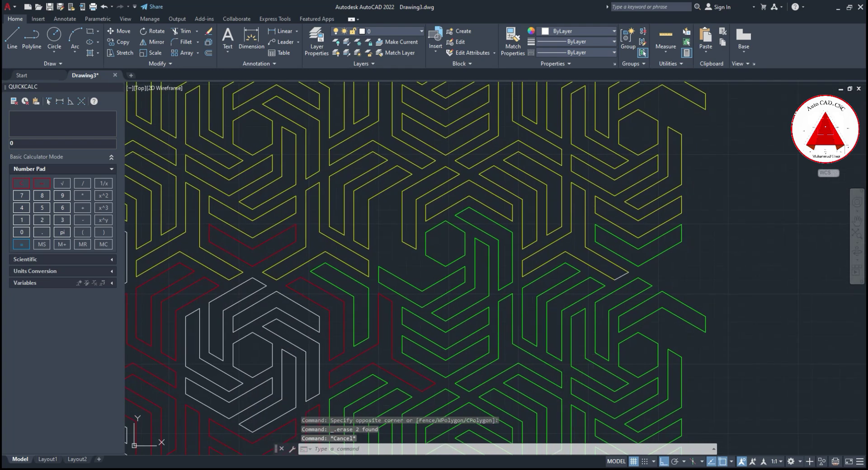
Try a copy at the yellow-green junction, cancel it, and return to the full panel.
text(do)
key(Return)
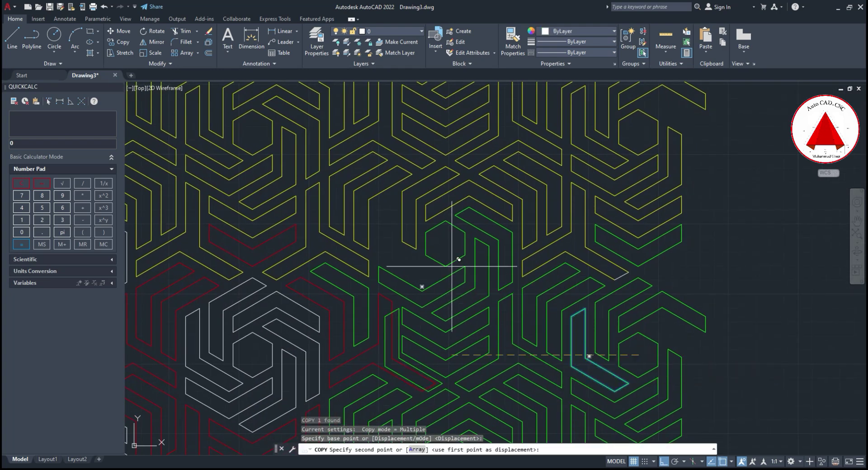
key(Escape)
scroll(445, 244, down, 3)
middle_drag(422, 261, 460, 251)
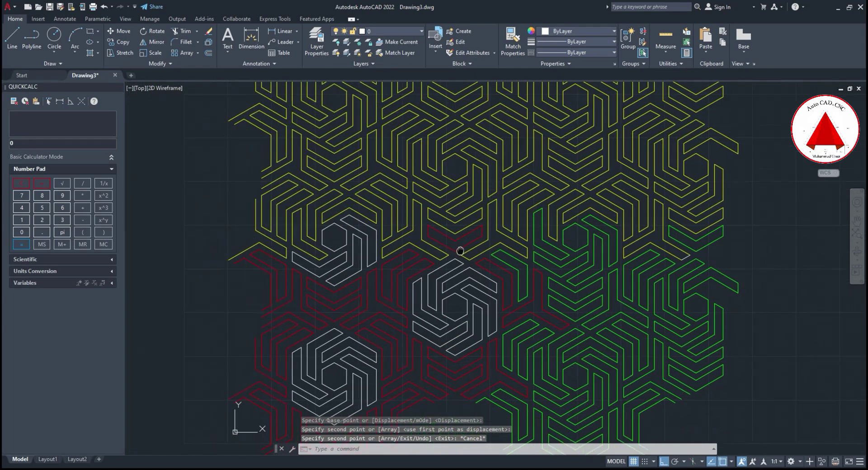
scroll(282, 226, down, 5)
key(Escape)
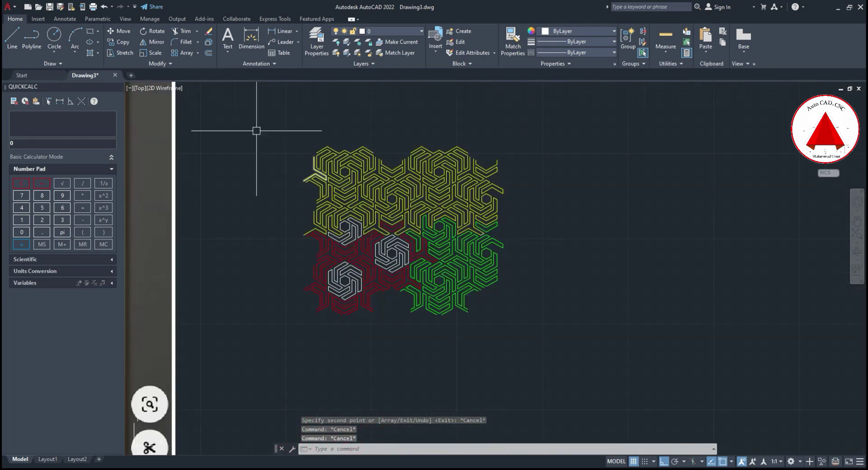
Window-select the whole panel and run JOIN on its linework.
click(557, 349)
click(484, 368)
text(j)
key(Return)
scroll(467, 285, up, 3)
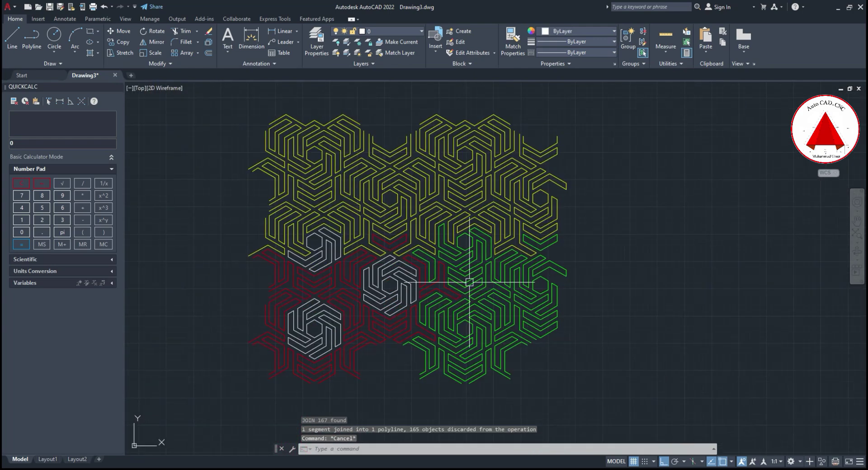
key(Escape)
click(252, 103)
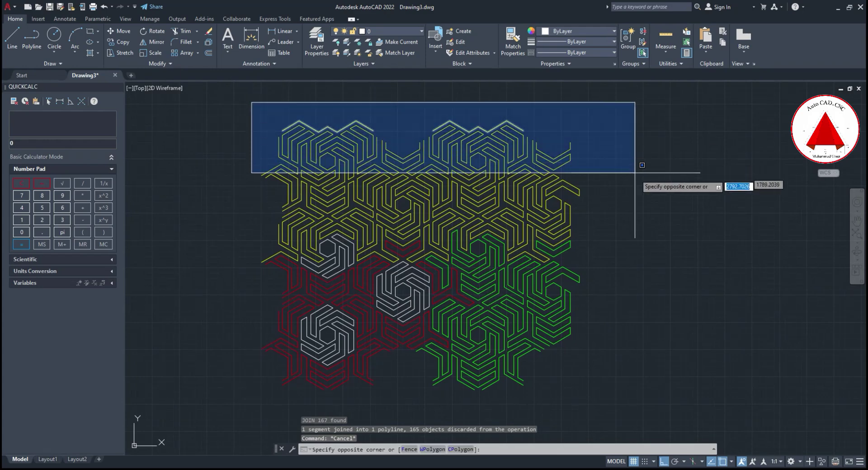
Erase the selected top band of the yellow pattern.
click(642, 203)
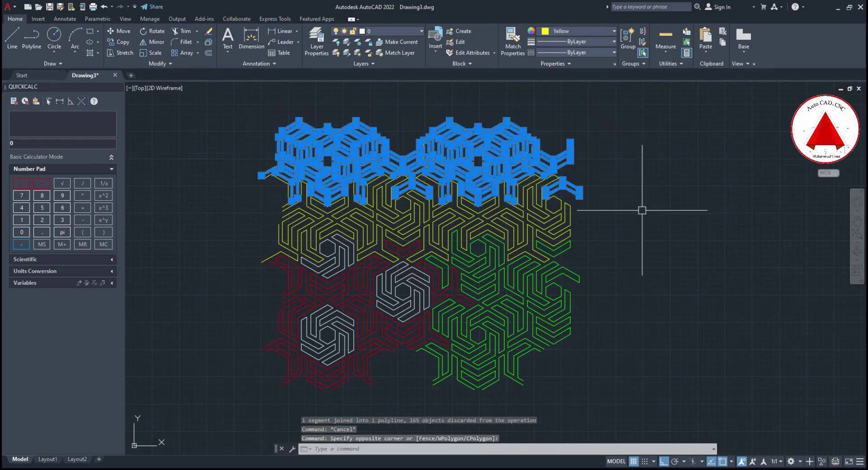
middle_drag(639, 207, 636, 239)
key(Delete)
key(Escape)
key(Escape)
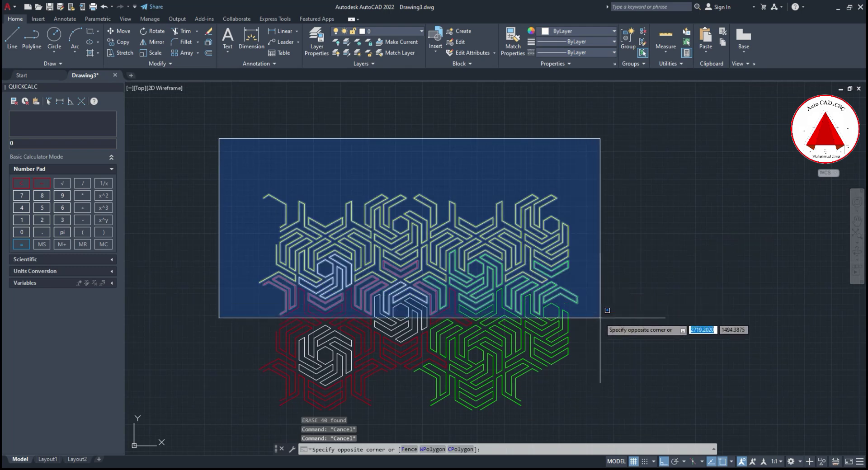
Select the upper pattern and begin copying it, then cancel the copy.
click(600, 318)
scroll(399, 318, up, 2)
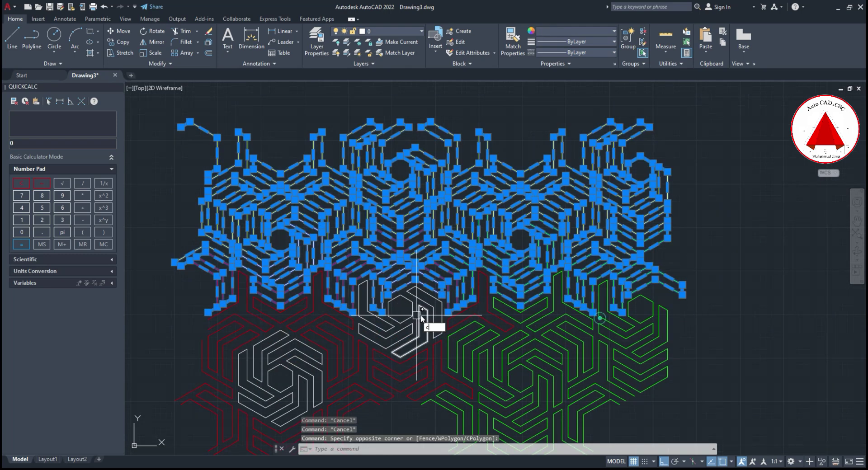
text(o)
key(Return)
click(400, 309)
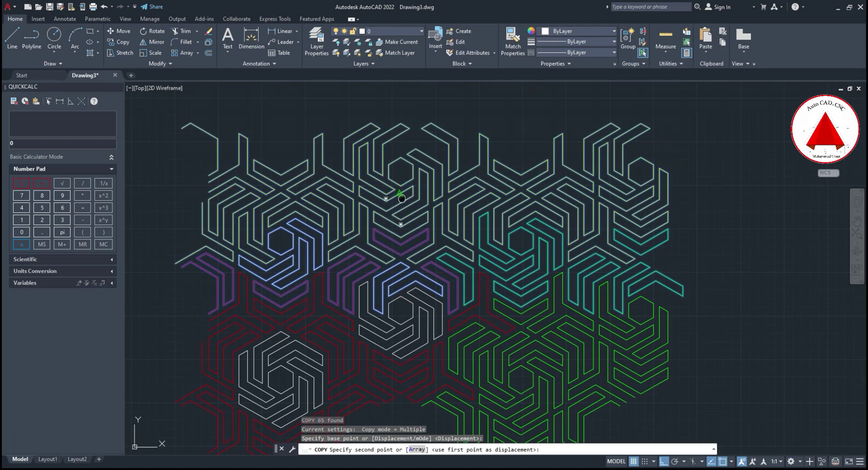
scroll(418, 258, up, 3)
scroll(427, 235, down, 2)
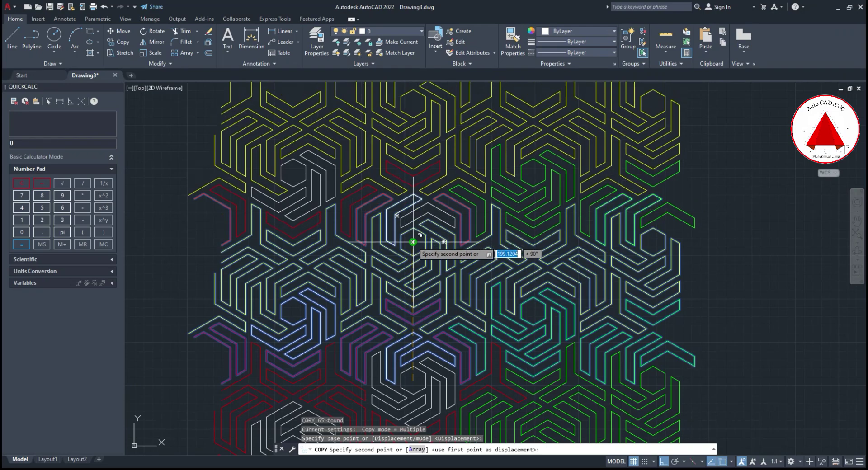
key(Escape)
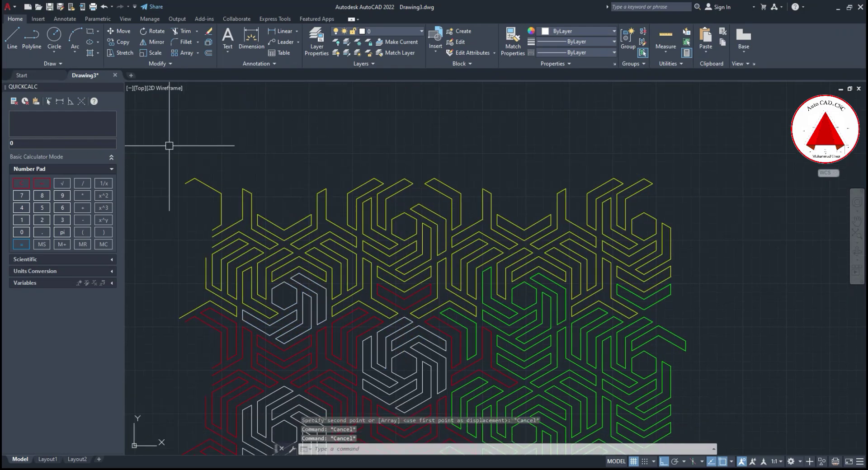
Erase the six loose fringe pieces along the top.
click(169, 146)
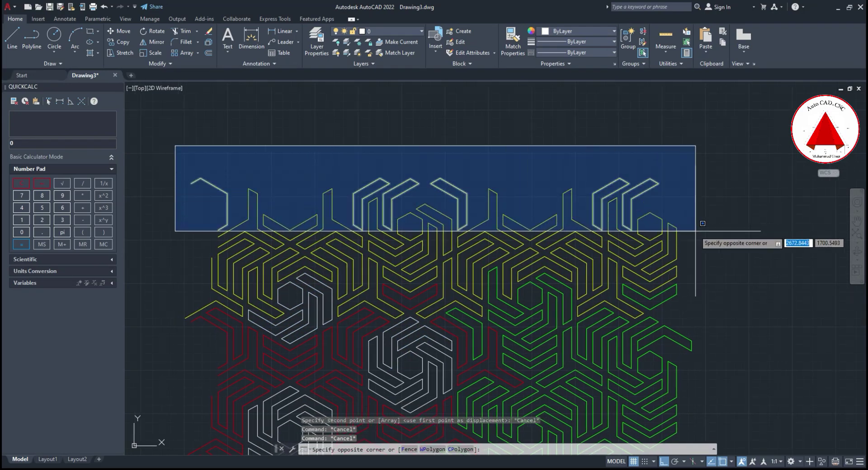
click(703, 223)
middle_drag(694, 231, 691, 183)
key(Delete)
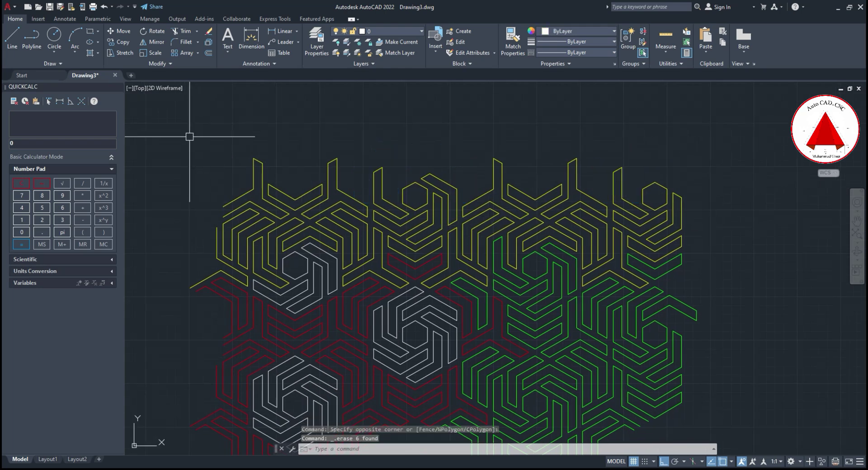
Copy the 59-object upper band three times downward to stack further rows.
click(177, 123)
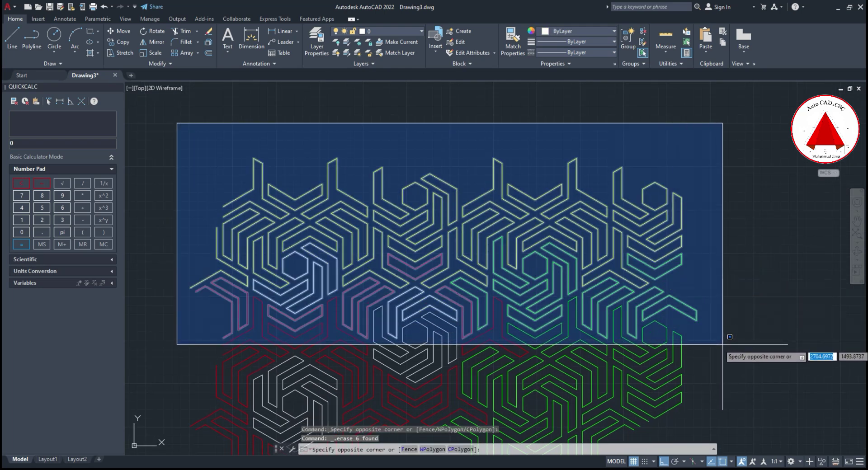
click(723, 343)
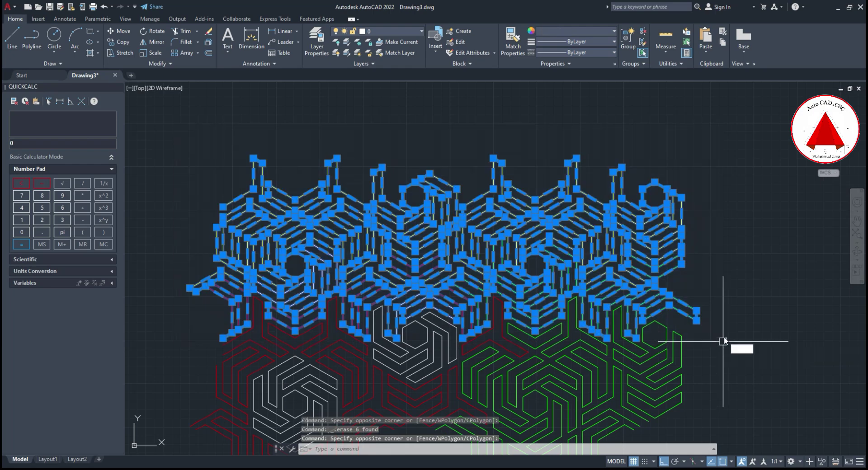
text(co)
key(Return)
click(415, 335)
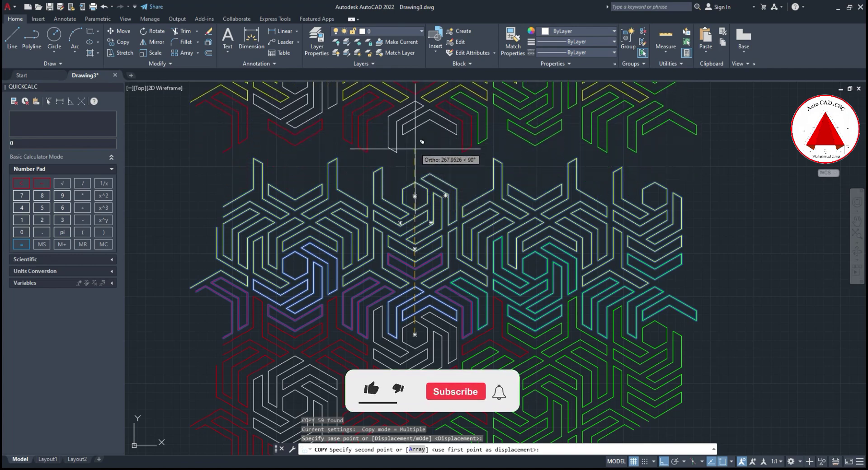
click(414, 196)
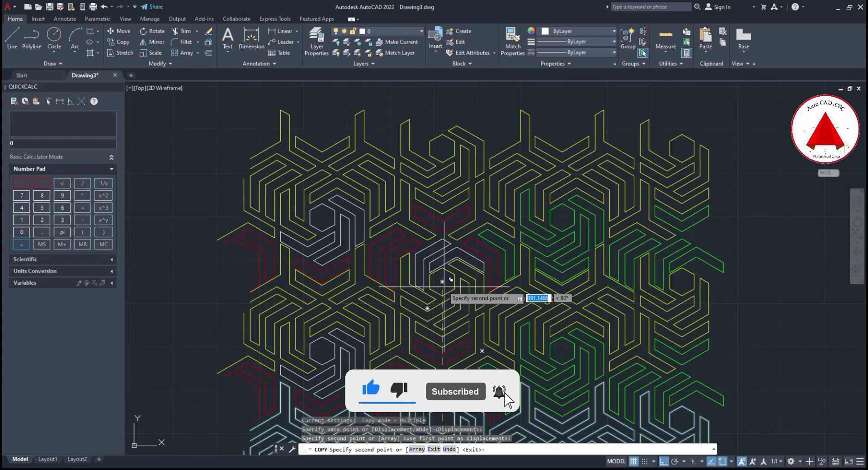
click(396, 280)
middle_drag(477, 180, 465, 271)
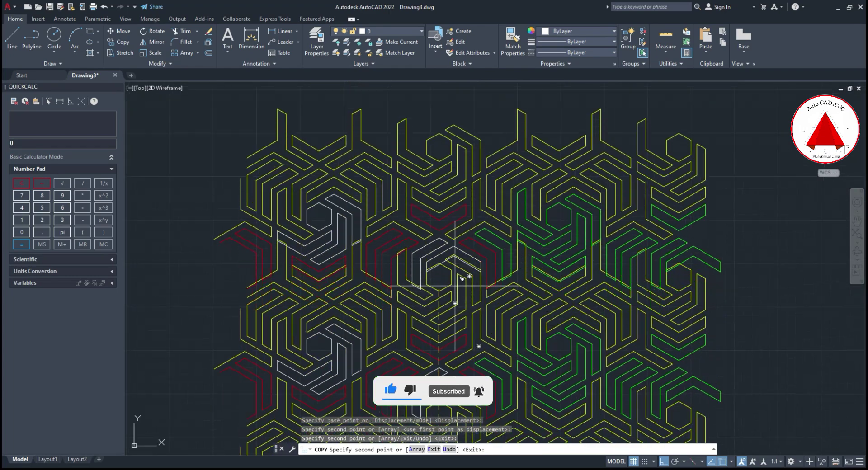
click(441, 288)
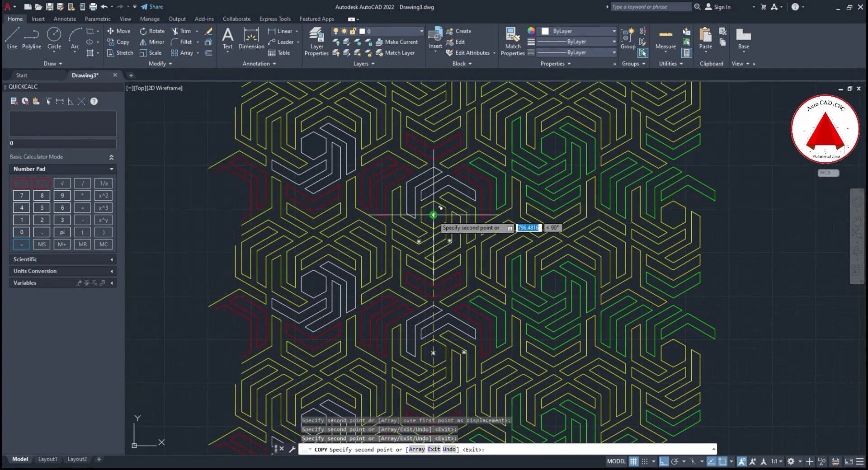
key(Escape)
key(Escape)
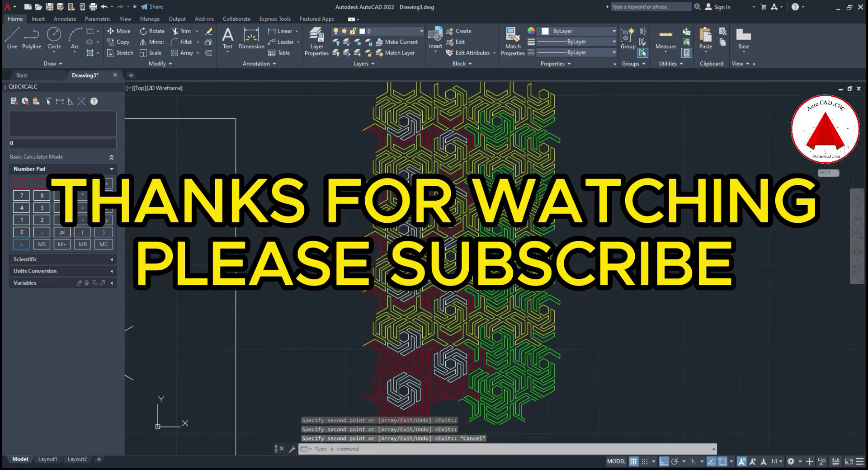